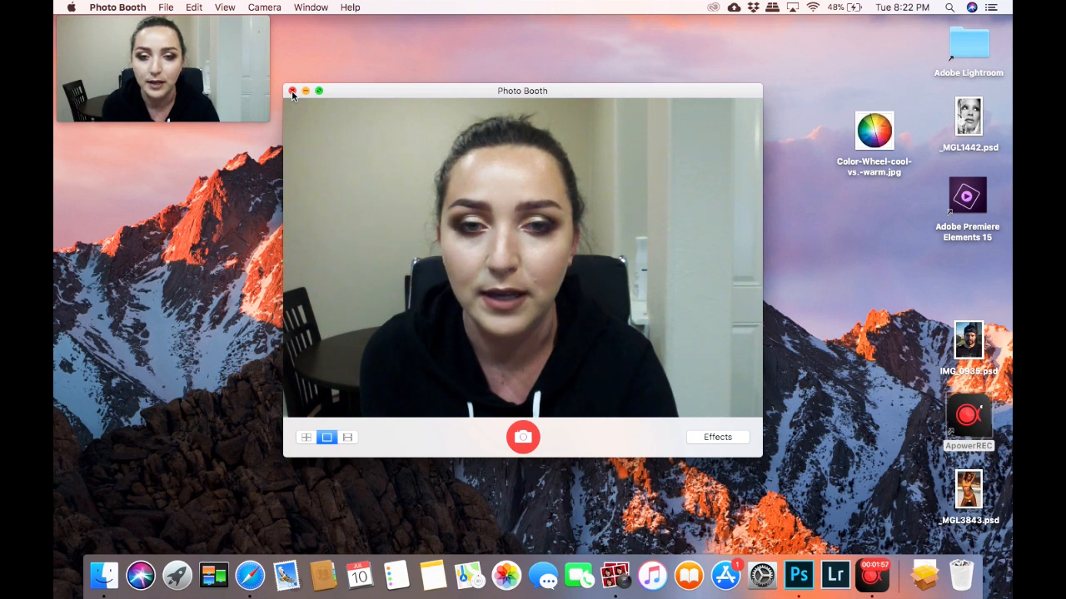
# Close Photo Booth and switch to Photoshop with the portrait _MGL2992.CR2
pyautogui.click(292, 90)
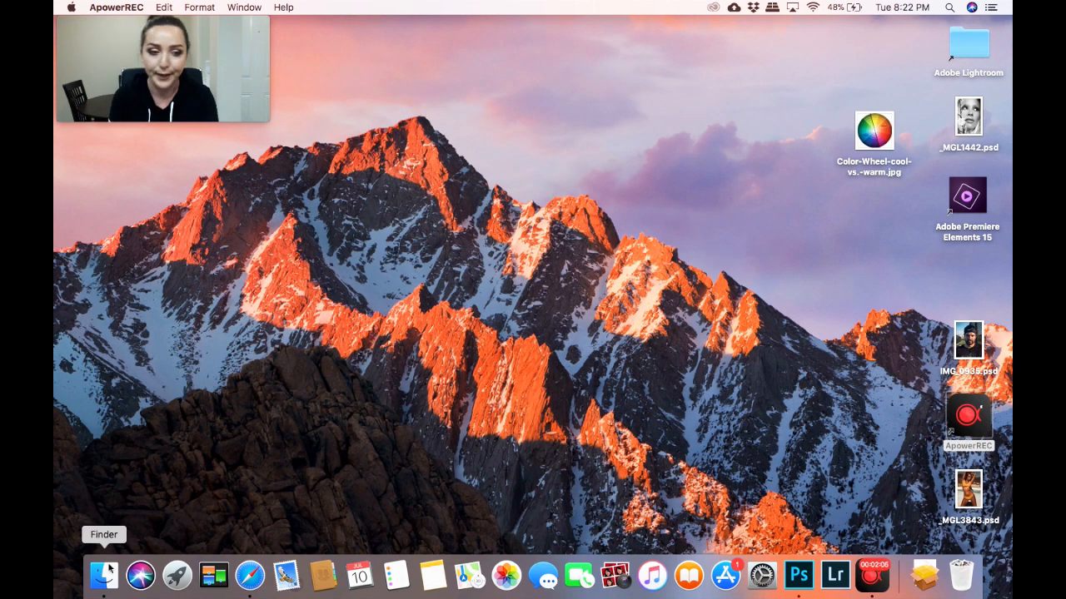
pyautogui.click(837, 576)
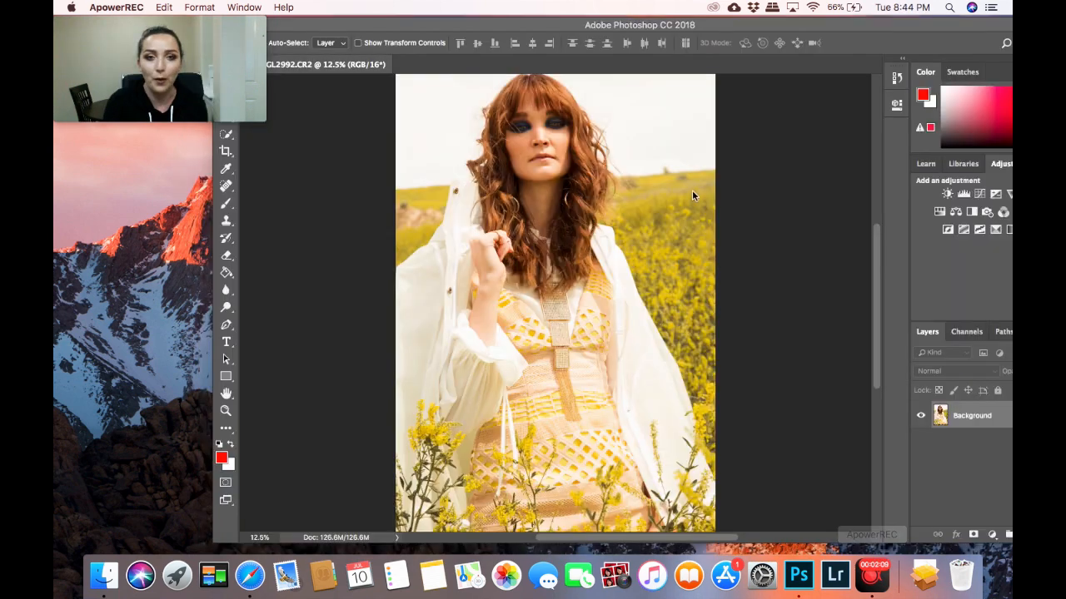
pyautogui.click(851, 34)
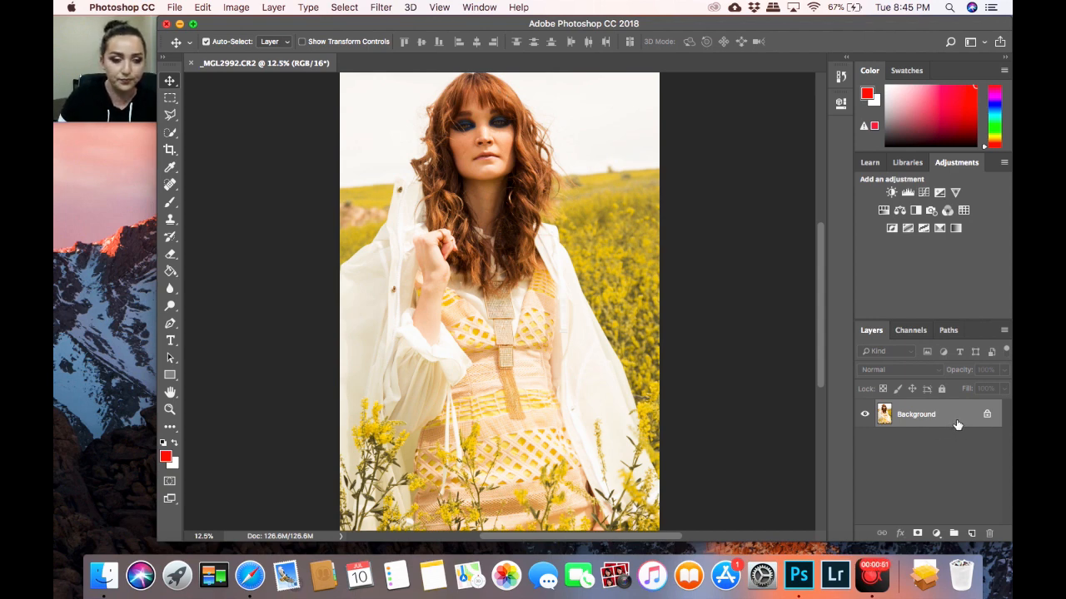
# Duplicate the Background layer and open the copy in the Liquify filter
pyautogui.click(957, 424)
pyautogui.press('super+j')
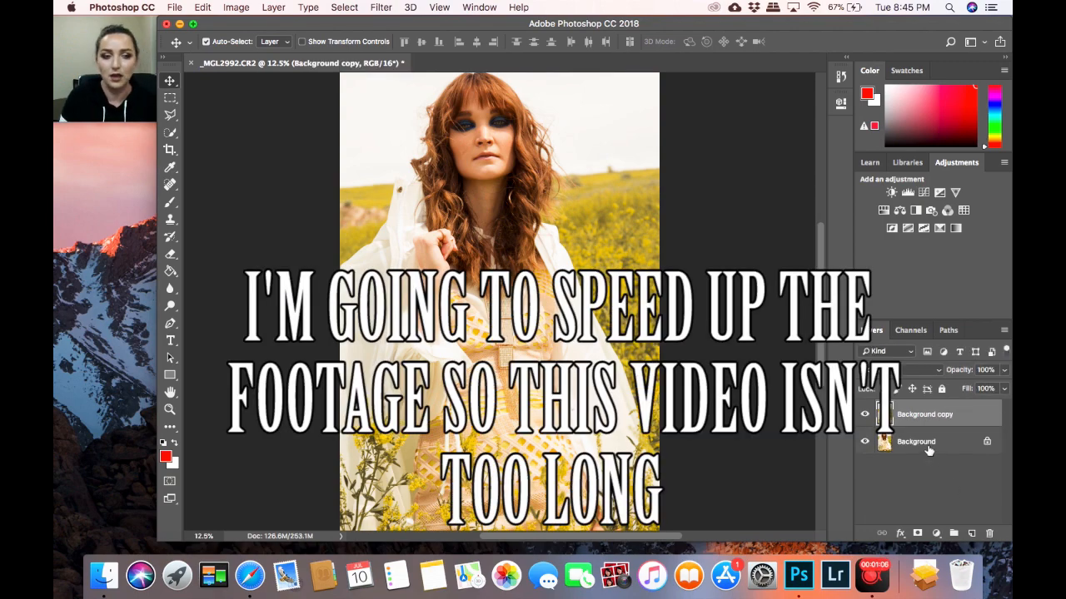
pyautogui.click(380, 7)
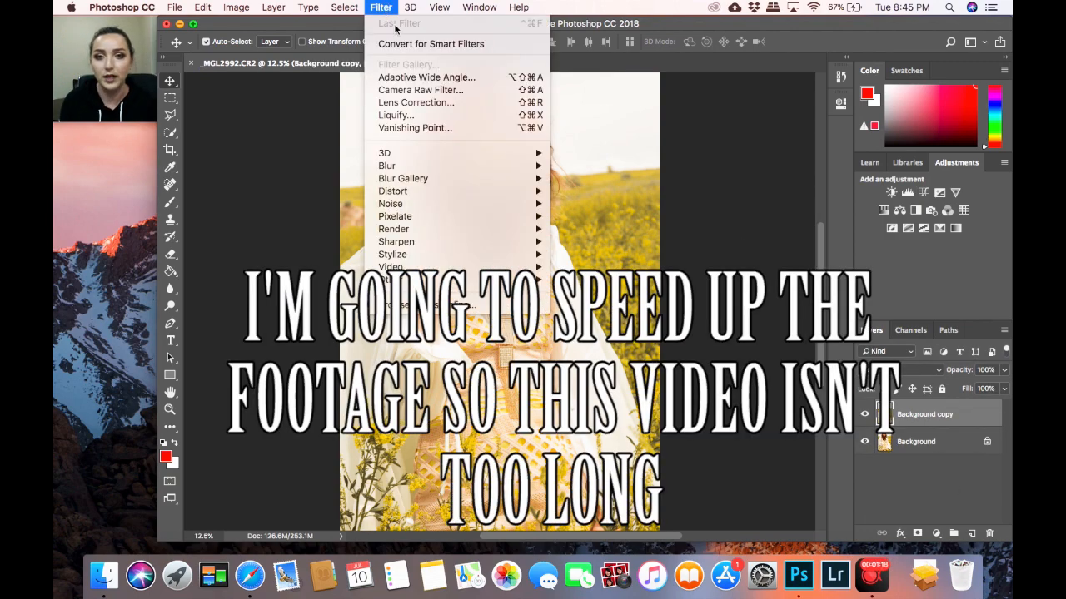
pyautogui.click(400, 119)
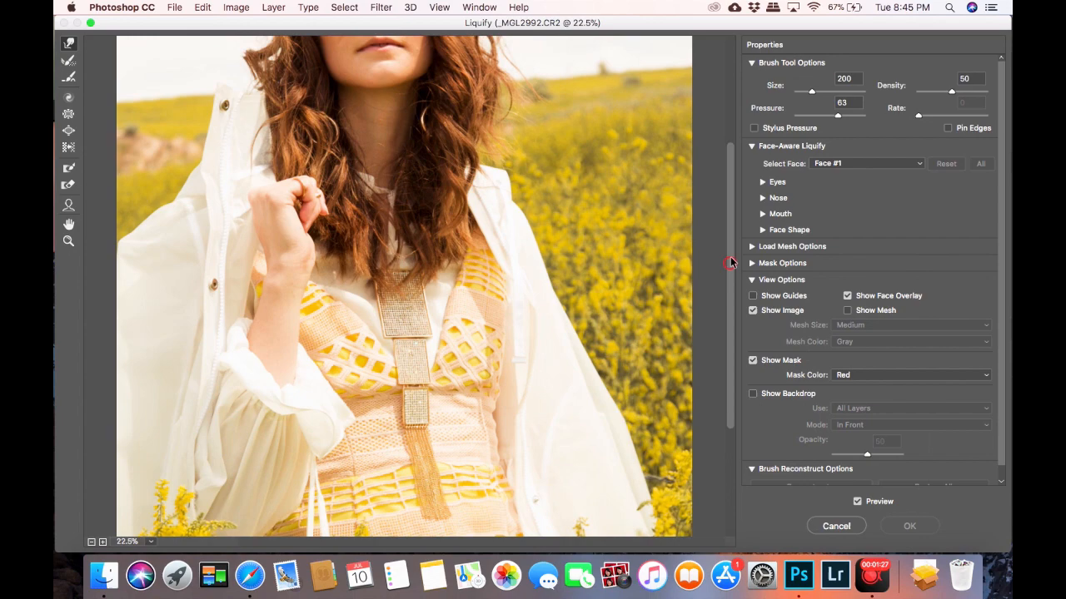
# Set the Liquify brush size to 500 and push the outline of the model's hair outward for more volume
pyautogui.moveTo(730, 263); pyautogui.dragTo(730, 158)
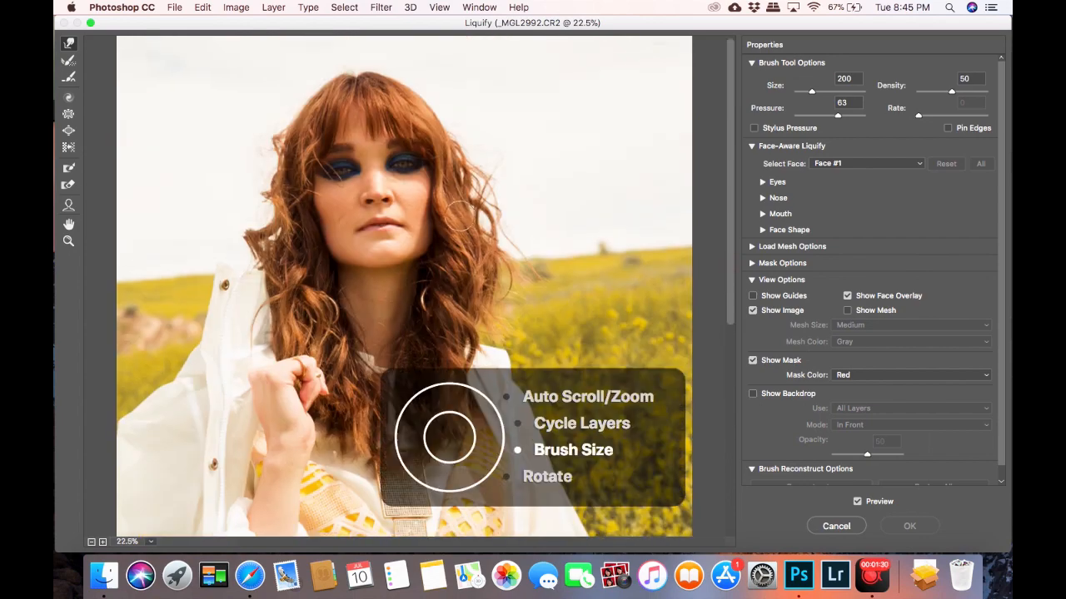
pyautogui.press(']')
pyautogui.press(']')
pyautogui.press(']')
pyautogui.press(']')
pyautogui.press(']')
pyautogui.press(']')
pyautogui.press(']')
pyautogui.press(']')
pyautogui.press(']')
pyautogui.press(']')
pyautogui.moveTo(279, 150); pyautogui.dragTo(268, 231)
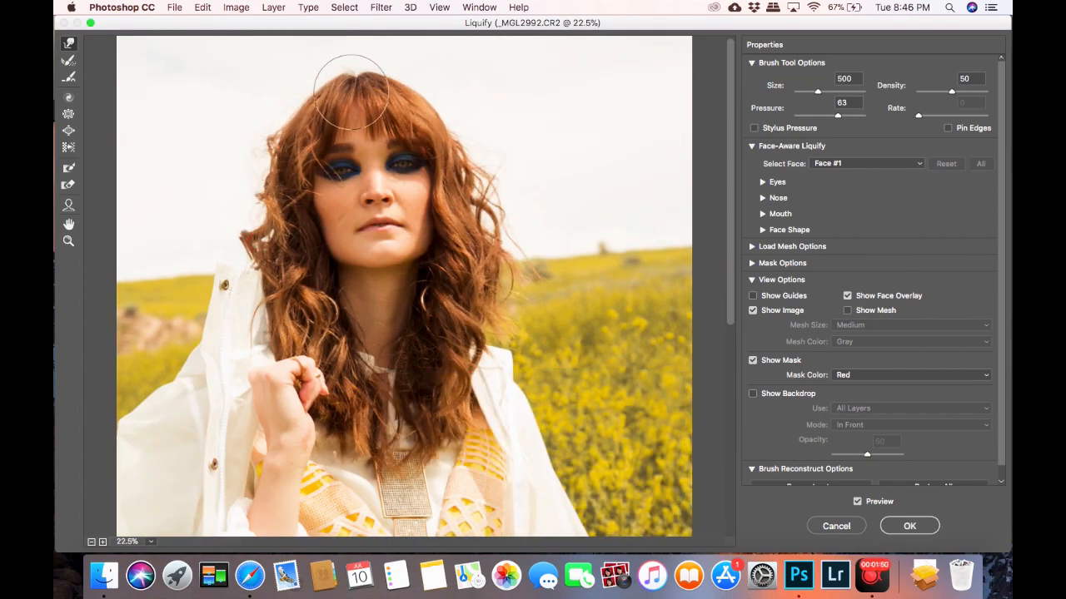
# Raise the Liquify brush size to 1300 with the whole figure in view and apply the Liquify changes to the layer
pyautogui.hotkey('ctrl', '0')
pyautogui.press(']')
pyautogui.press(']')
pyautogui.press(']')
pyautogui.press(']')
pyautogui.press(']')
pyautogui.press(']')
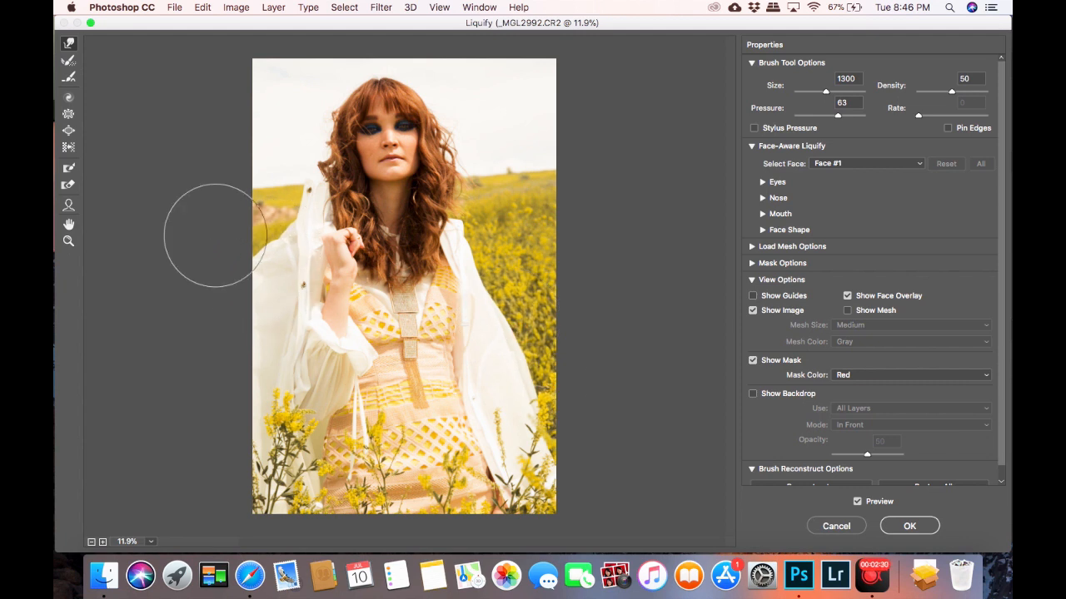
pyautogui.press('b')
pyautogui.press('[')
pyautogui.press('[')
pyautogui.press('[')
pyautogui.press('[')
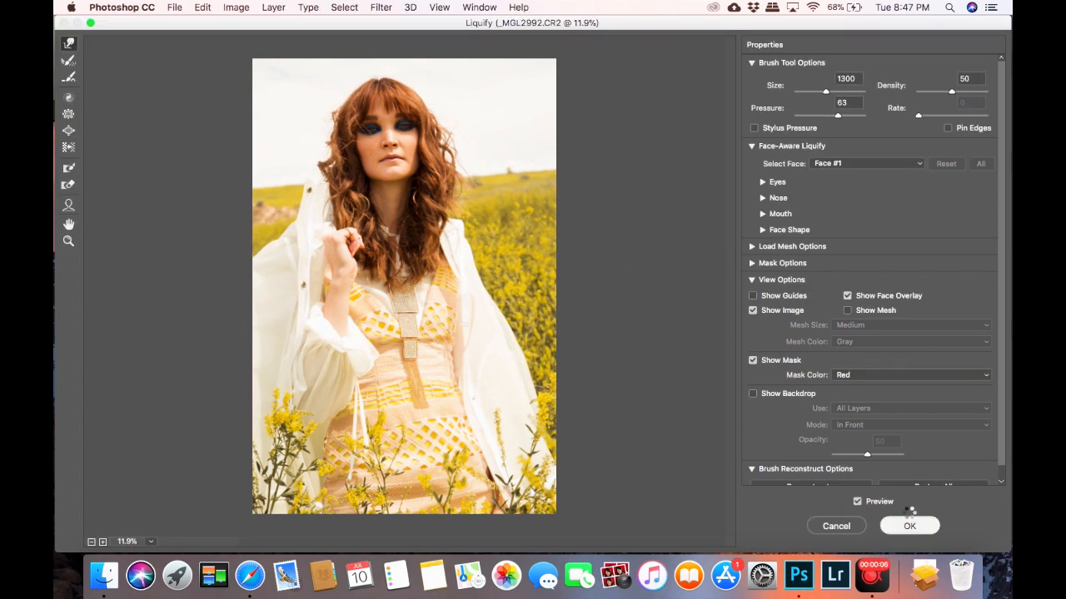
pyautogui.click(909, 526)
# Flatten the image and duplicate the resulting Background layer for skin retouching
pyautogui.rightClick(967, 416)
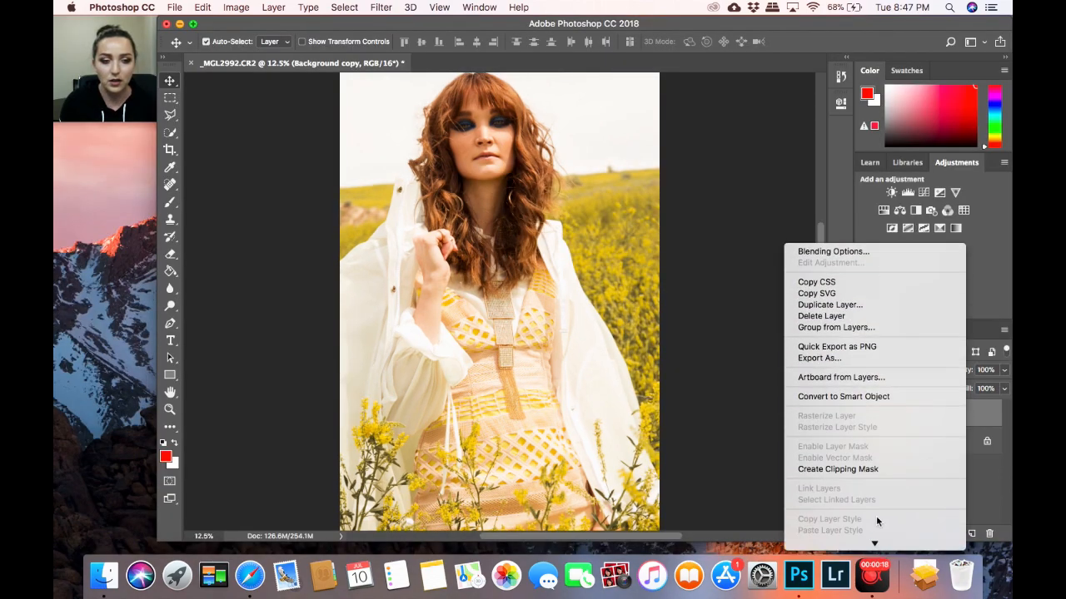
pyautogui.click(845, 377)
pyautogui.moveTo(961, 421); pyautogui.dragTo(969, 537)
pyautogui.moveTo(970, 536); pyautogui.dragTo(970, 533)
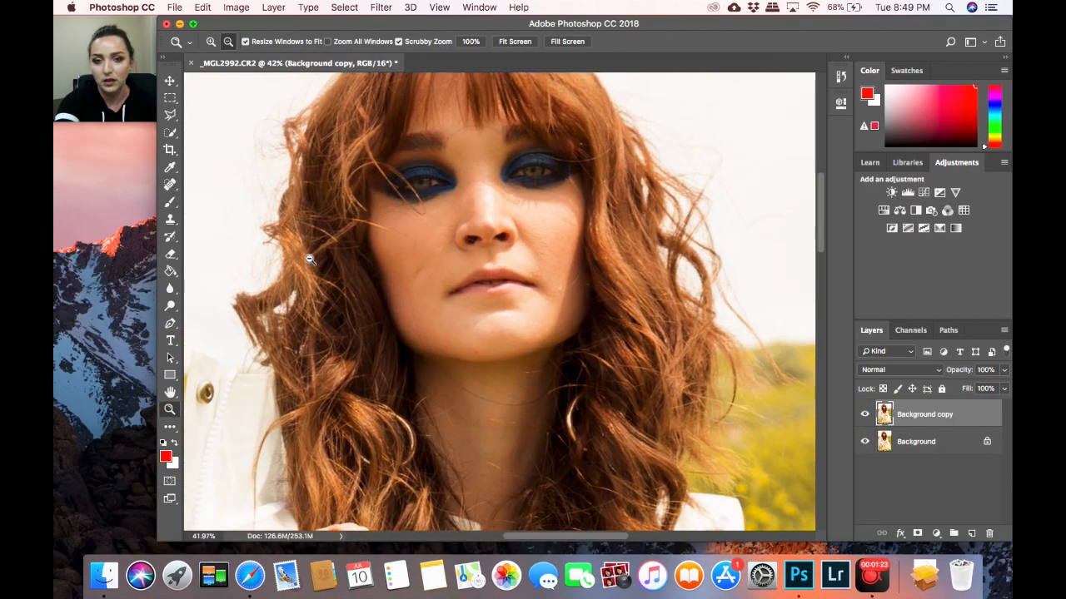
# Heal the spot at the inner end of the eyebrow with the Content-Aware Spot Healing Brush and reduce the brush size
pyautogui.press('j')
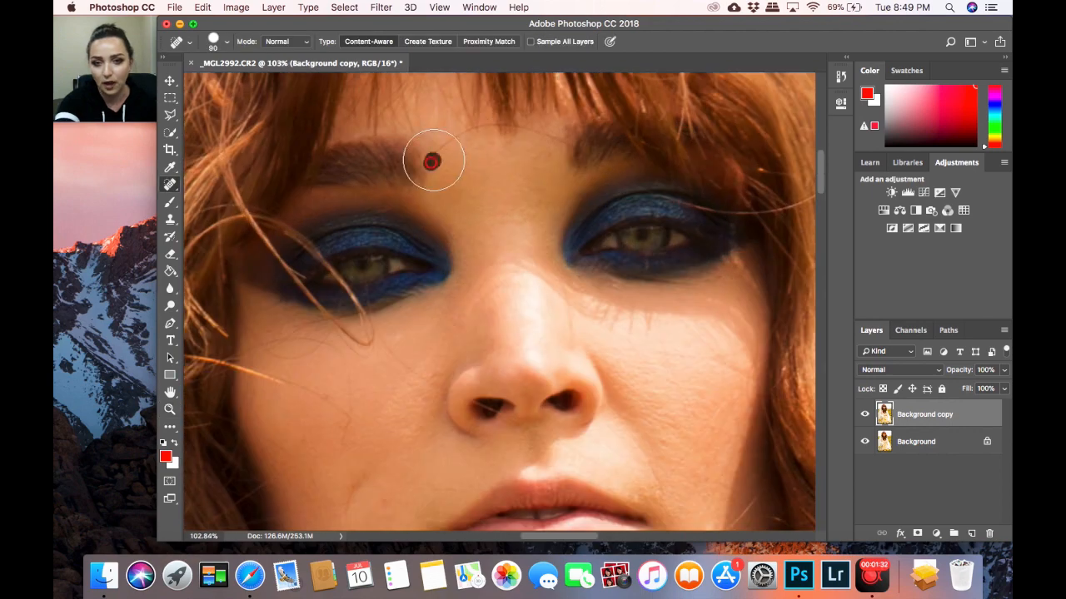
pyautogui.click(432, 161)
pyautogui.press('[')
pyautogui.press('[')
pyautogui.press('[')
pyautogui.press('[')
pyautogui.press('[')
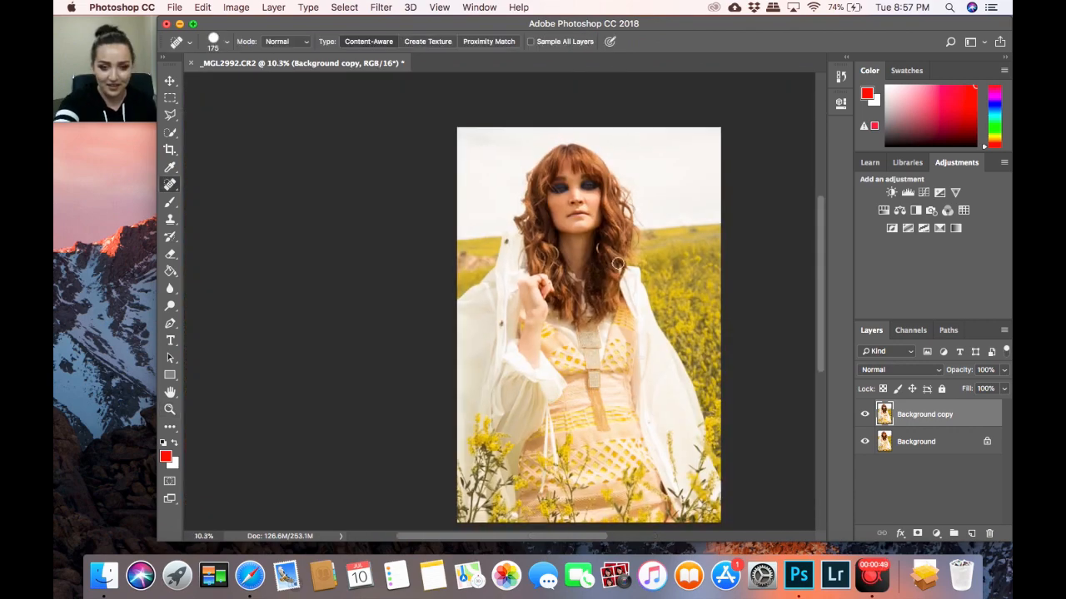
# Patch the uneven skin between the eyebrows with the Patch tool in Normal mode, using Source
pyautogui.press('z')
pyautogui.moveTo(456, 259)
pyautogui.mouseDown()
pyautogui.moveTo(552, 272)
pyautogui.moveTo(517, 244)
pyautogui.moveTo(505, 256)
pyautogui.mouseUp()
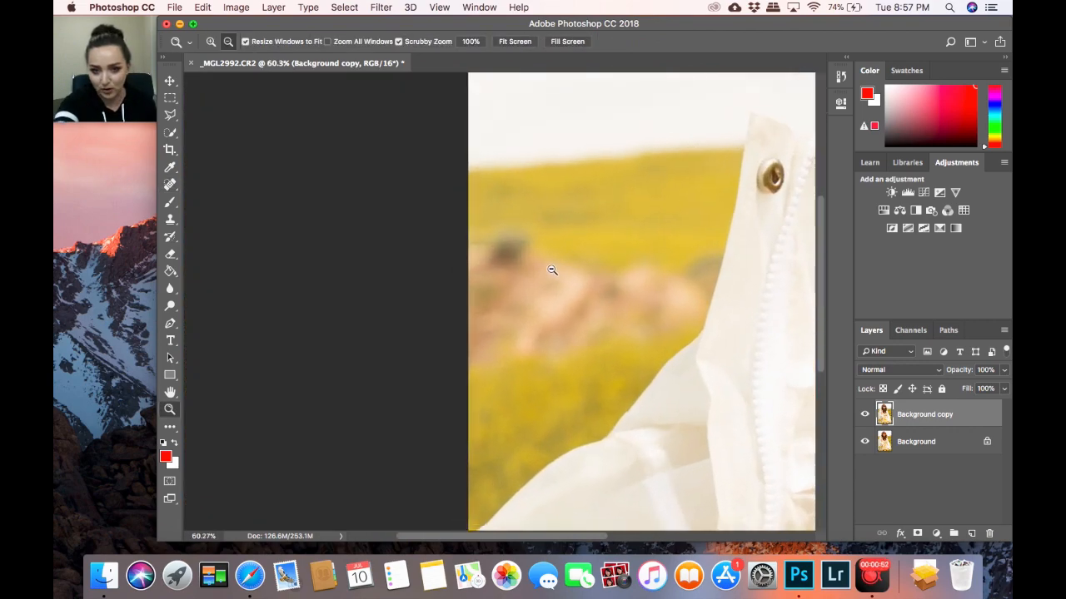
pyautogui.press('j')
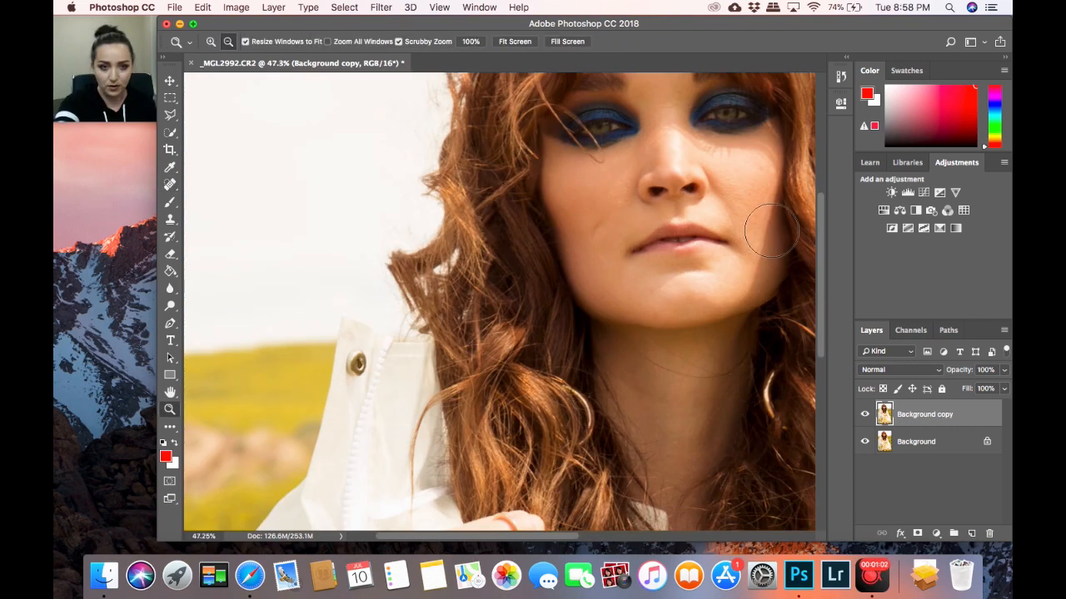
pyautogui.moveTo(549, 320); pyautogui.dragTo(581, 320)
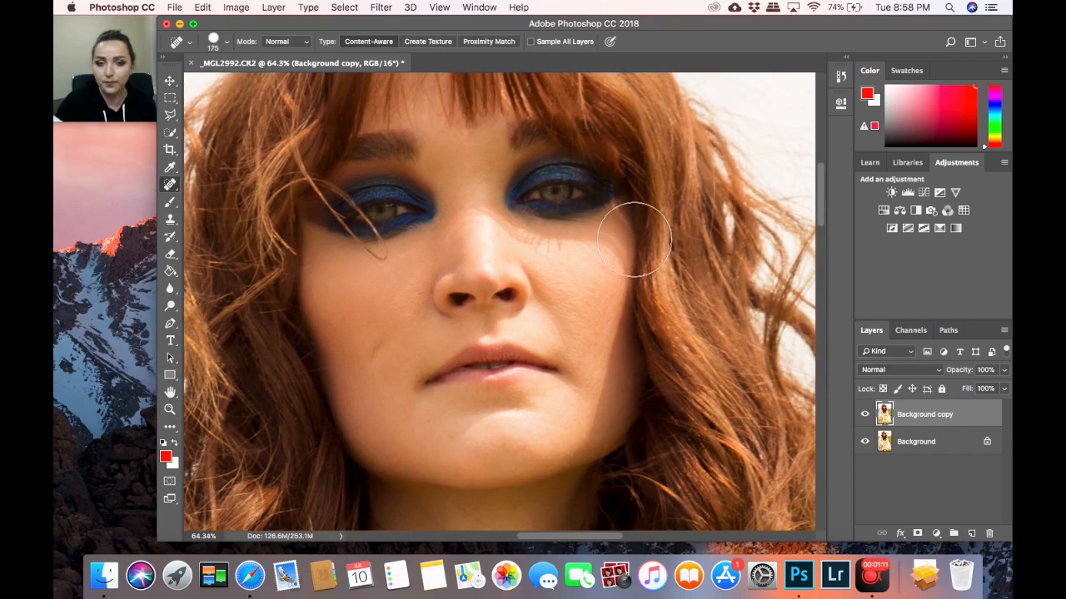
pyautogui.hotkey('shift', 'j')
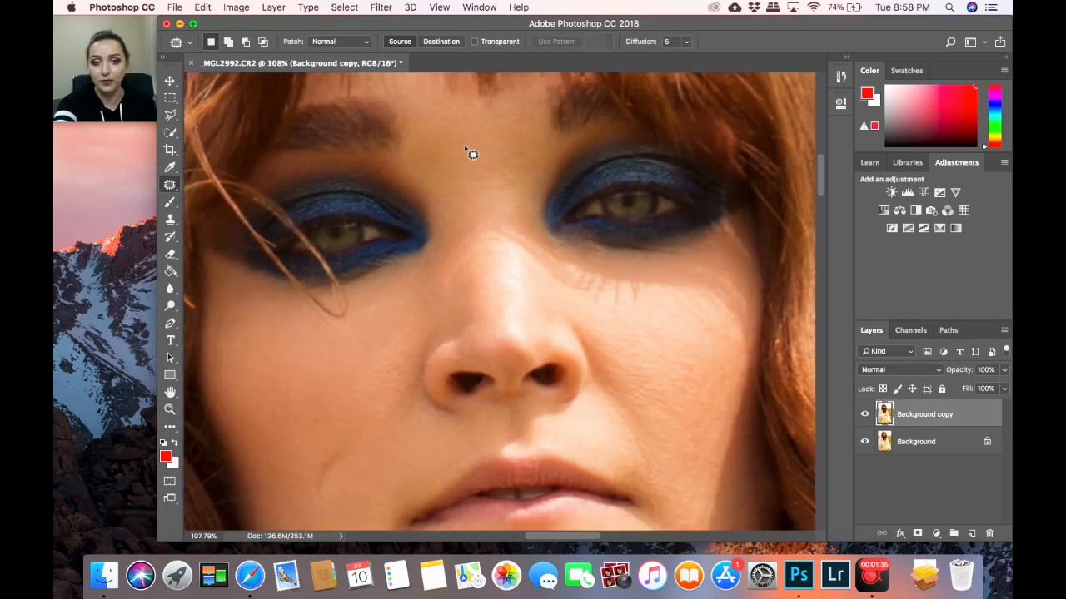
pyautogui.moveTo(495, 173); pyautogui.dragTo(518, 198)
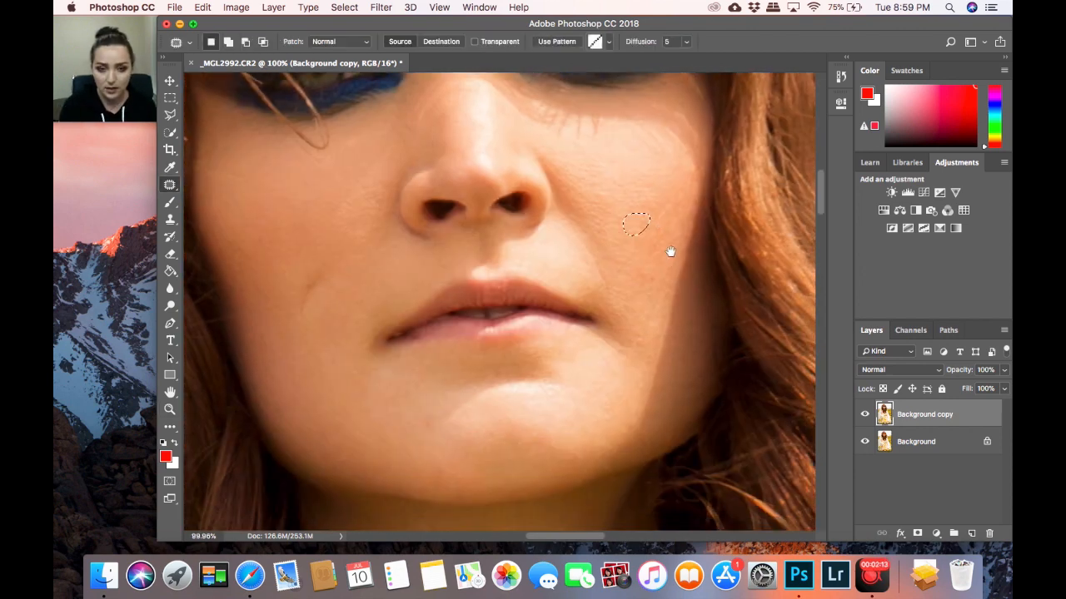
# Patch the skin on the cheek, along the smile line beside the nose and next to the corner of the mouth
pyautogui.moveTo(637, 309); pyautogui.dragTo(642, 311)
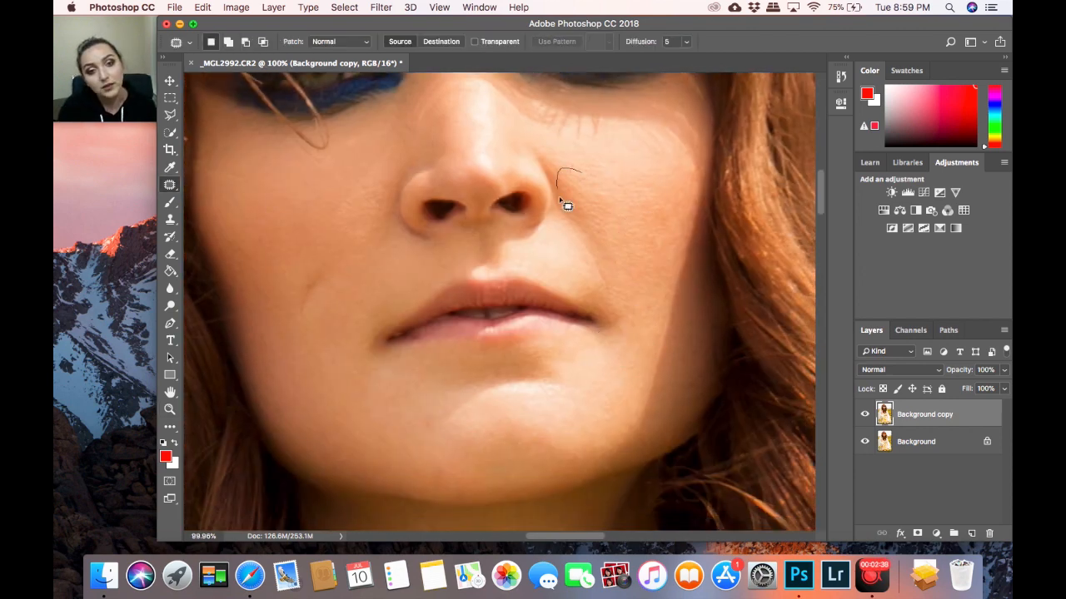
pyautogui.moveTo(564, 202); pyautogui.dragTo(608, 233)
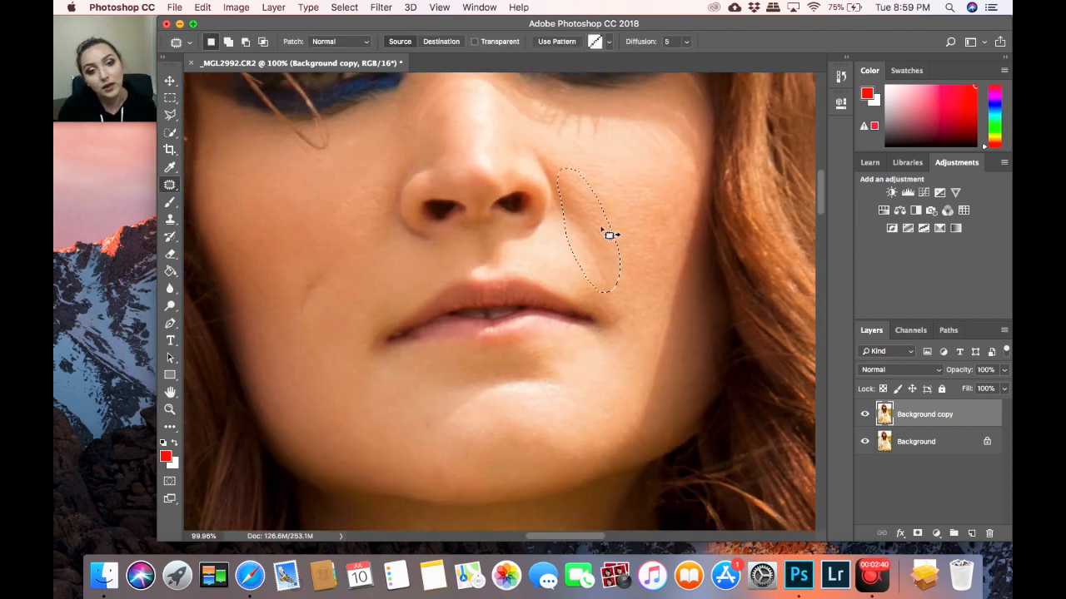
pyautogui.moveTo(614, 274); pyautogui.dragTo(621, 297)
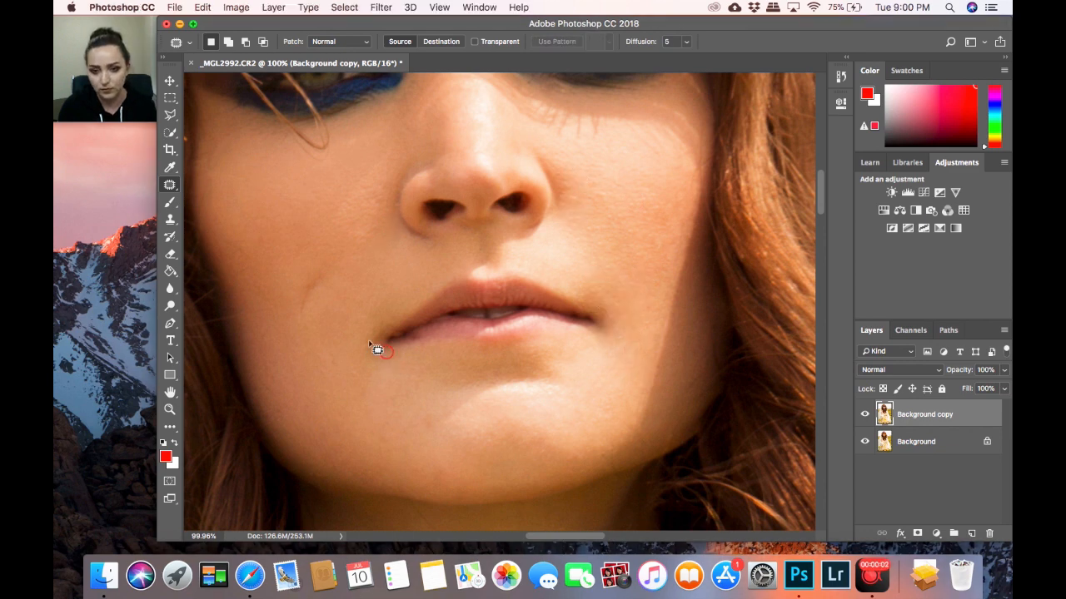
pyautogui.moveTo(376, 344); pyautogui.dragTo(383, 375)
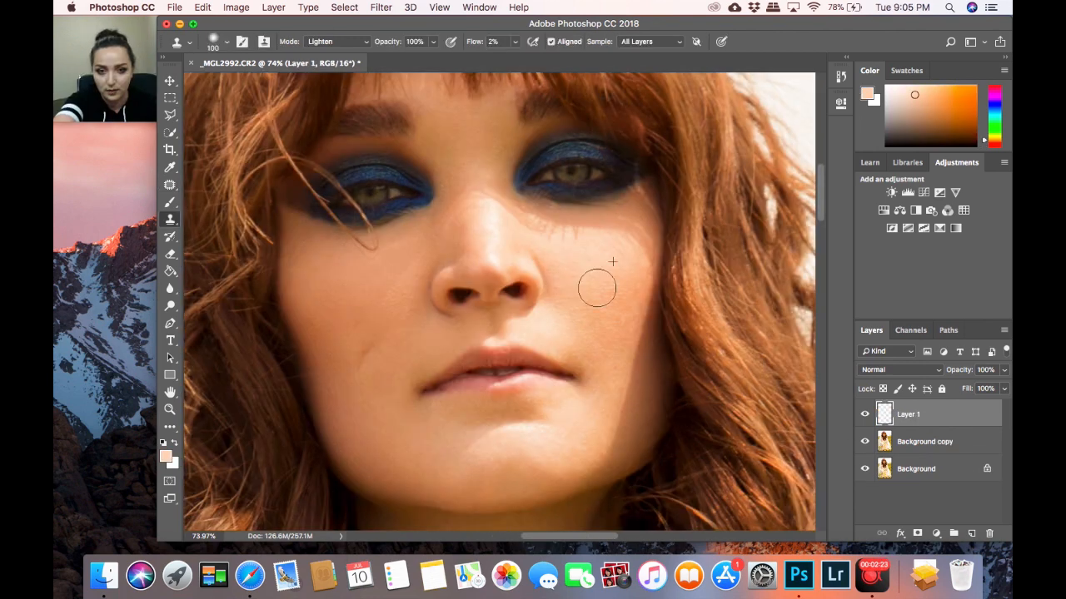
# Smooth the cheek beside the nose on Layer 1 with the Clone Stamp in Lighten mode, size 100 and 2% flow
pyautogui.click(578, 281)
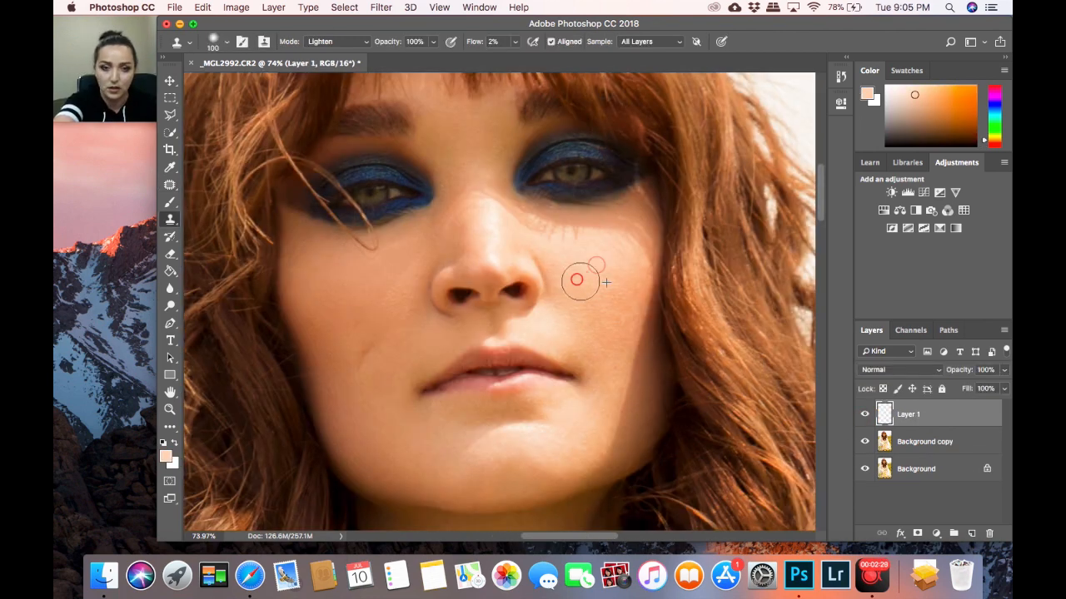
pyautogui.click(595, 309)
pyautogui.click(586, 313)
pyautogui.click(564, 307)
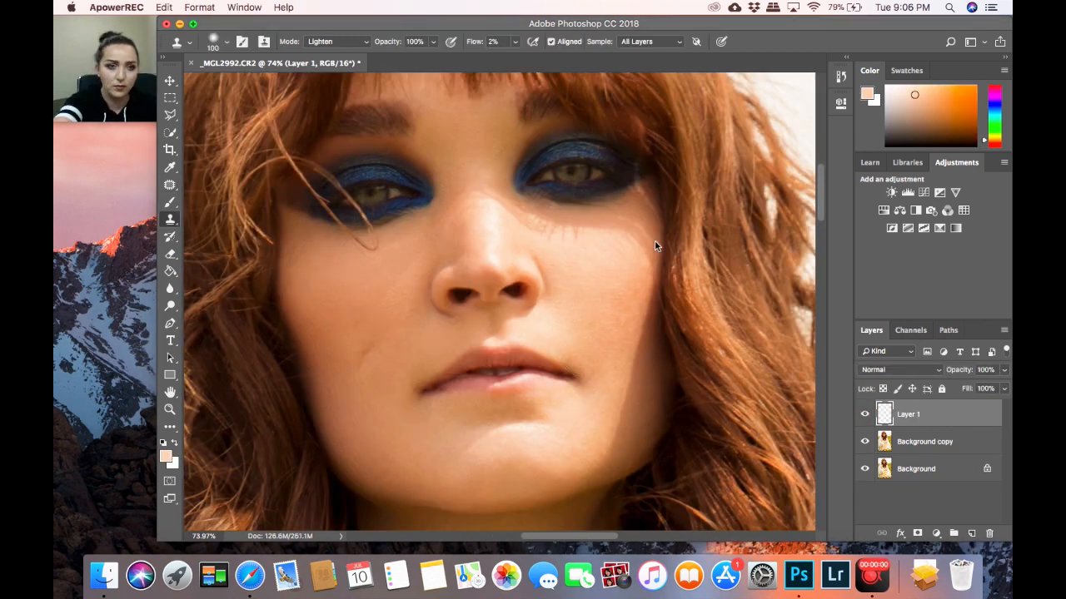
pyautogui.click(592, 431)
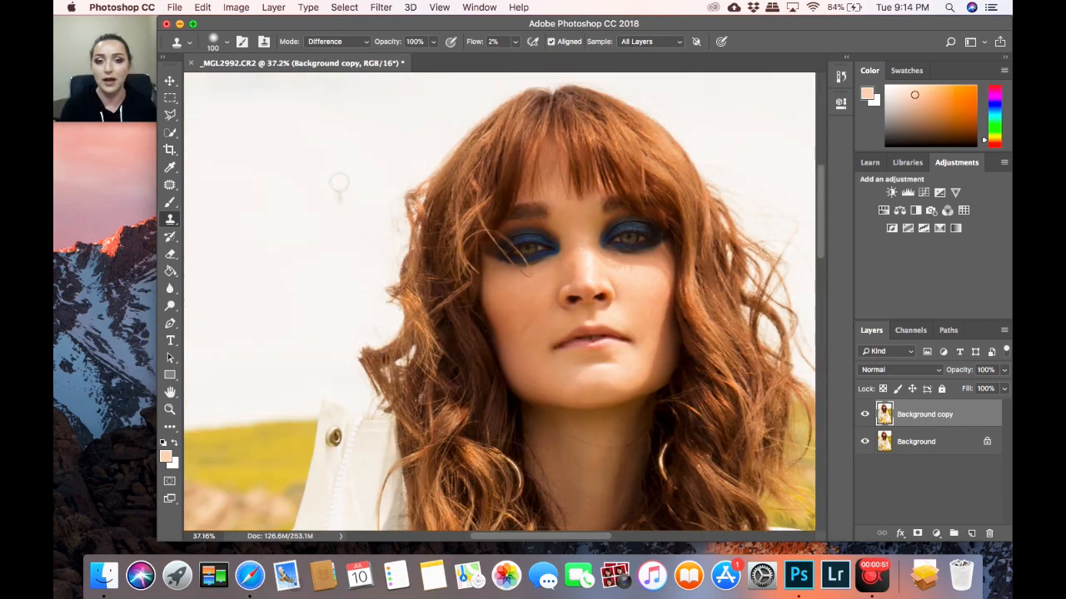
# Desaturate the Background copy layer
pyautogui.click(235, 6)
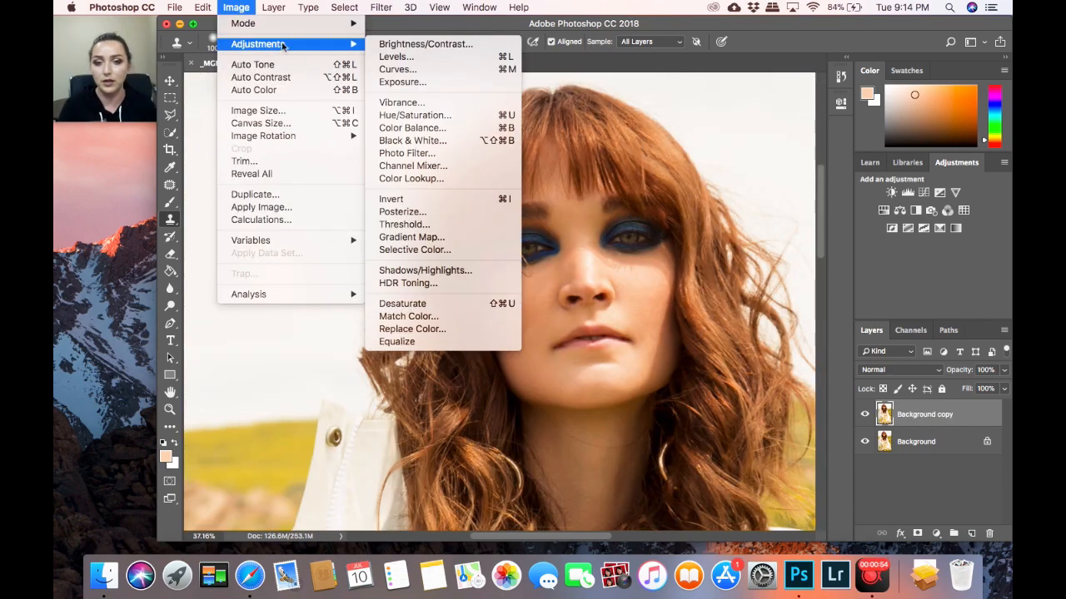
pyautogui.click(405, 300)
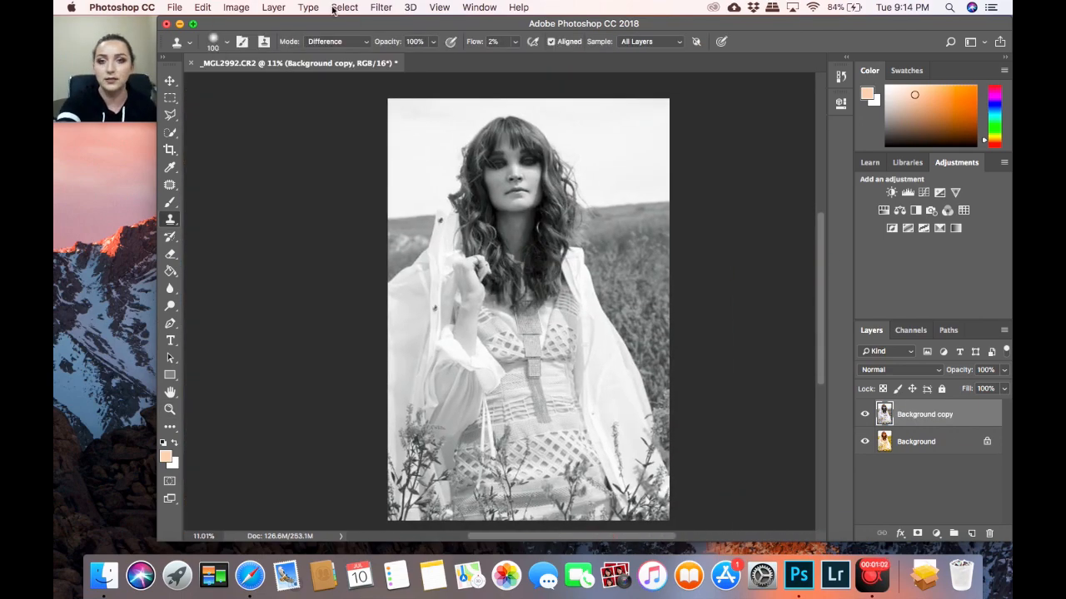
# Apply a High Pass filter with a 3.3-pixel radius to the desaturated copy and change that layer's blend mode
pyautogui.click(381, 6)
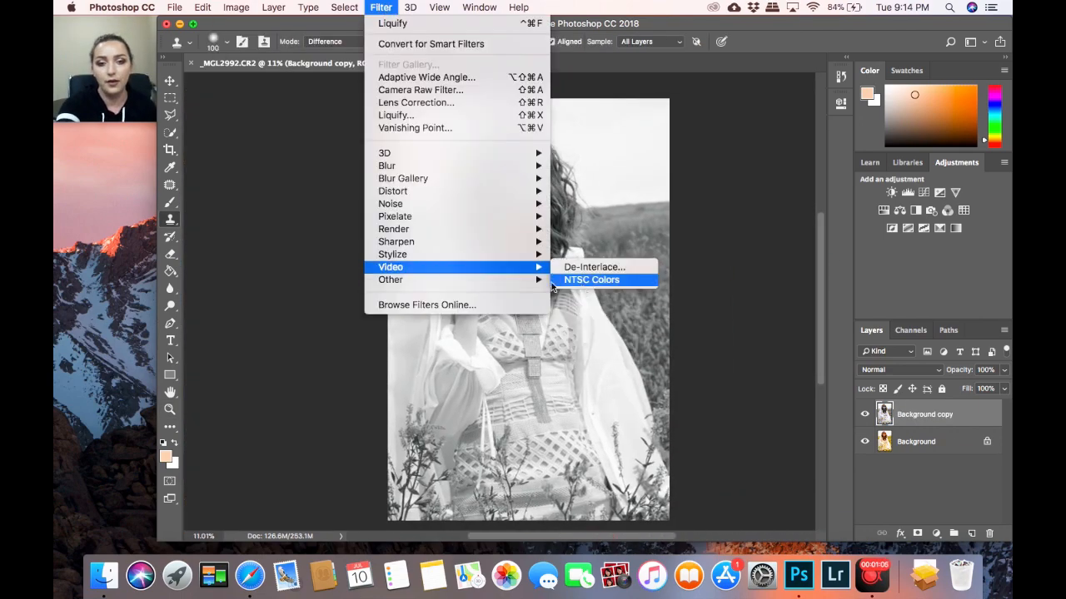
pyautogui.click(603, 293)
pyautogui.moveTo(545, 176); pyautogui.dragTo(557, 168)
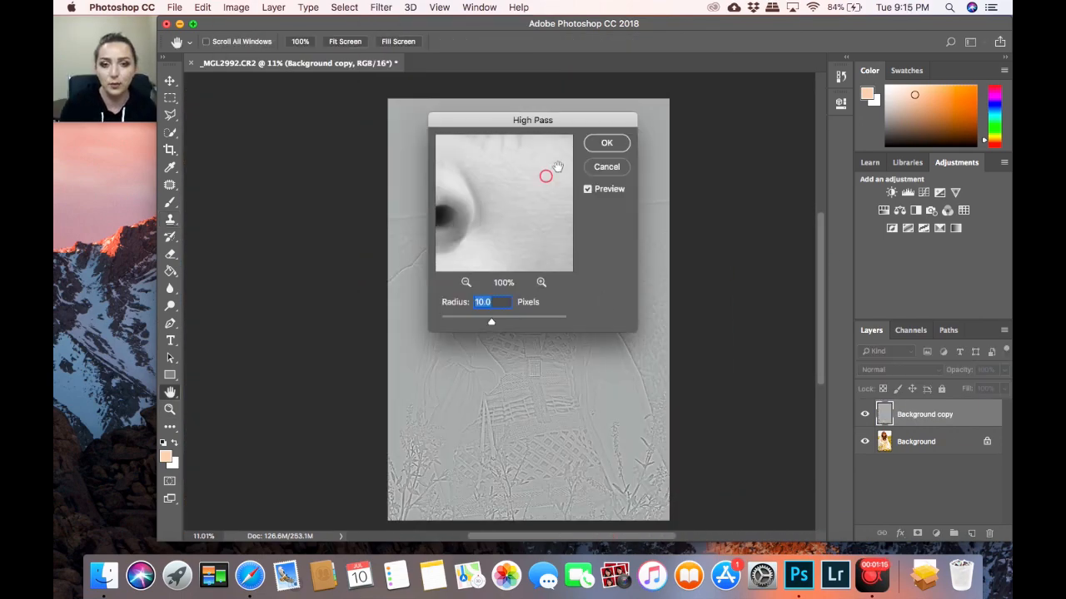
pyautogui.moveTo(491, 322); pyautogui.dragTo(463, 324)
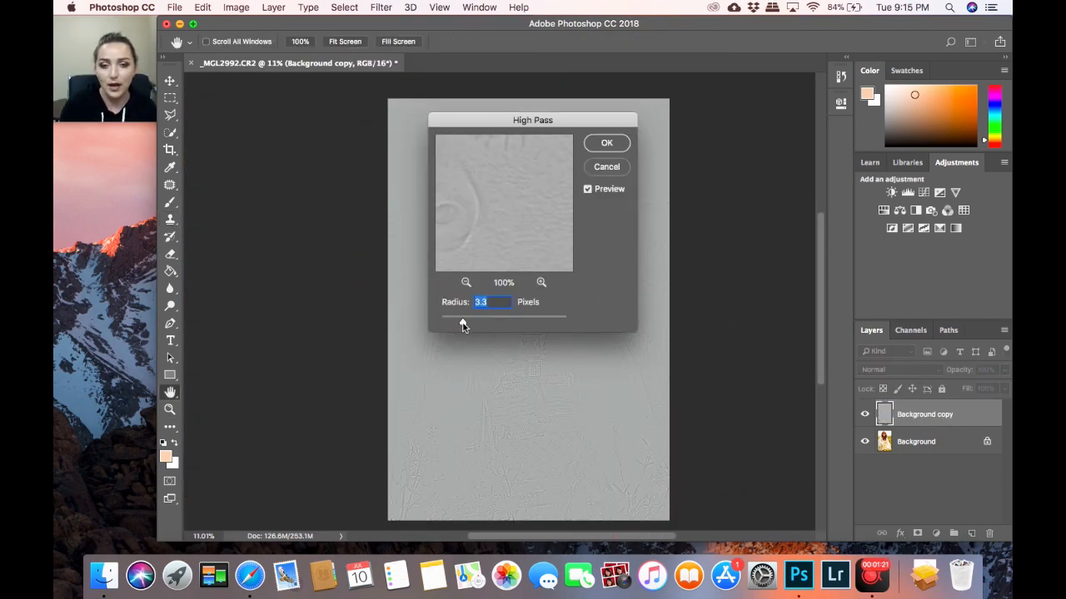
pyautogui.click(609, 144)
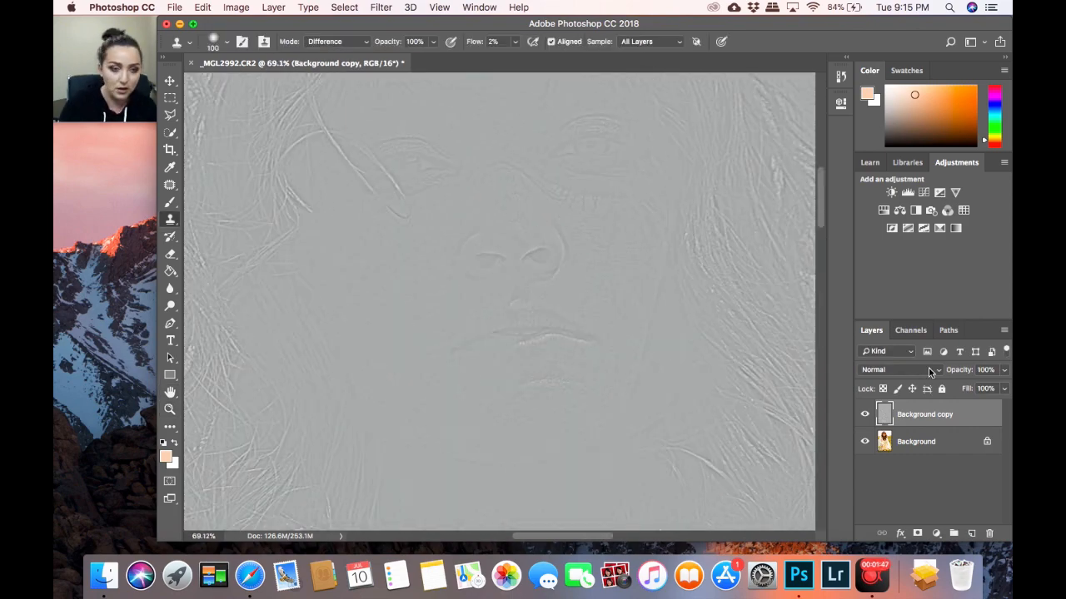
pyautogui.click(936, 370)
pyautogui.click(879, 523)
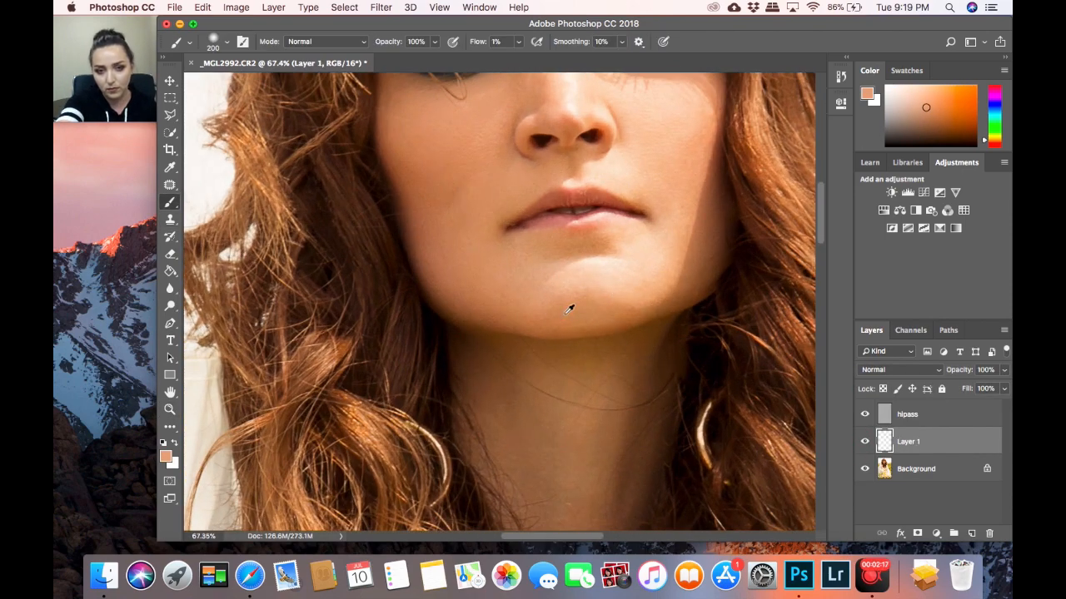
# Sample the skin tone near the chin for the 1% flow brush on Layer 1, and group the retouching layers as "smoothing"
pyautogui.keyDown('alt'); pyautogui.click(522, 285); pyautogui.keyUp('alt')
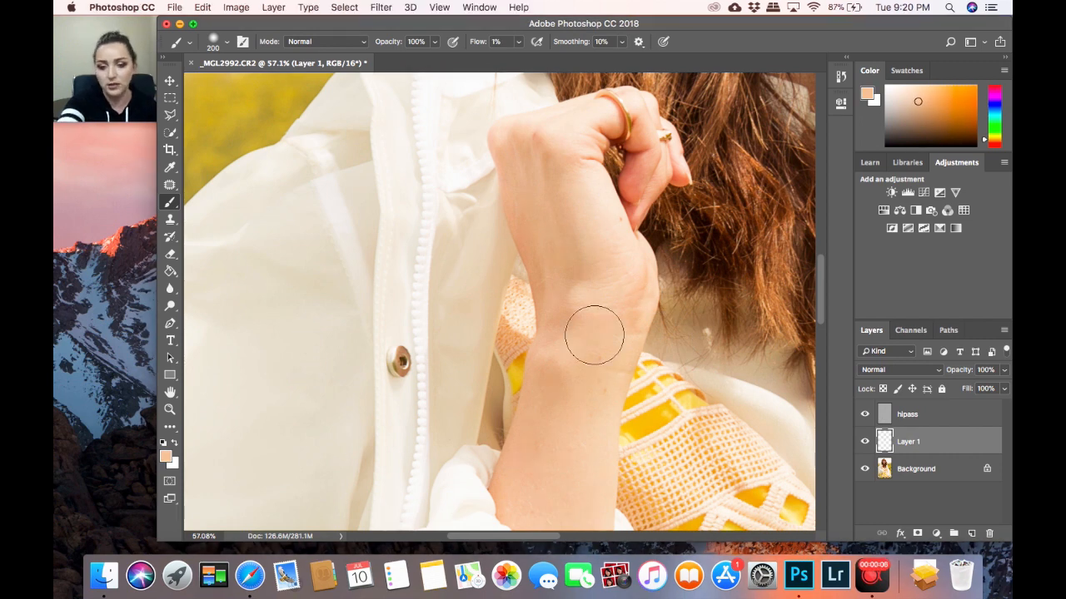
pyautogui.click(953, 533)
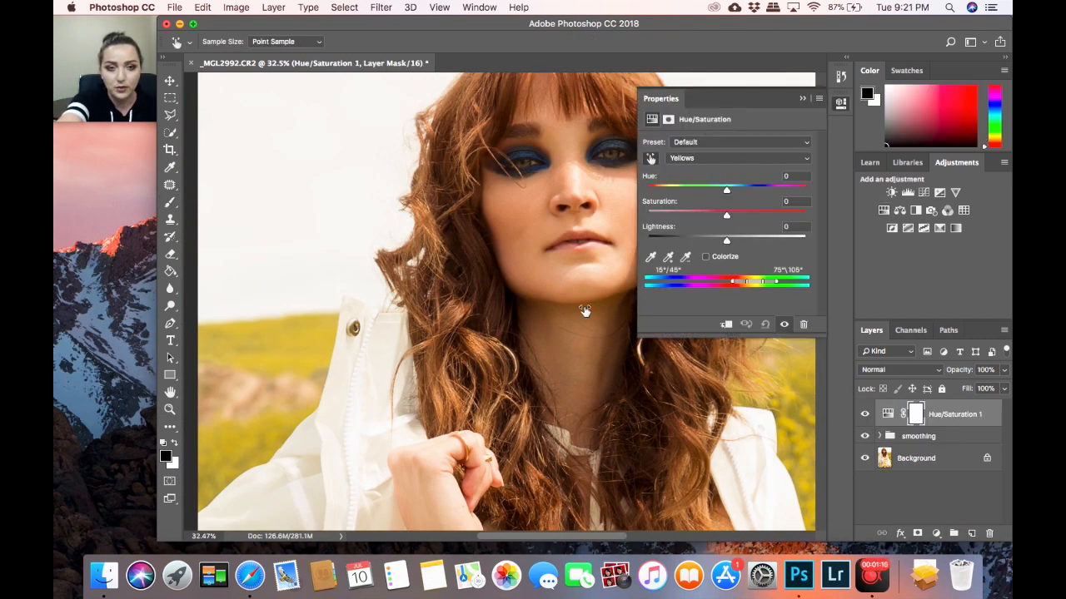
# Lower the yellows' saturation on Hue/Saturation 1, and reveal it under the chin by painting white at 10% flow on the inverted mask
pyautogui.moveTo(726, 215); pyautogui.dragTo(708, 216)
pyautogui.click(802, 98)
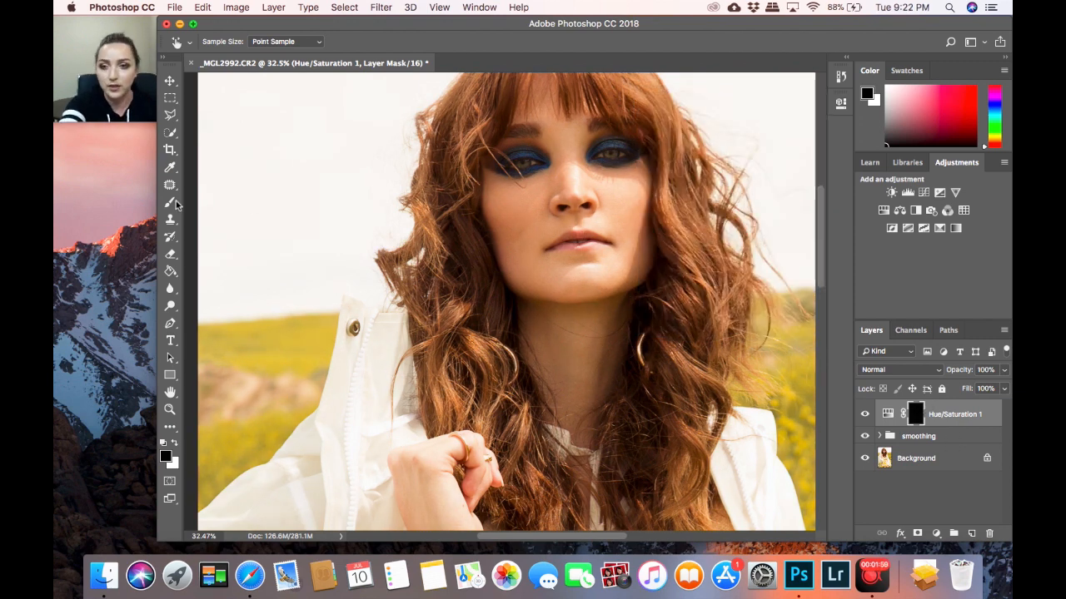
pyautogui.press('b')
pyautogui.press('x')
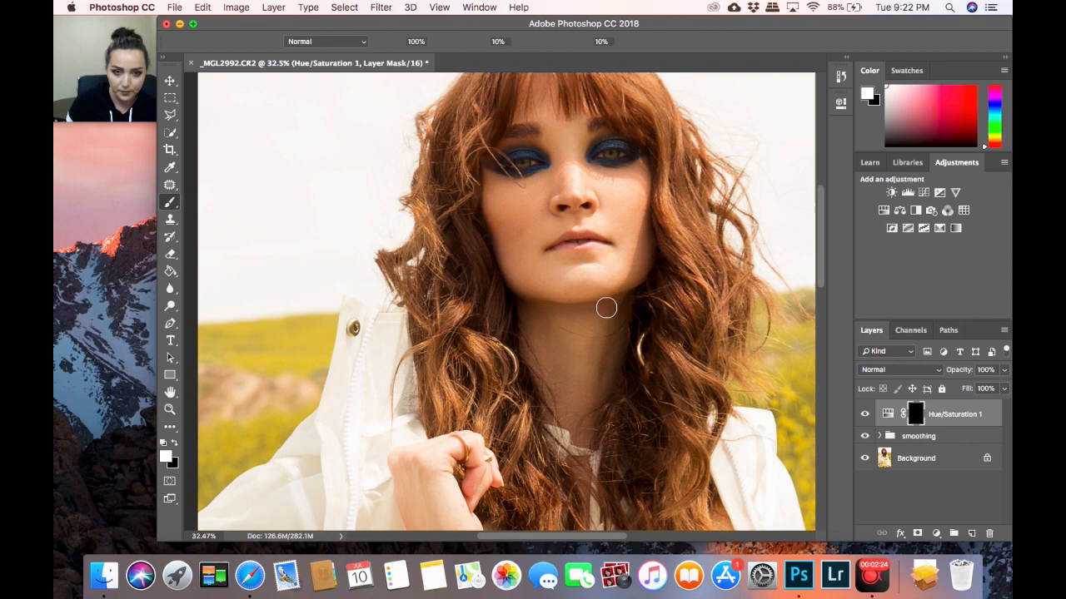
pyautogui.moveTo(605, 305)
pyautogui.mouseDown()
pyautogui.moveTo(602, 317)
pyautogui.moveTo(631, 285)
pyautogui.mouseUp()
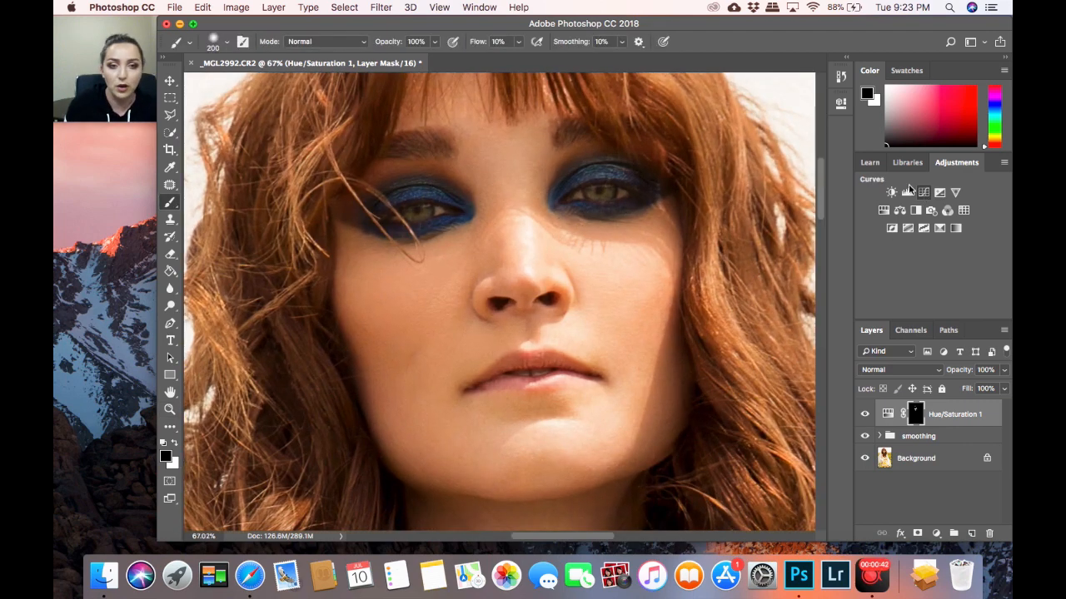
# Add a Curves adjustment layer above the Hue/Saturation 1 layer
pyautogui.click(923, 192)
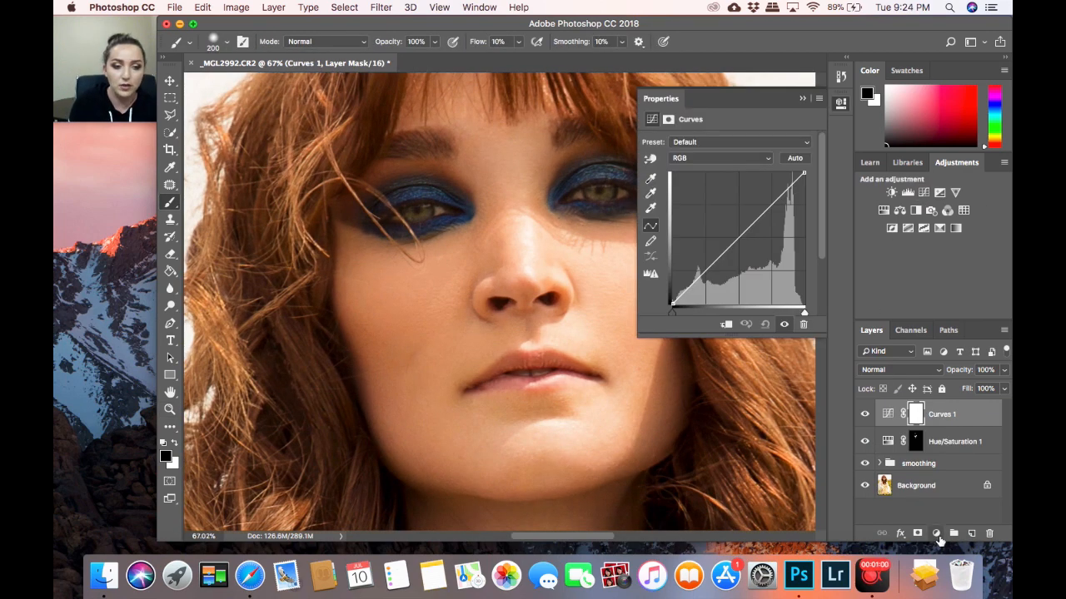
pyautogui.click(936, 533)
pyautogui.click(924, 377)
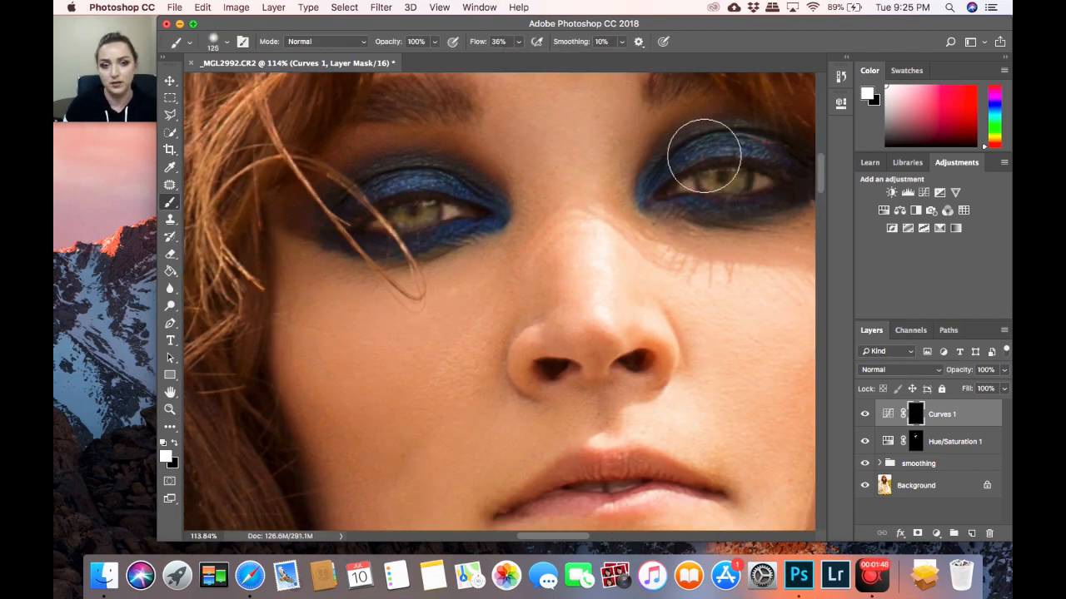
# Reduce the opacity of the Curves 1 layer to 76% after brightening the eyes on its mask
pyautogui.press('z')
pyautogui.moveTo(691, 283); pyautogui.dragTo(733, 301)
pyautogui.press('z')
pyautogui.moveTo(524, 220); pyautogui.dragTo(547, 220)
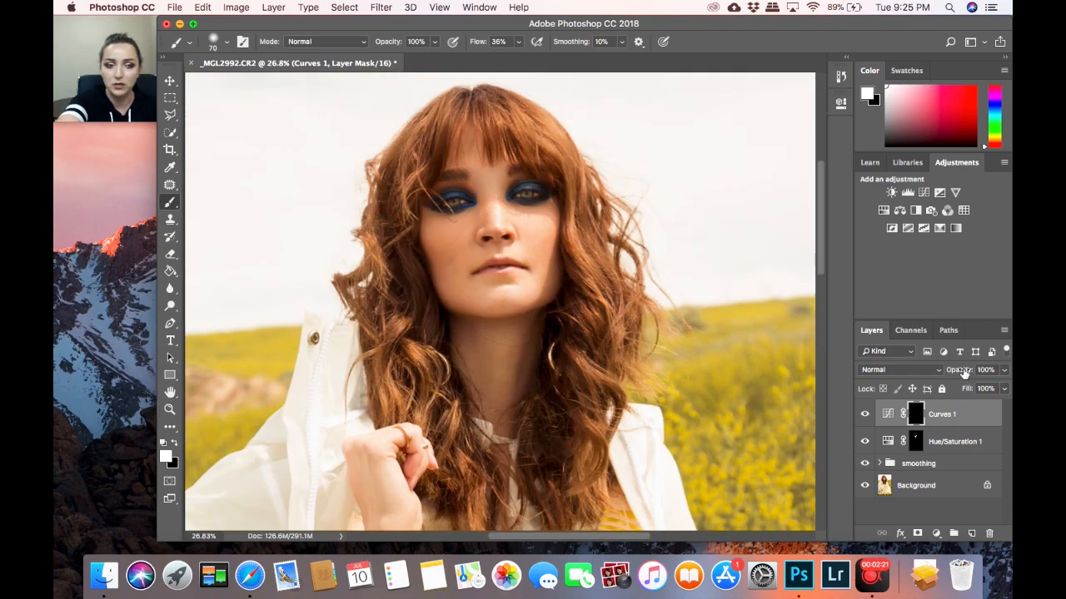
pyautogui.moveTo(963, 374); pyautogui.dragTo(949, 374)
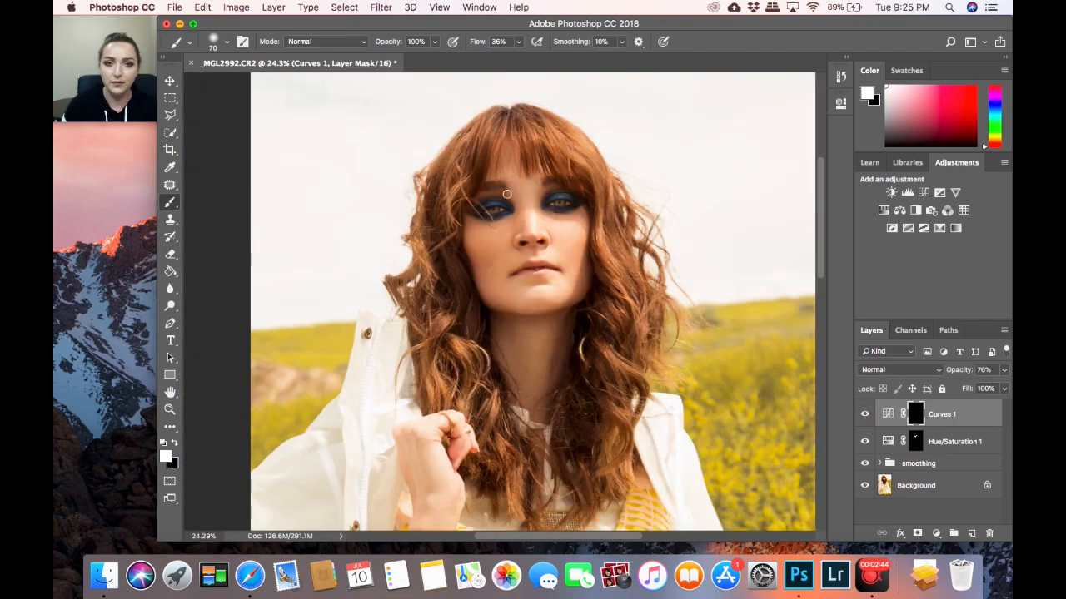
# Paint white over the hair highlights on the Curves 1 mask at 36% flow, reducing the brush size to 25
pyautogui.moveTo(526, 151); pyautogui.dragTo(596, 154)
pyautogui.moveTo(606, 225)
pyautogui.mouseDown()
pyautogui.moveTo(634, 321)
pyautogui.moveTo(612, 476)
pyautogui.mouseUp()
pyautogui.moveTo(471, 328); pyautogui.dragTo(453, 262)
pyautogui.moveTo(460, 181); pyautogui.dragTo(428, 374)
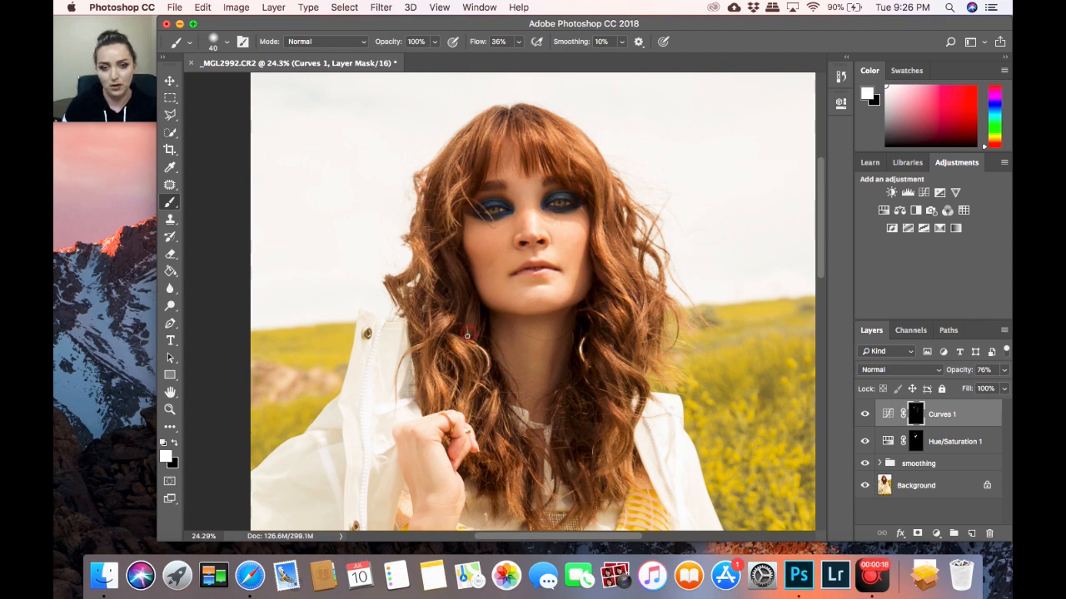
pyautogui.press('[')
pyautogui.press('[')
pyautogui.press('[')
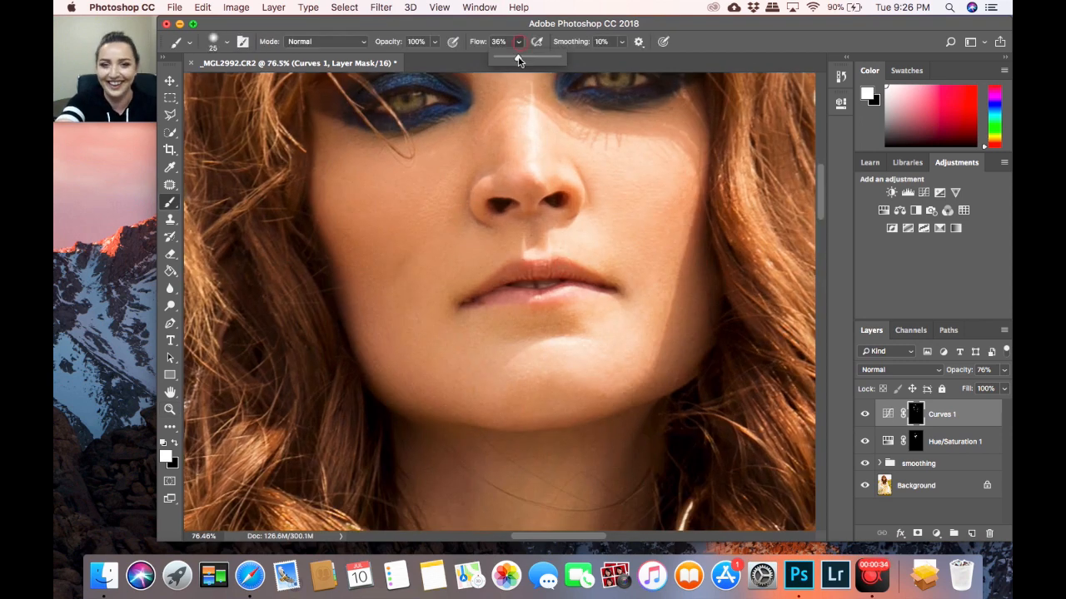
# Set the white brush to 4% flow and size 40 for subtle facial highlights on the Curves 1 mask
pyautogui.press('x')
pyautogui.press('x')
pyautogui.click(520, 42)
pyautogui.moveTo(521, 59); pyautogui.dragTo(497, 59)
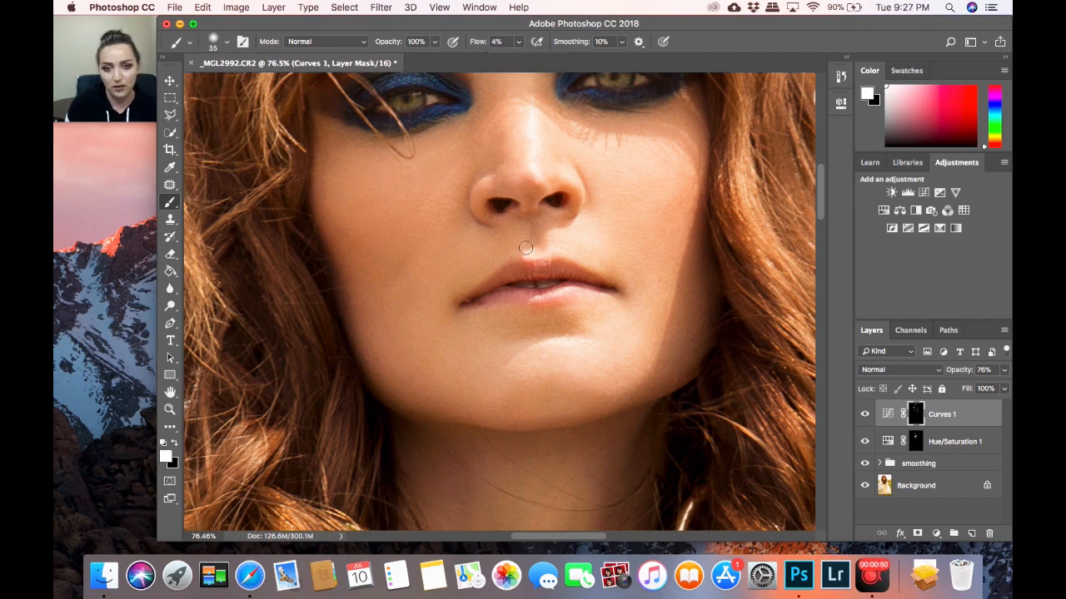
pyautogui.press(']')
pyautogui.press(']')
pyautogui.press(']')
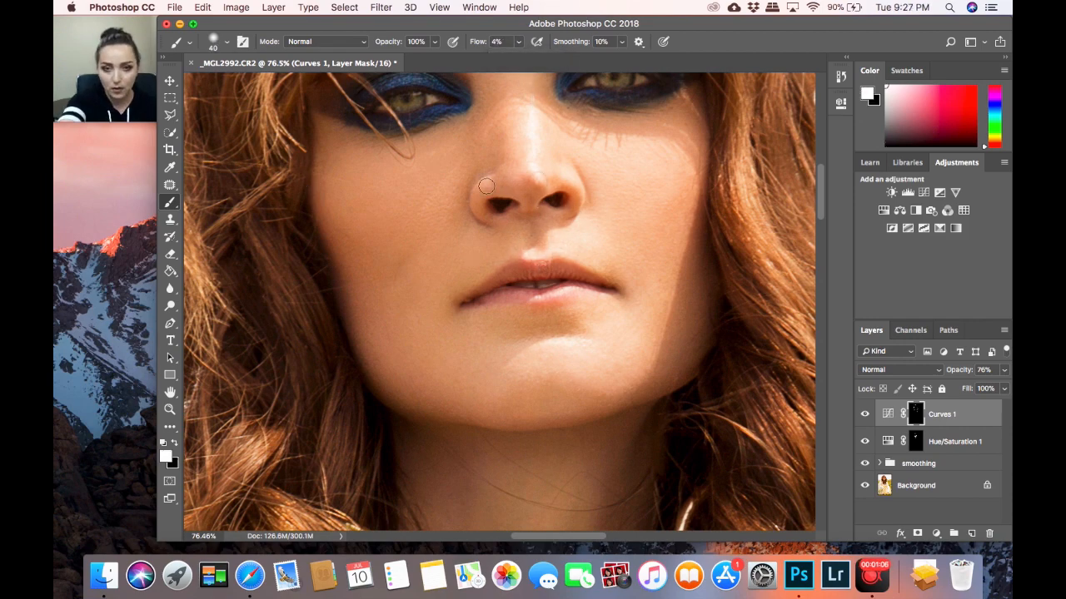
# Compare the portrait with and without the Curves 1 layer
pyautogui.scroll(5, 487, 187)
pyautogui.press('z')
pyautogui.moveTo(589, 256); pyautogui.dragTo(513, 284)
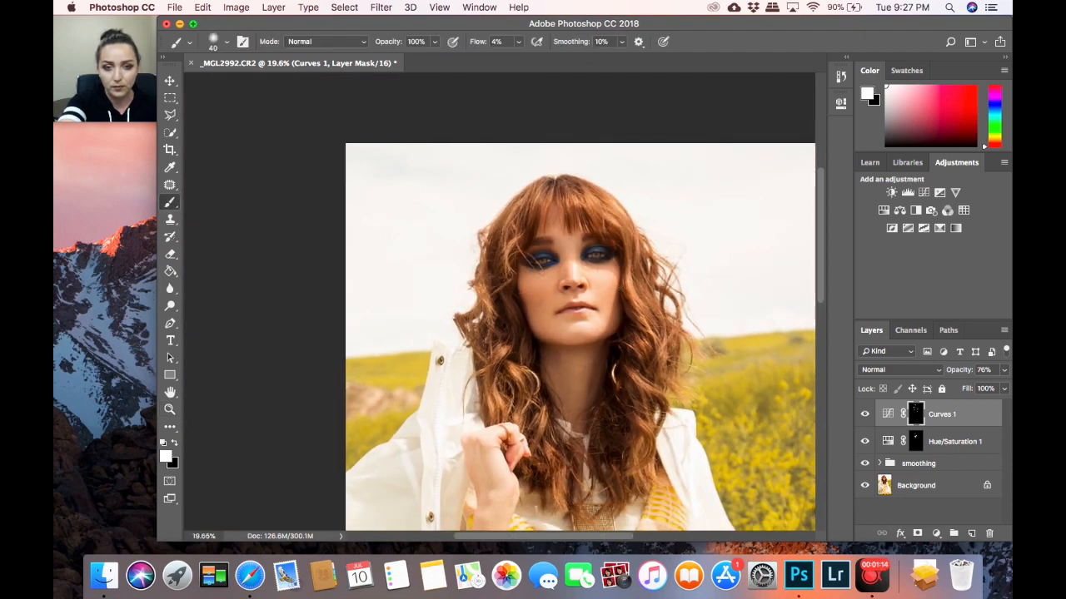
pyautogui.click(863, 415)
pyautogui.click(863, 414)
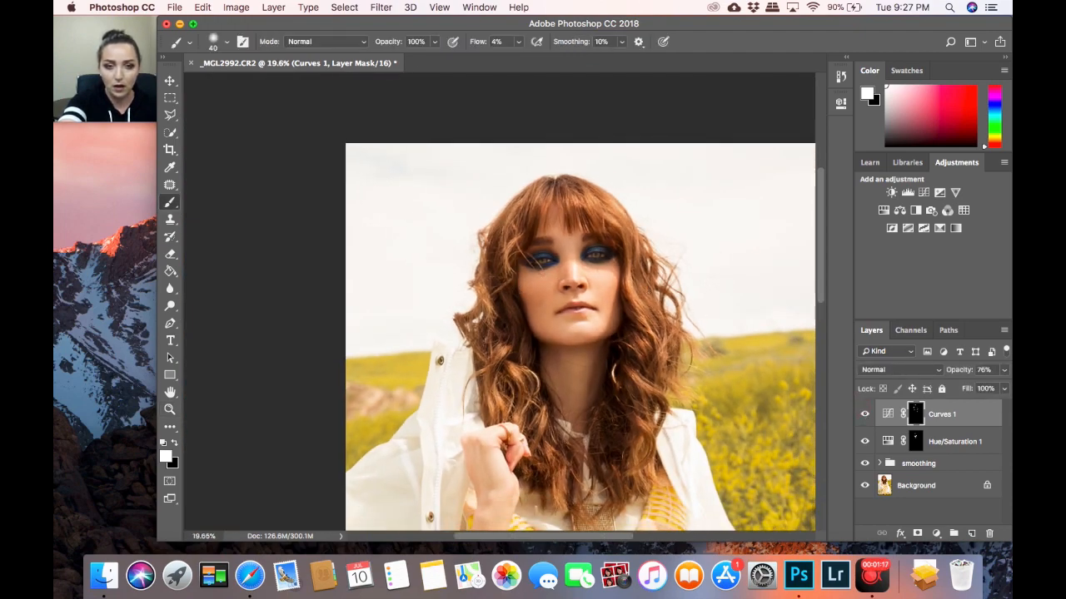
# Group the Curves 1, Hue/Saturation 1 and smoothing layers together above the Background
pyautogui.press('z')
pyautogui.moveTo(619, 171); pyautogui.dragTo(582, 178)
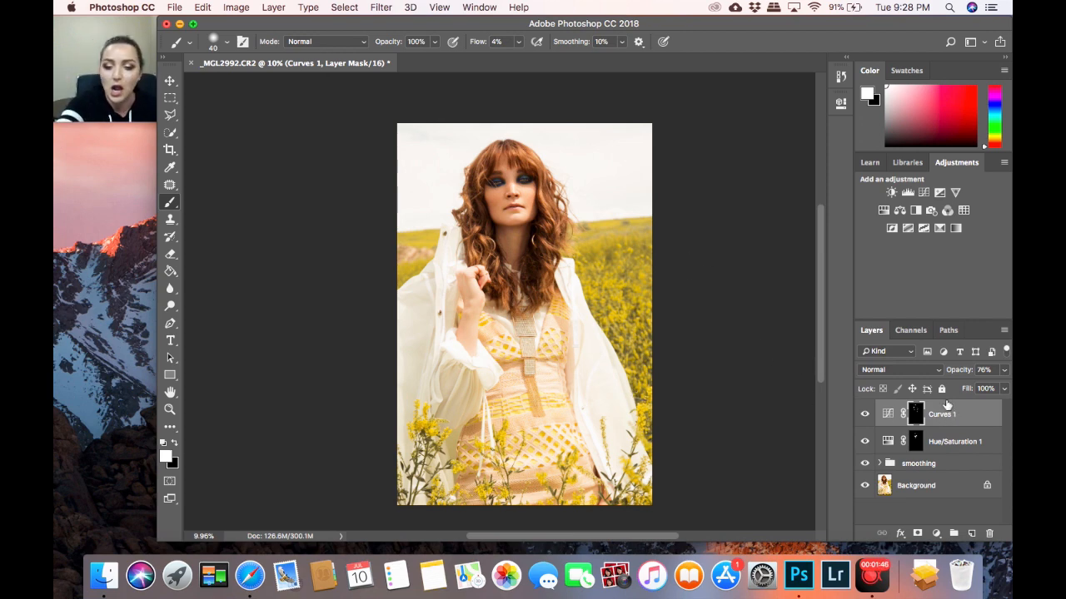
pyautogui.keyDown('shift'); pyautogui.click(946, 464); pyautogui.keyUp('shift')
pyautogui.moveTo(951, 479); pyautogui.dragTo(954, 533)
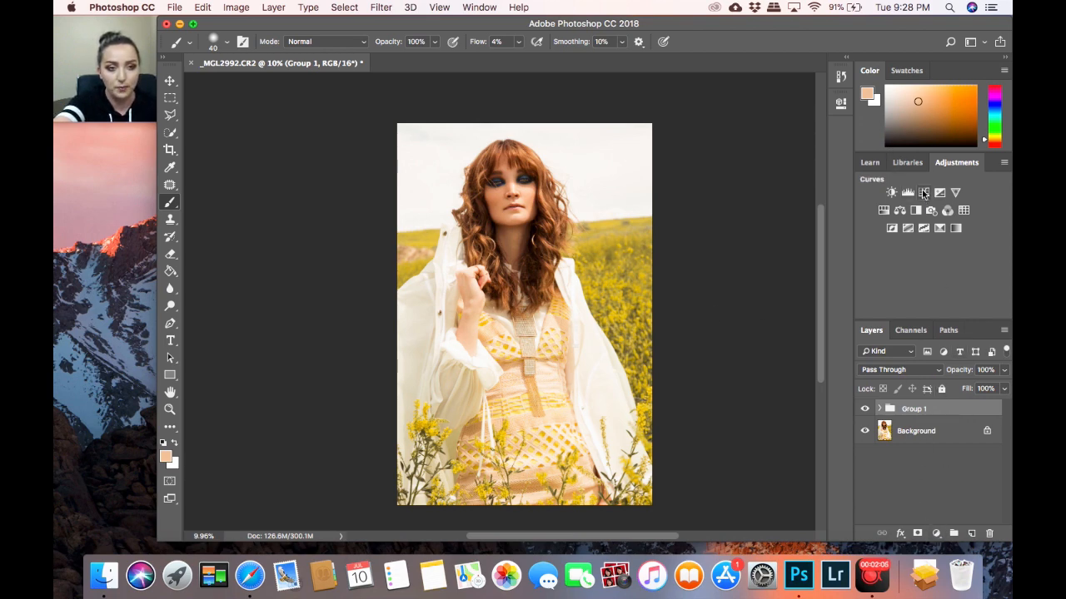
# Add a Curves layer above Group 1, slightly raising the highlights and anchoring the shadows with a second point
pyautogui.click(936, 532)
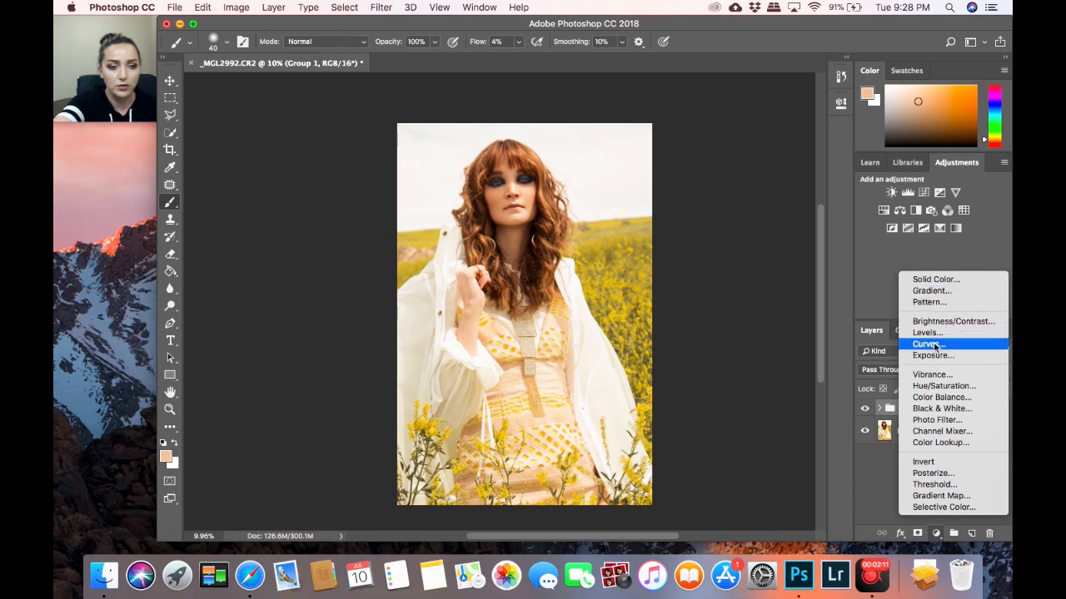
pyautogui.click(936, 344)
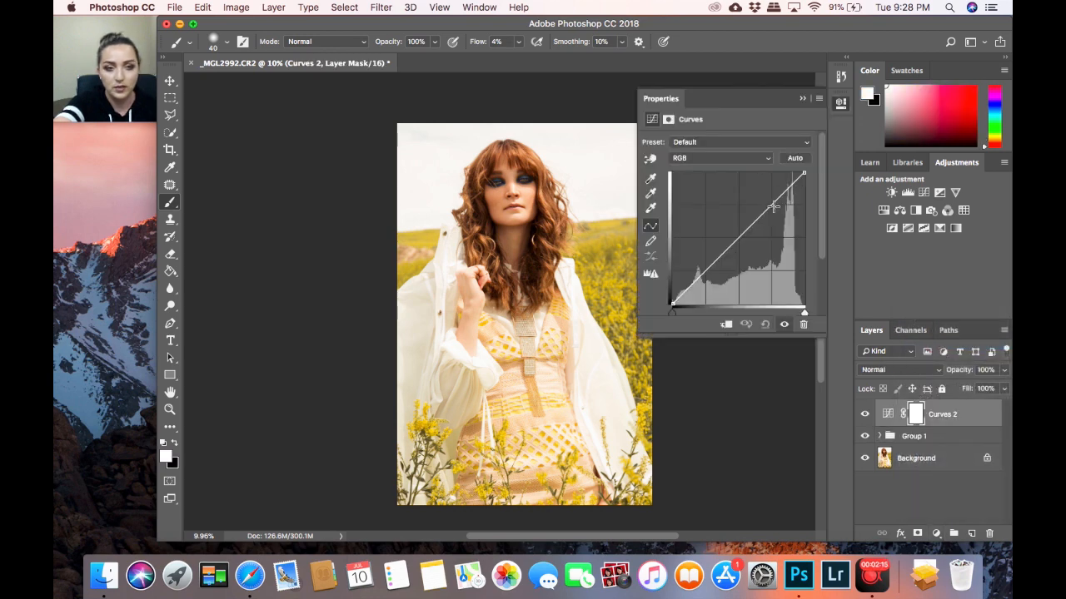
pyautogui.moveTo(771, 207); pyautogui.dragTo(769, 203)
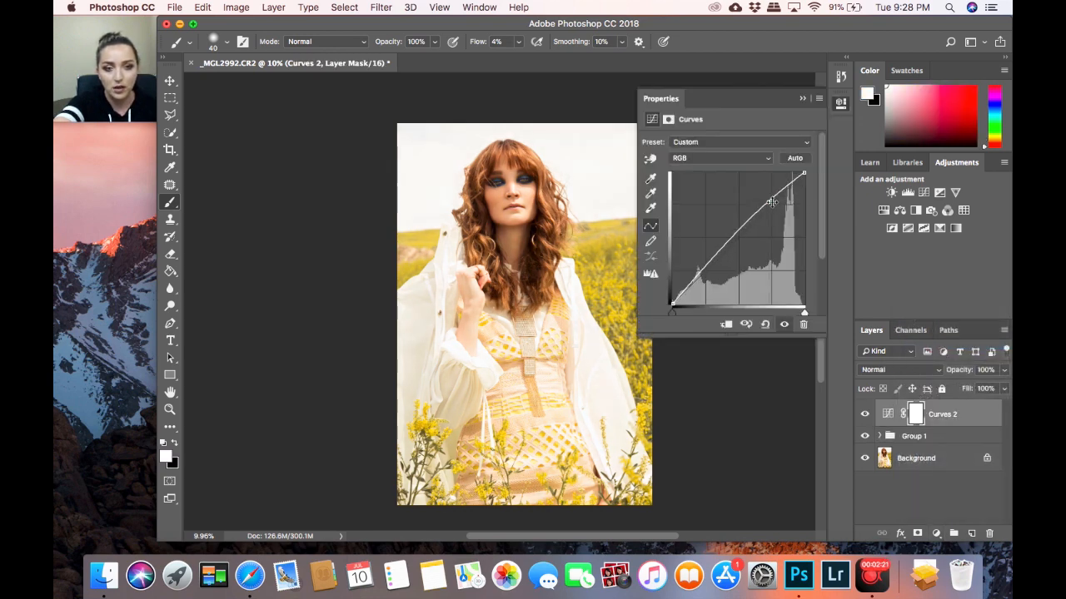
pyautogui.click(707, 269)
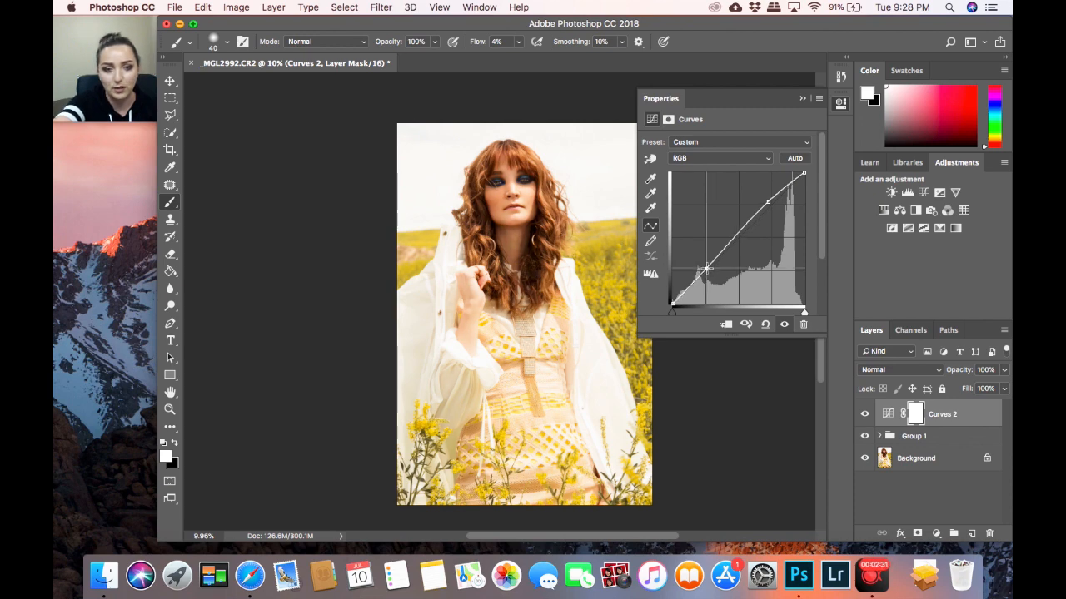
pyautogui.click(841, 102)
# Compare the image with and without the Curves 2 adjustment
pyautogui.click(864, 415)
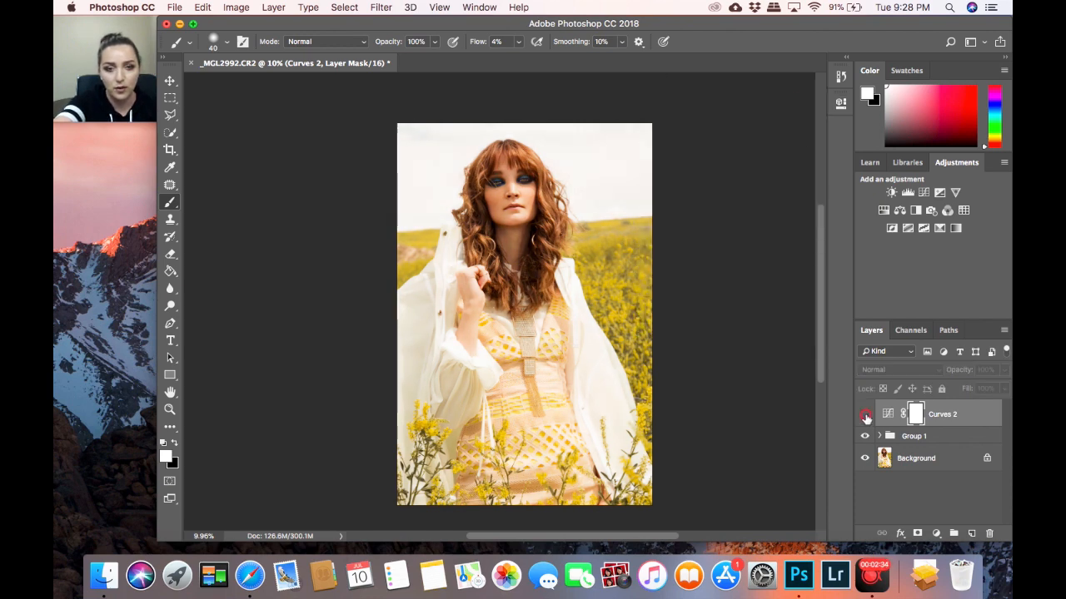
pyautogui.click(864, 414)
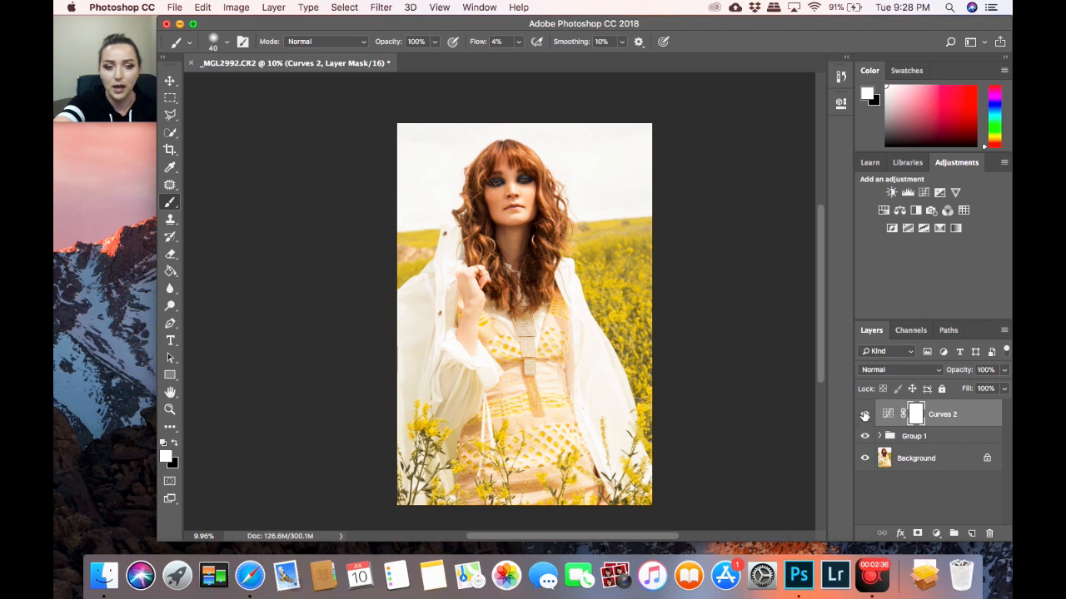
pyautogui.click(864, 415)
pyautogui.click(864, 414)
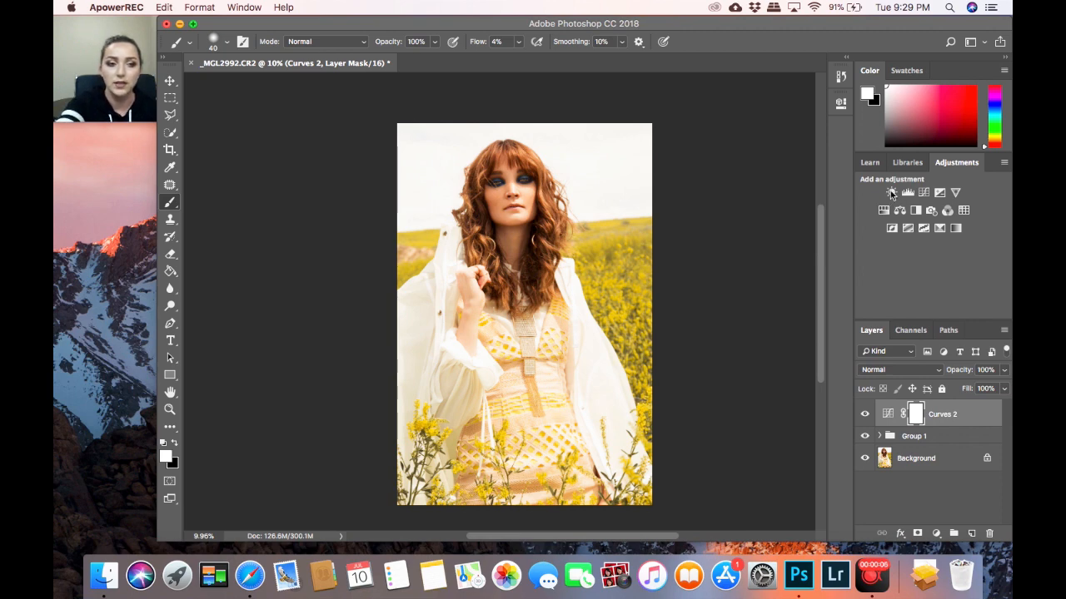
# Add a Brightness/Contrast layer with slightly increased contrast, and compare the image with and without it
pyautogui.click(936, 534)
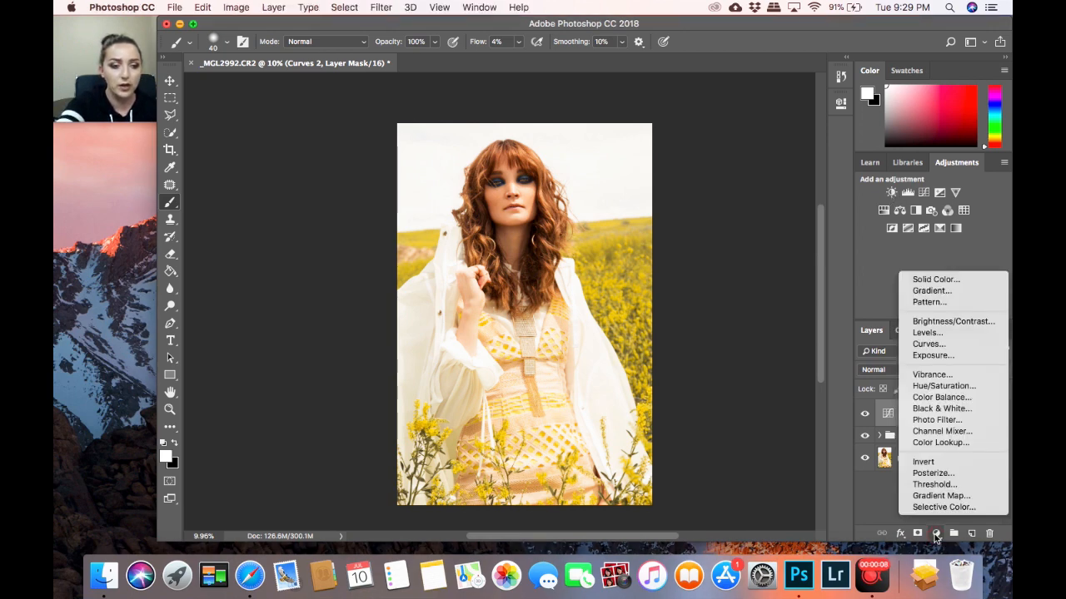
pyautogui.click(957, 322)
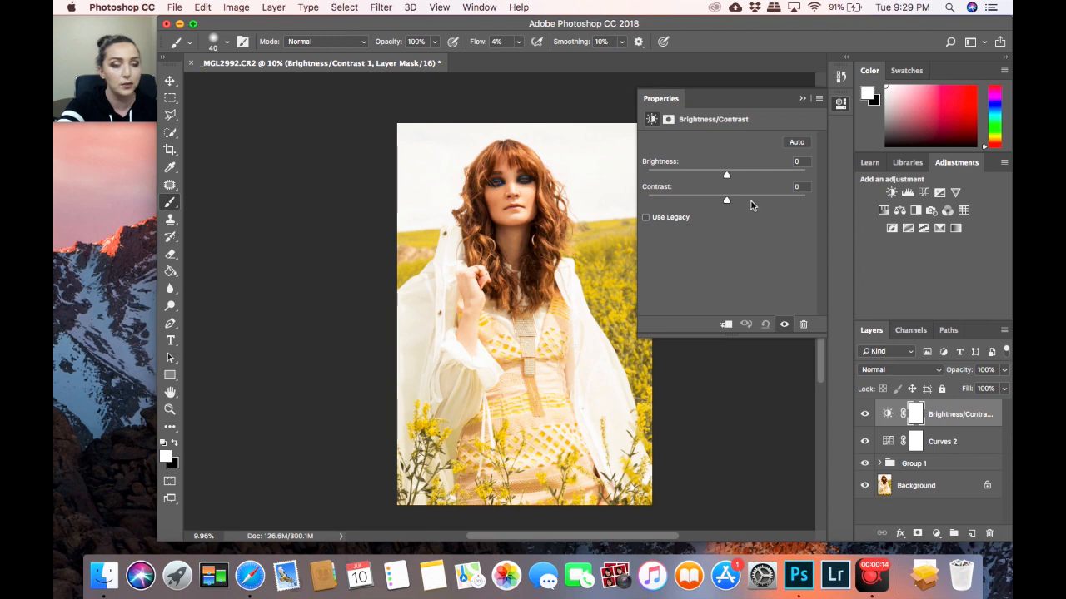
pyautogui.moveTo(729, 202); pyautogui.dragTo(734, 202)
pyautogui.click(803, 98)
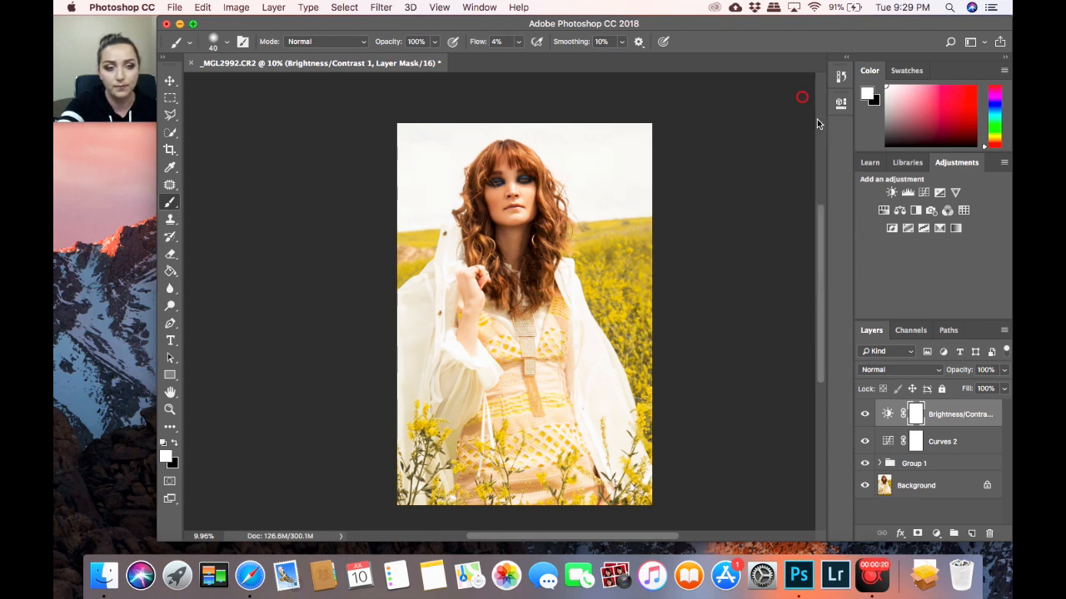
pyautogui.click(864, 414)
pyautogui.click(864, 414)
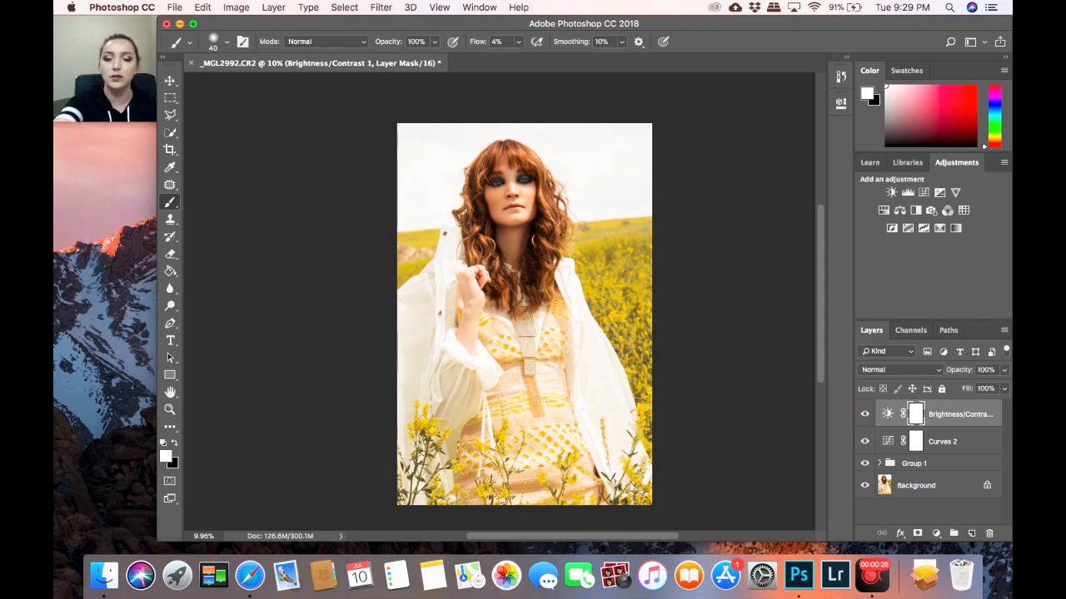
# Mask the Brightness/Contrast effect off both eyes with a black brush at size 150 and 100% flow
pyautogui.click(173, 445)
pyautogui.press(']')
pyautogui.press(']')
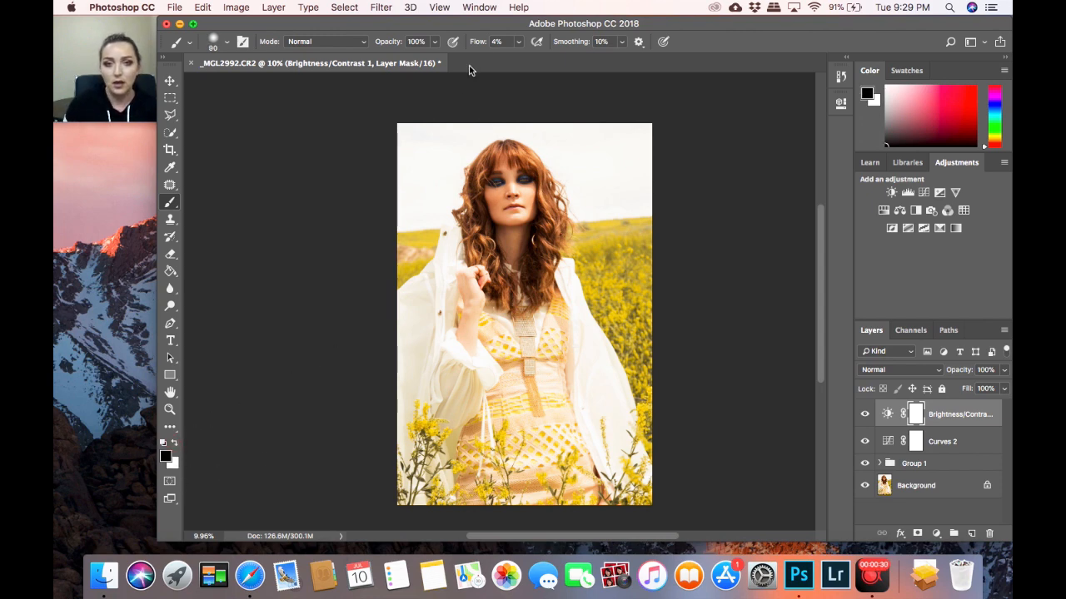
pyautogui.click(518, 42)
pyautogui.moveTo(517, 56); pyautogui.dragTo(583, 59)
pyautogui.press(']')
pyautogui.press(']')
pyautogui.press(']')
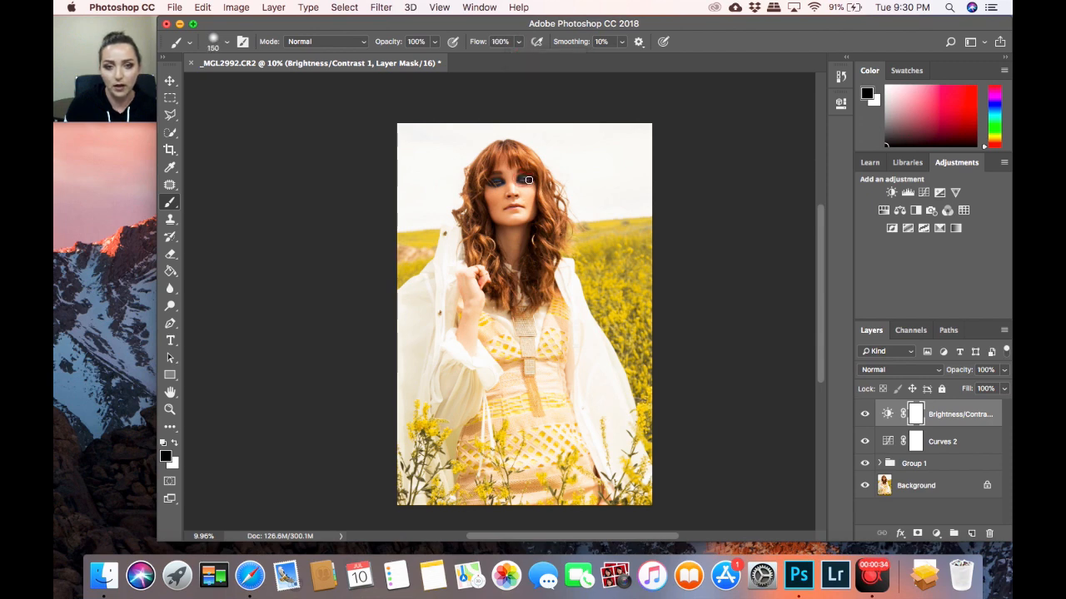
pyautogui.click(498, 182)
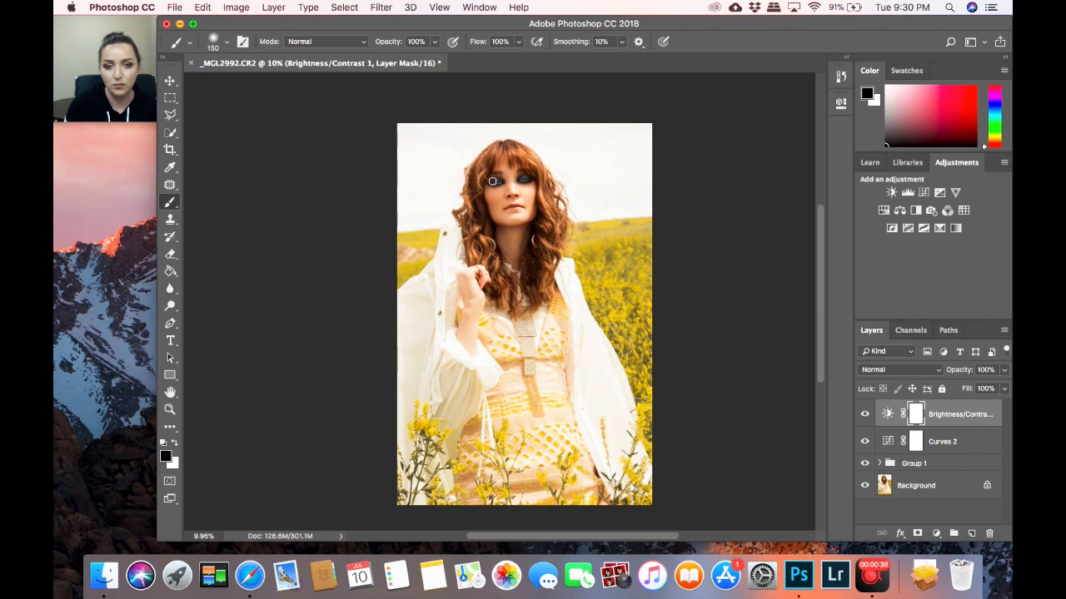
pyautogui.click(527, 180)
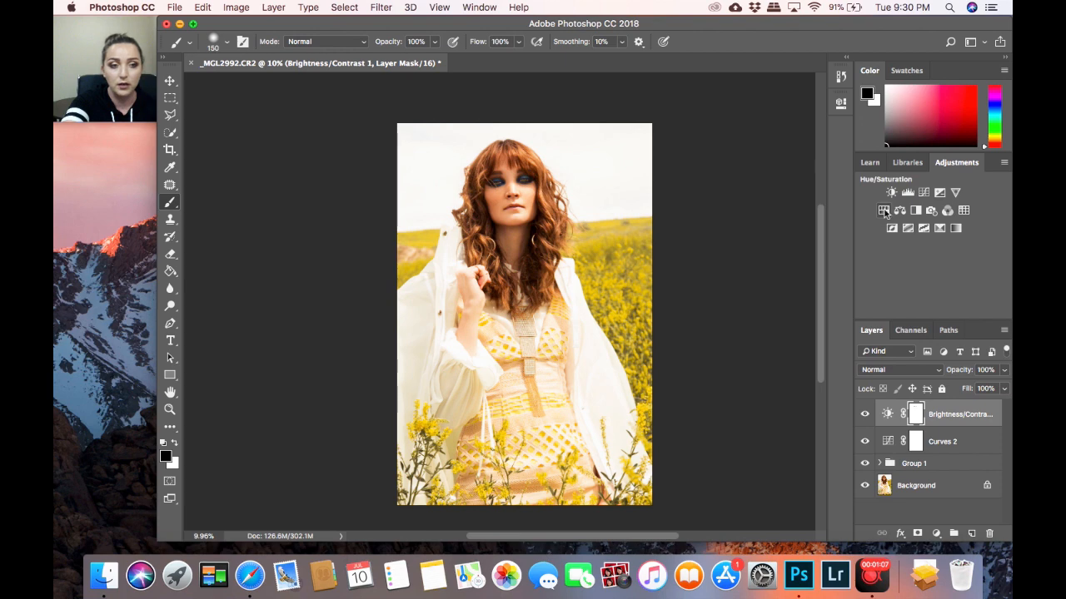
# Add a Hue/Saturation layer and set its Yellows to hue -1, saturation 24 and lightness -17
pyautogui.click(935, 533)
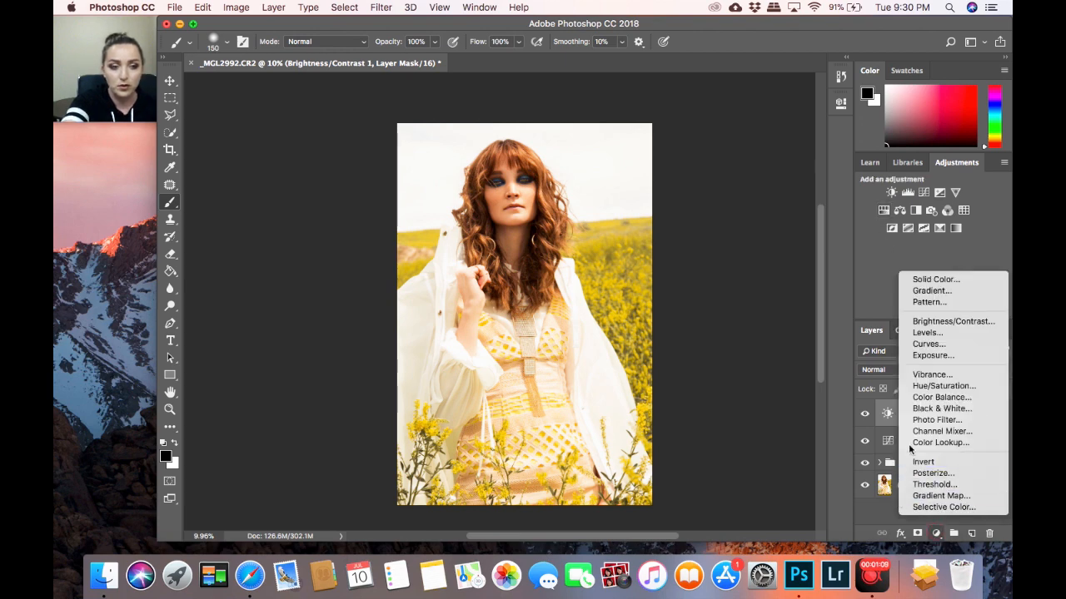
pyautogui.click(942, 386)
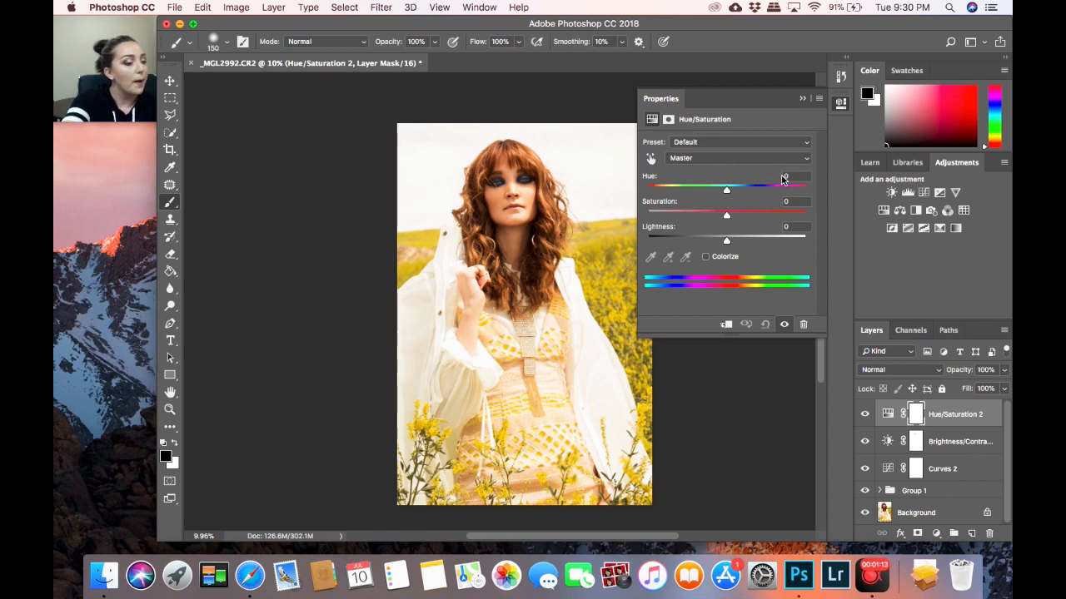
pyautogui.click(705, 158)
pyautogui.click(731, 173)
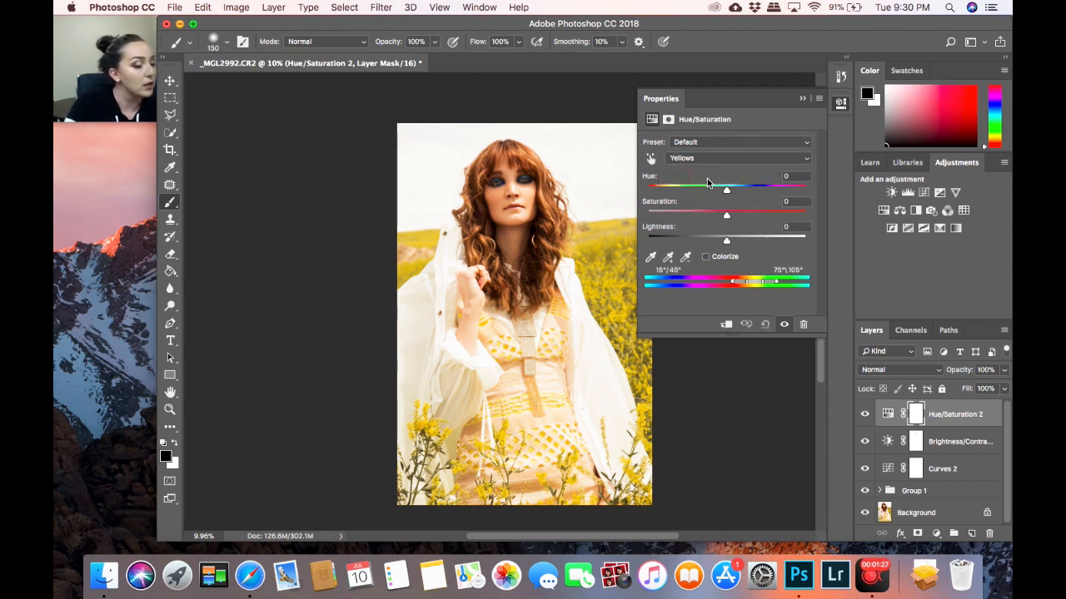
pyautogui.click(787, 176)
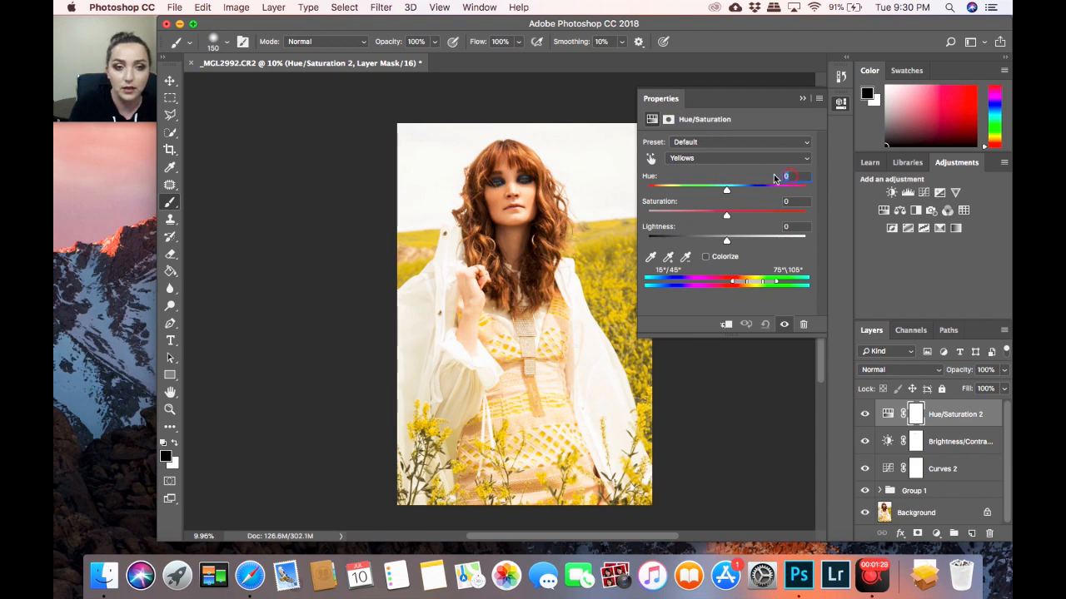
pyautogui.write('-1')
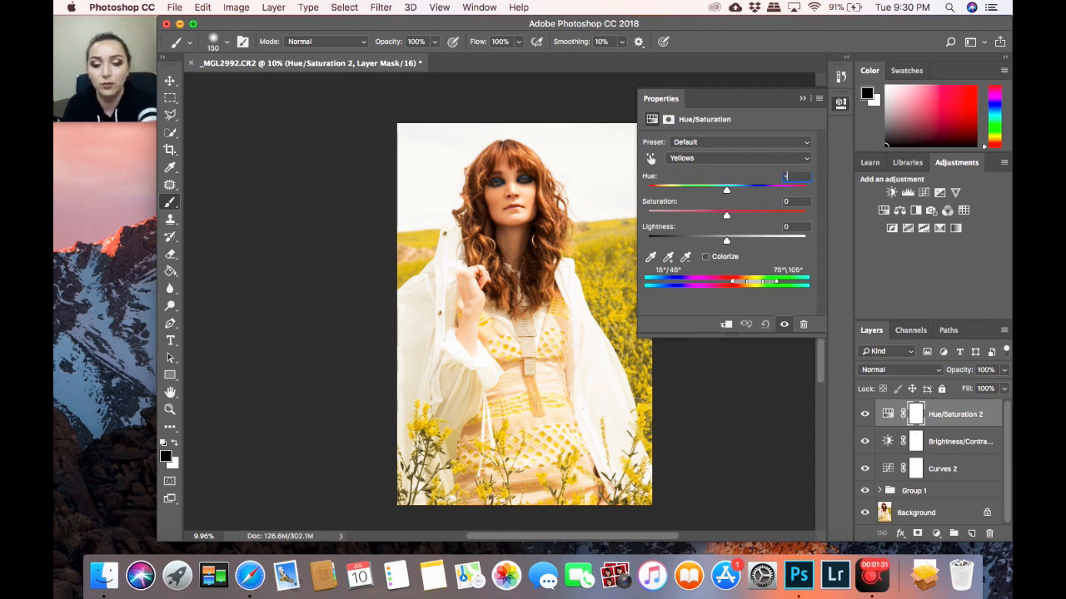
pyautogui.click(795, 201)
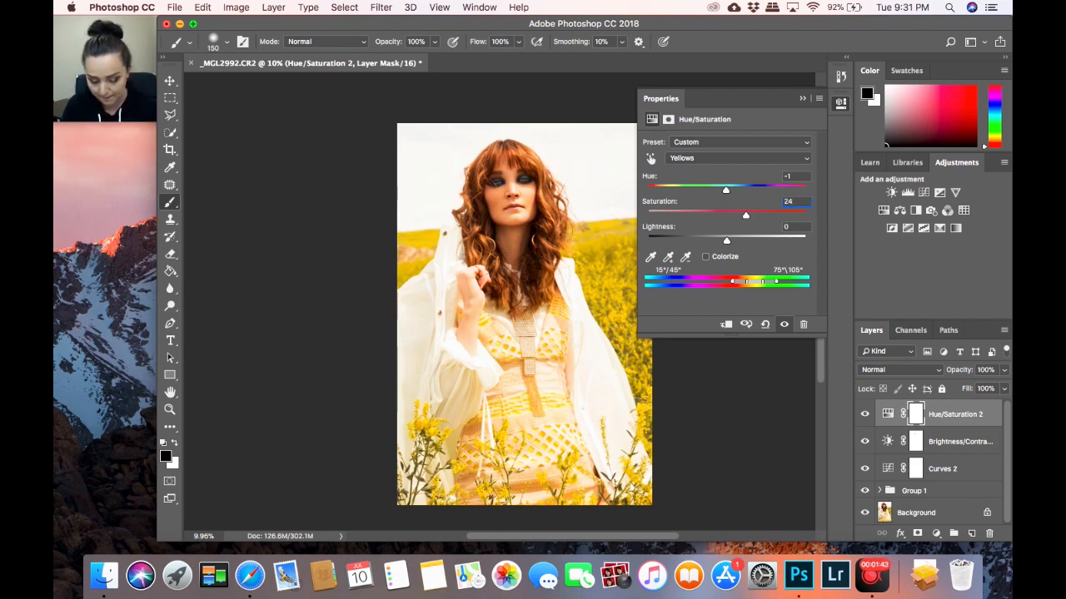
pyautogui.click(797, 227)
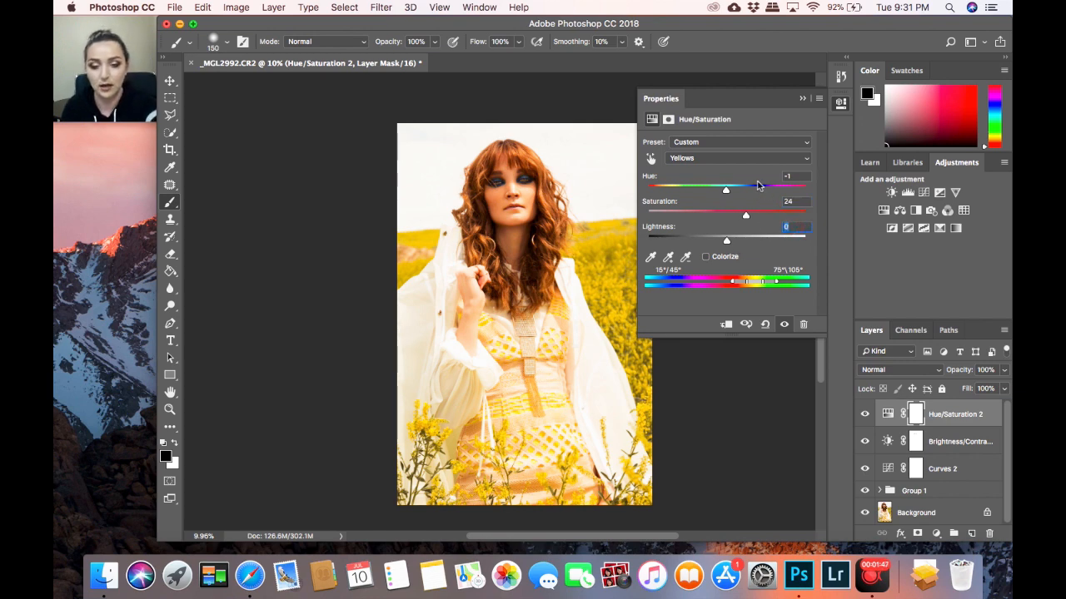
pyautogui.write('-17')
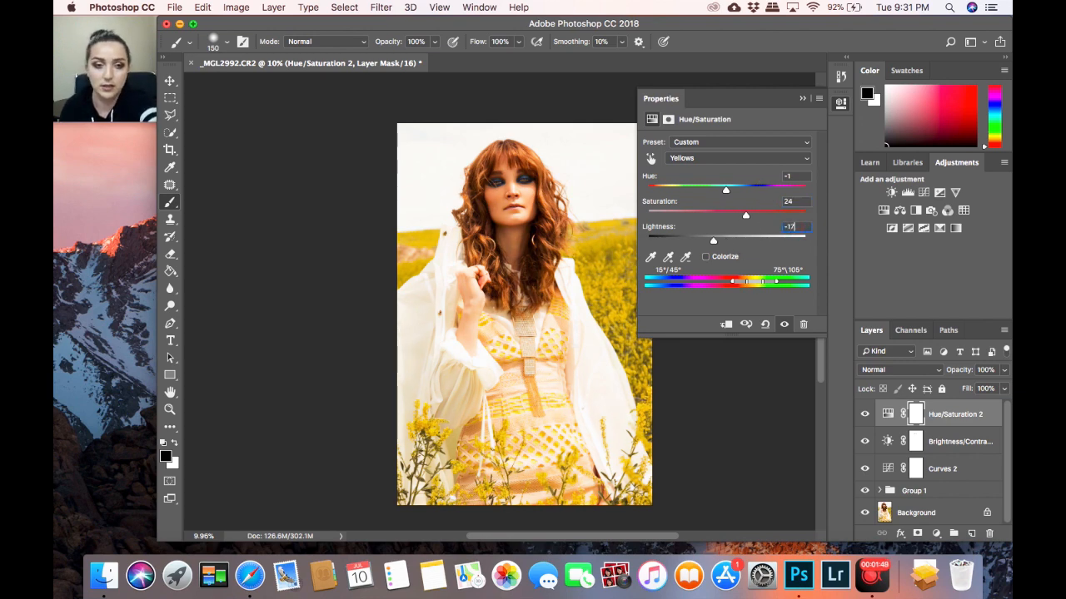
# Compare the image with and without the Hue/Saturation 2 adjustment
pyautogui.click(864, 415)
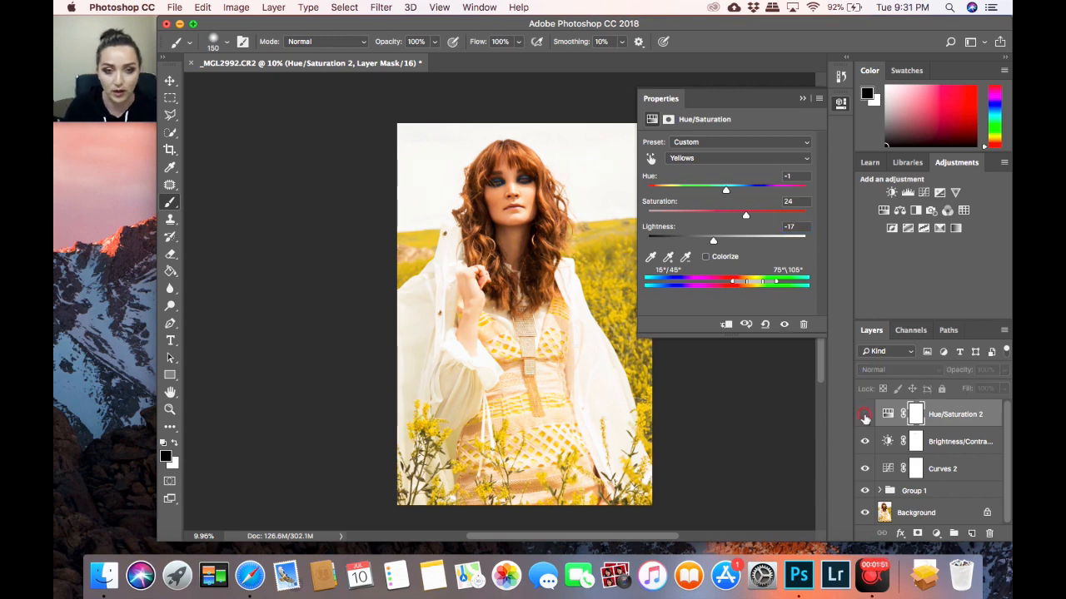
pyautogui.click(864, 415)
pyautogui.click(865, 416)
pyautogui.click(865, 415)
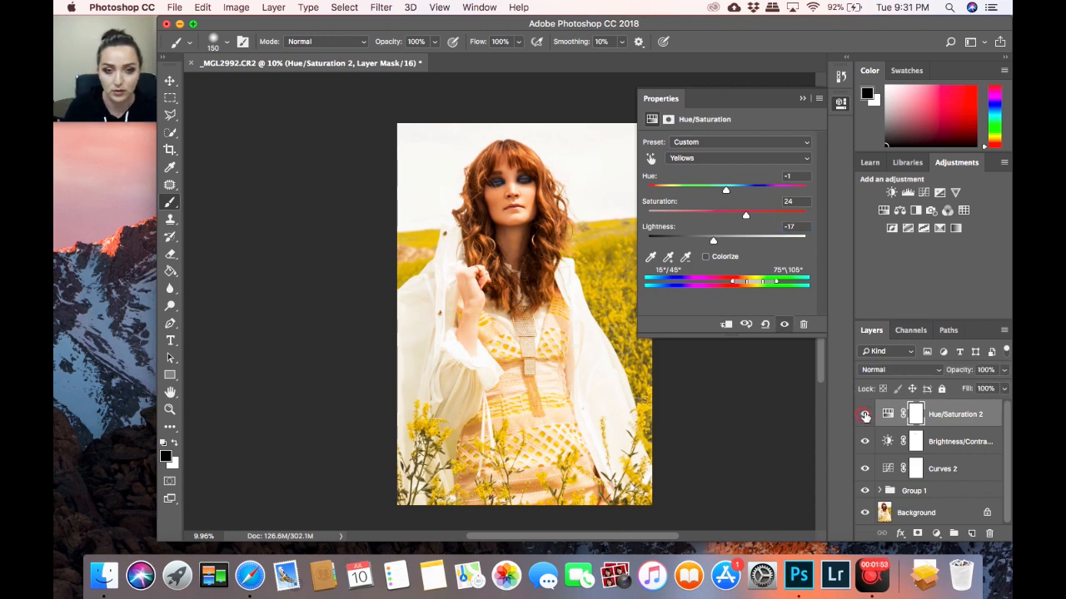
pyautogui.click(863, 416)
pyautogui.click(864, 415)
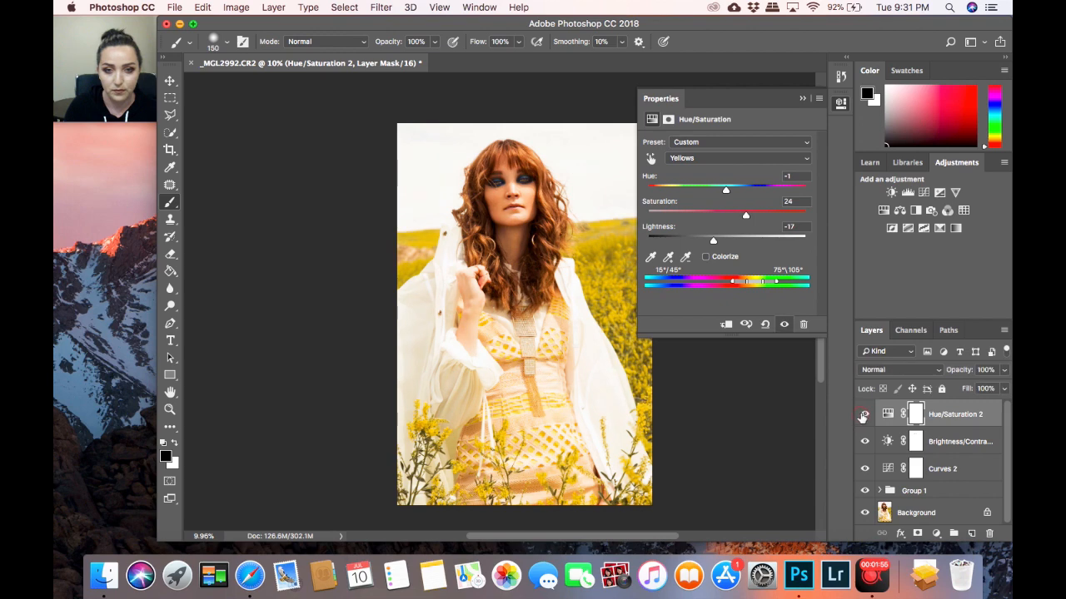
pyautogui.click(865, 415)
pyautogui.click(865, 416)
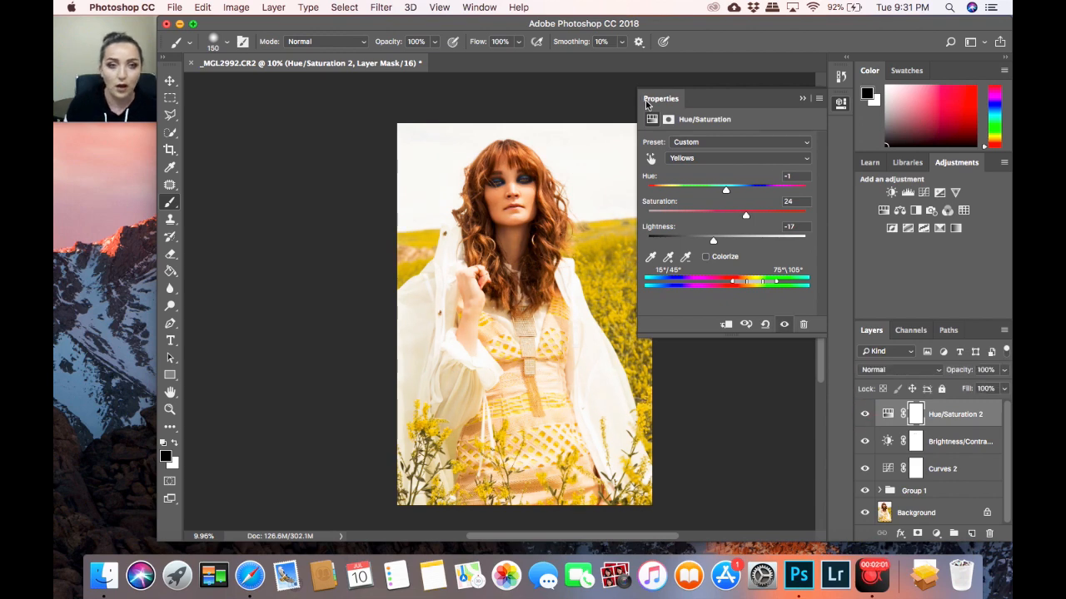
pyautogui.click(802, 99)
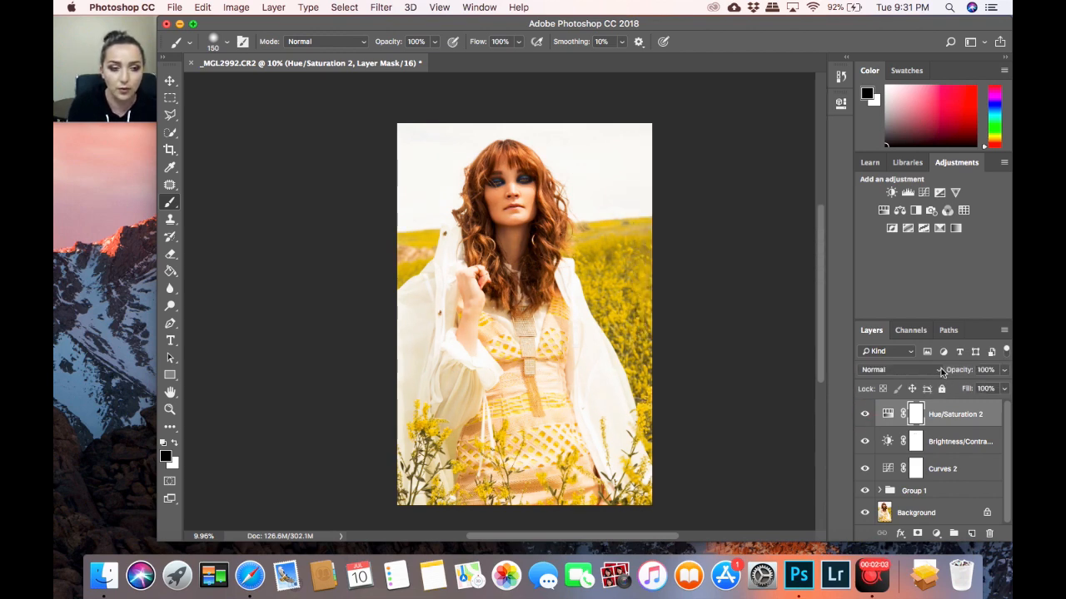
pyautogui.click(865, 415)
pyautogui.click(865, 416)
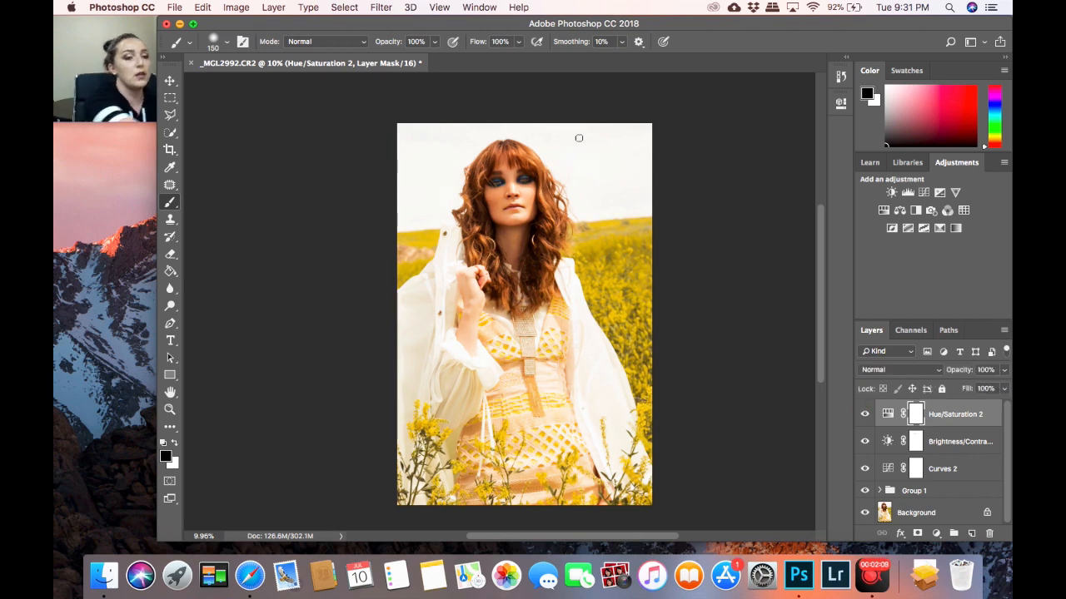
# Mask the Hue/Saturation 2 effect off the face with an enlarged black brush, finishing at size 600, and inspect the mask on its own
pyautogui.press(']')
pyautogui.press(']')
pyautogui.press(']')
pyautogui.press(']')
pyautogui.press(']')
pyautogui.press(']')
pyautogui.press(']')
pyautogui.press(']')
pyautogui.press(']')
pyautogui.press(']')
pyautogui.moveTo(502, 191)
pyautogui.mouseDown()
pyautogui.moveTo(506, 204)
pyautogui.moveTo(511, 187)
pyautogui.moveTo(491, 190)
pyautogui.moveTo(493, 205)
pyautogui.moveTo(533, 179)
pyautogui.mouseUp()
pyautogui.press('[')
pyautogui.press('[')
pyautogui.press('[')
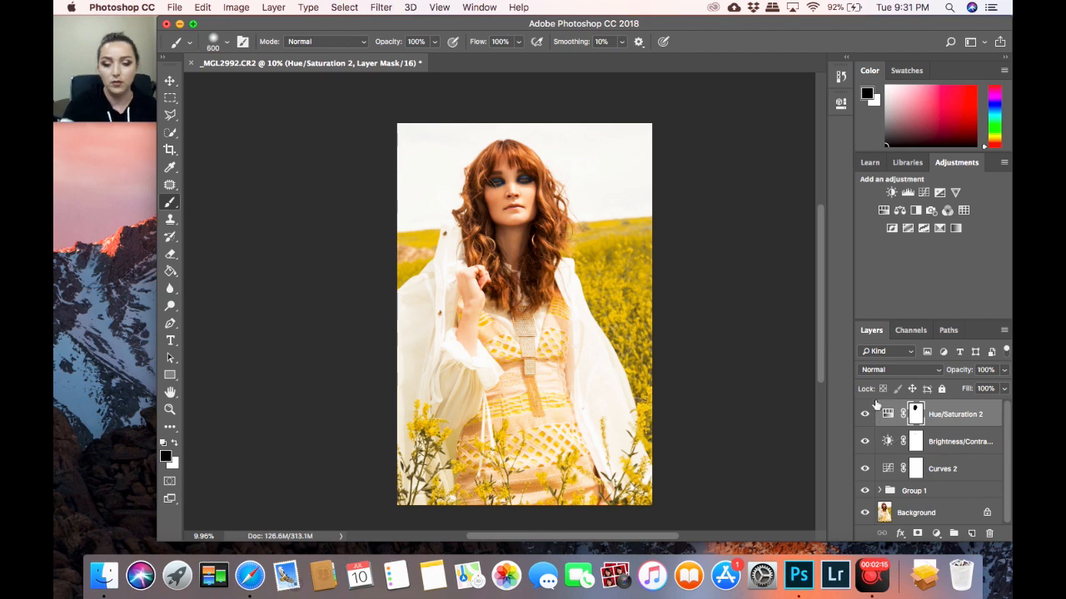
pyautogui.keyDown('alt'); pyautogui.click(915, 414); pyautogui.keyUp('alt')
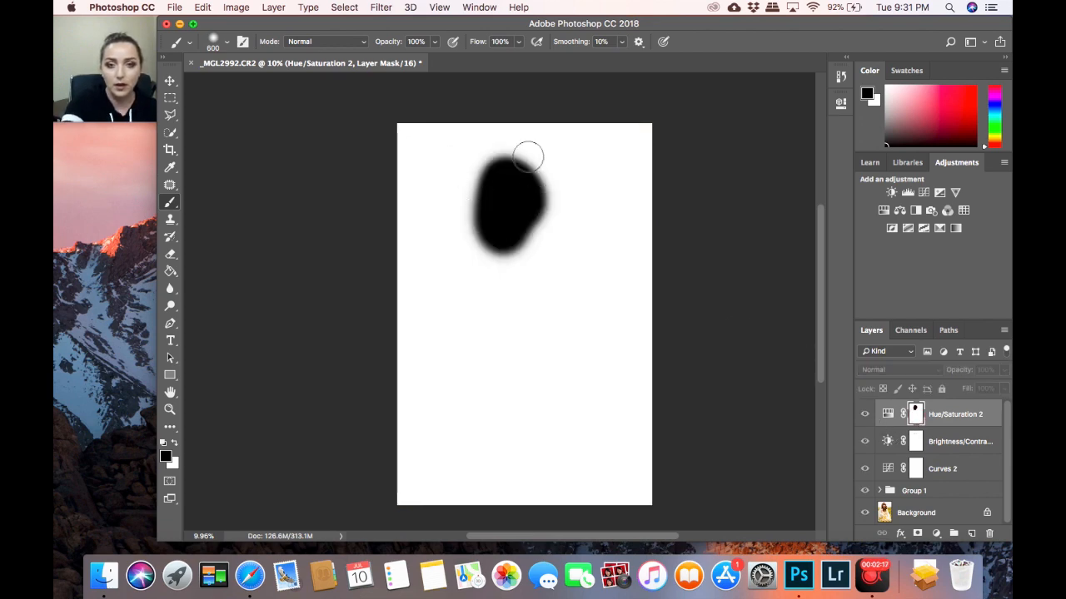
pyautogui.keyDown('alt'); pyautogui.click(915, 414); pyautogui.keyUp('alt')
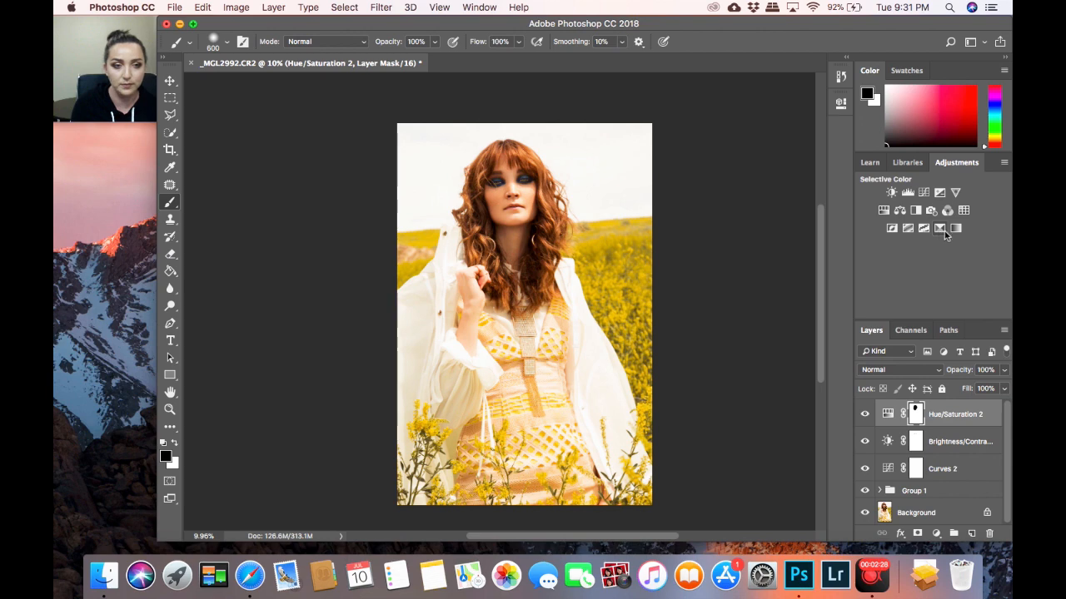
# Add a Selective Color layer and set its Reds to cyan -7, magenta 3, yellow -8 and black 1 percent
pyautogui.click(935, 533)
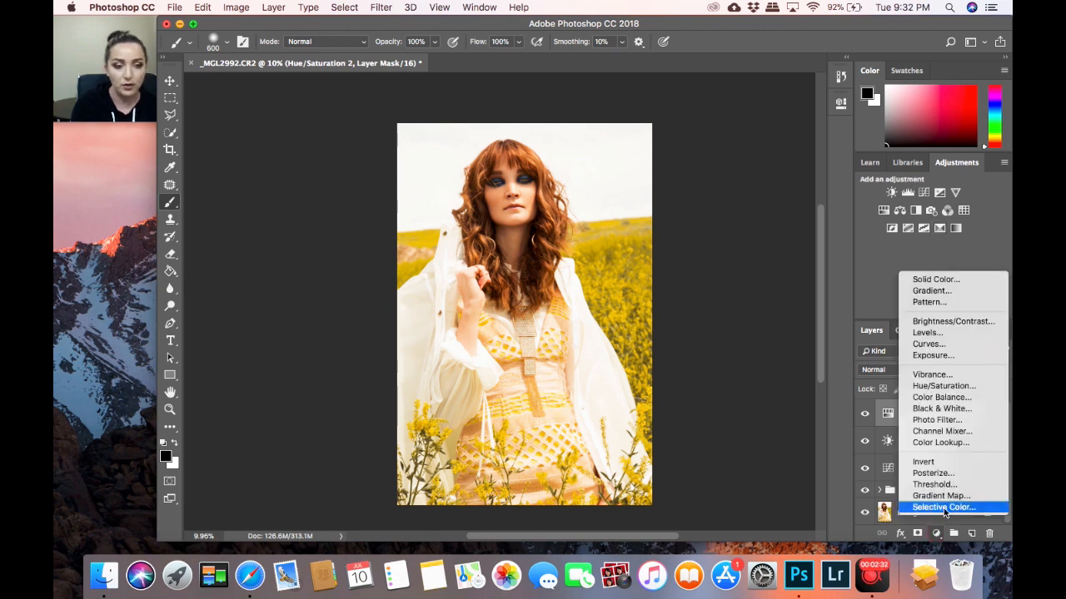
pyautogui.click(942, 508)
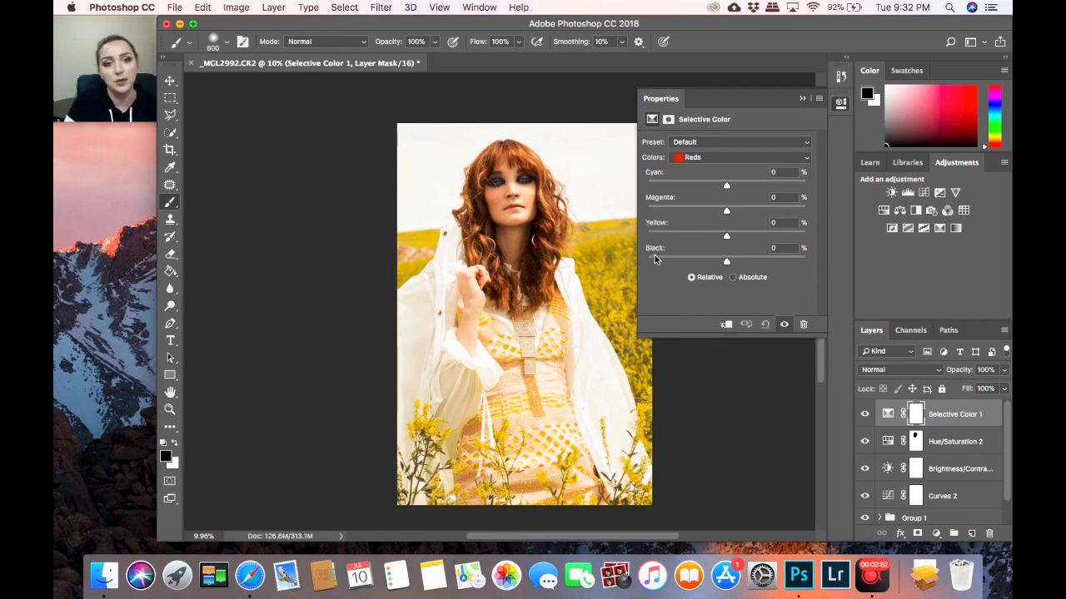
pyautogui.click(729, 185)
pyautogui.click(775, 174)
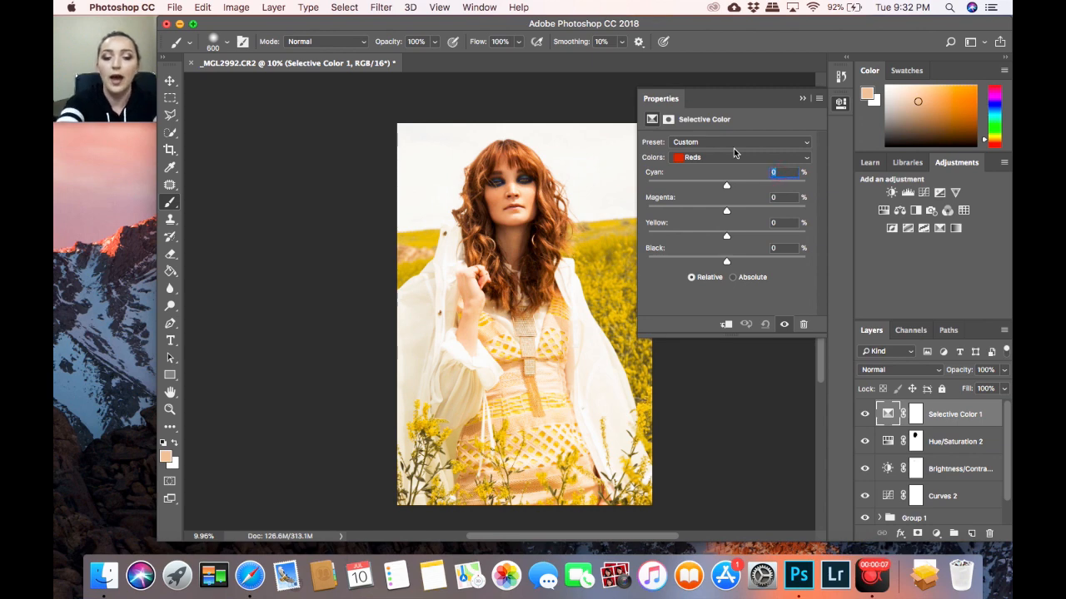
pyautogui.write('-7')
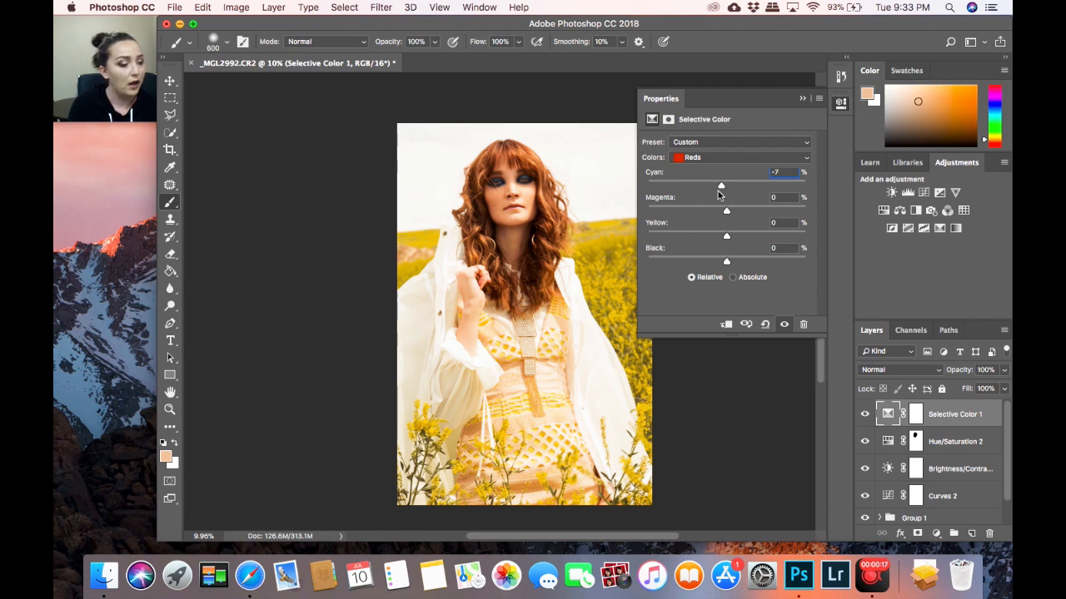
pyautogui.click(782, 199)
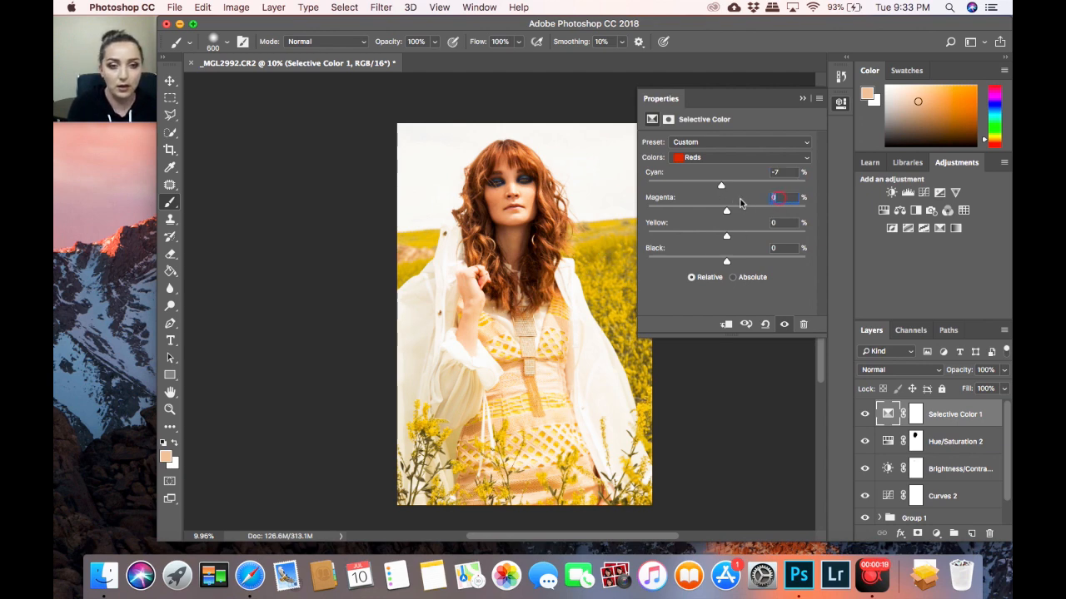
pyautogui.write('3')
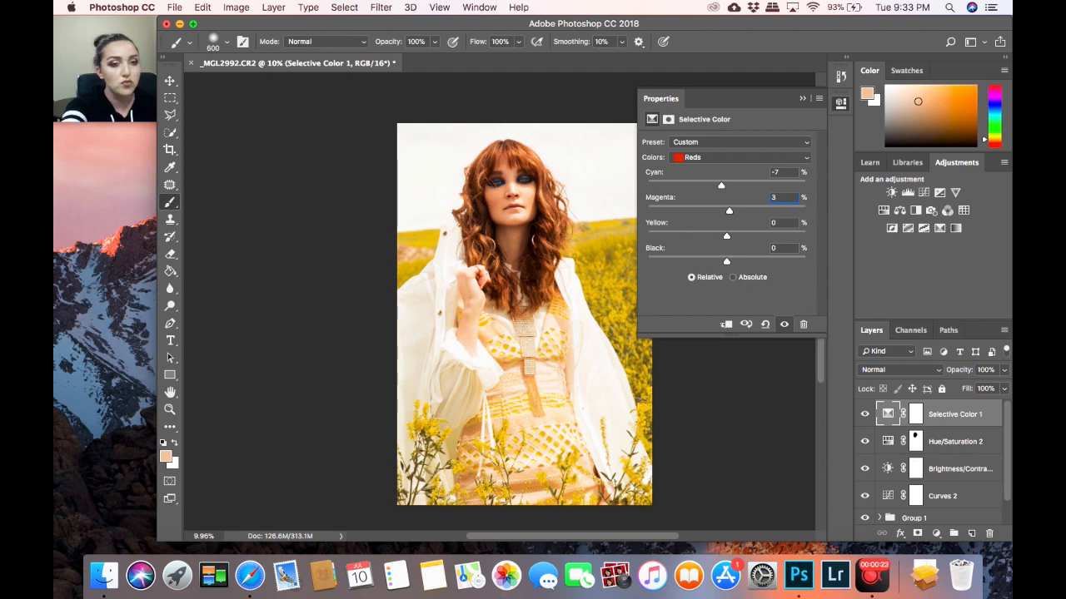
pyautogui.write('-8')
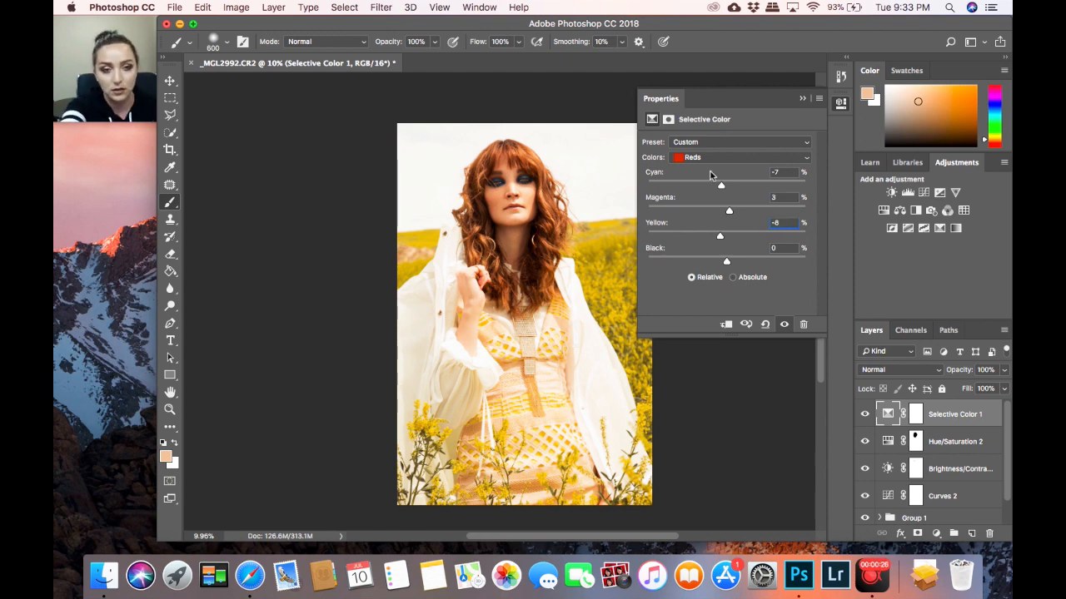
pyautogui.click(784, 249)
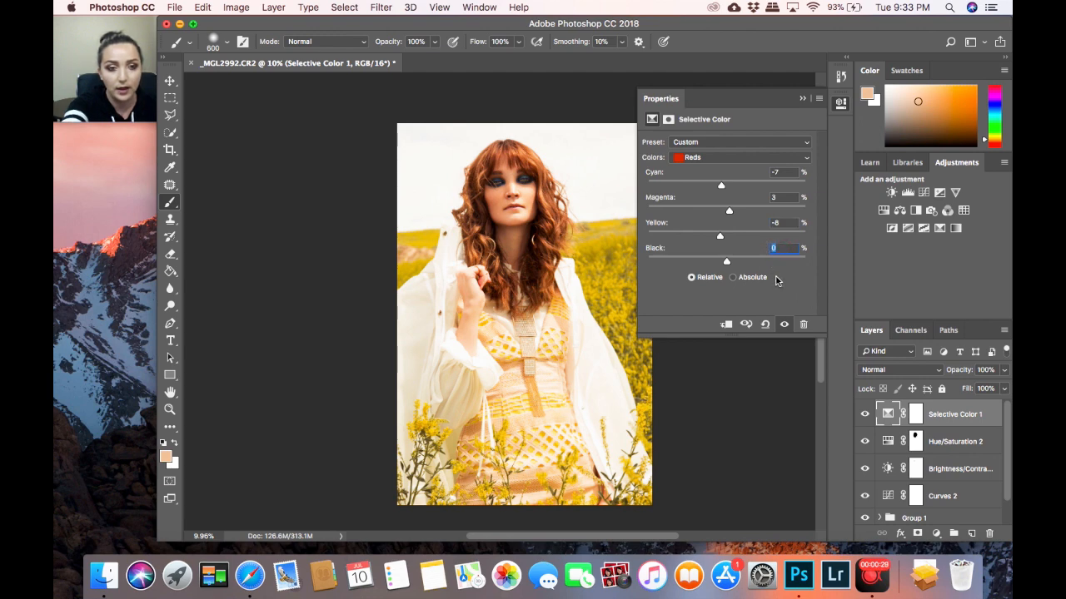
pyautogui.write('1')
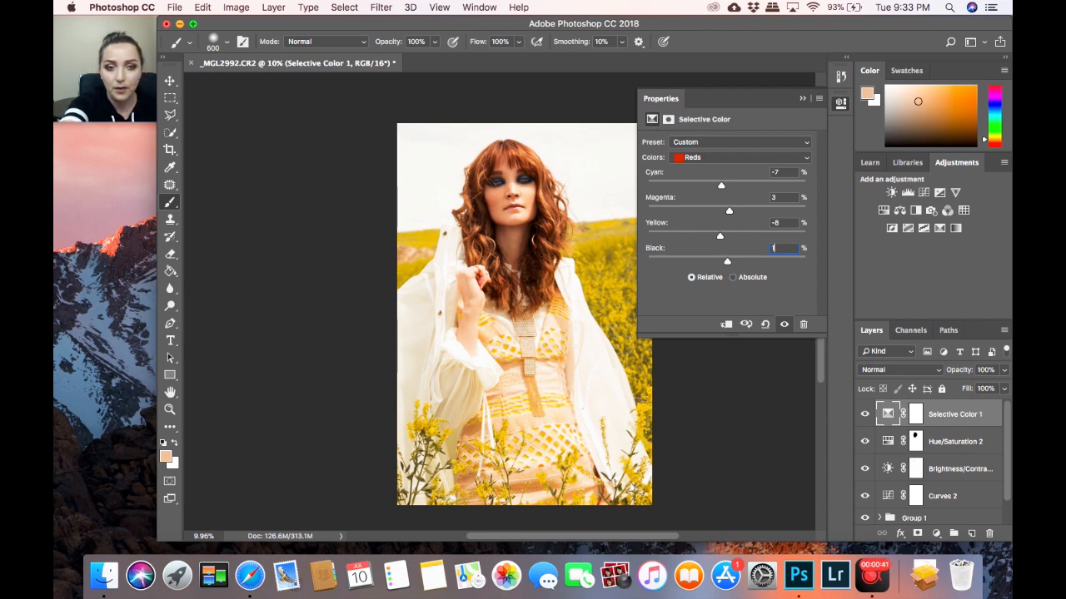
# Set the Selective Color layer's Neutrals to cyan -1, magenta -1 and yellow -2 percent, and collapse its properties
pyautogui.click(714, 158)
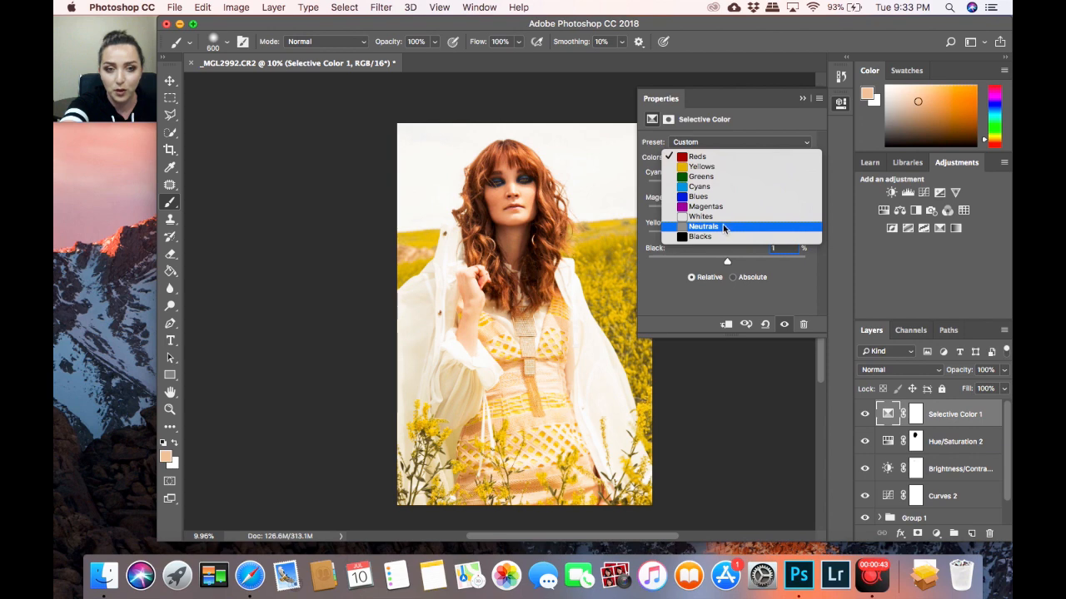
pyautogui.click(724, 227)
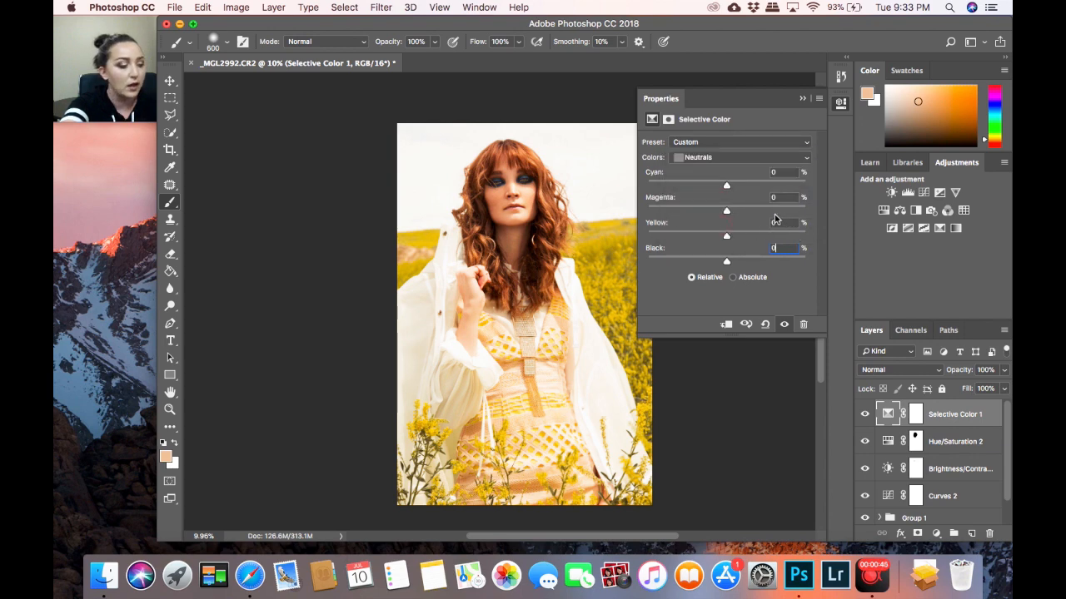
pyautogui.click(786, 172)
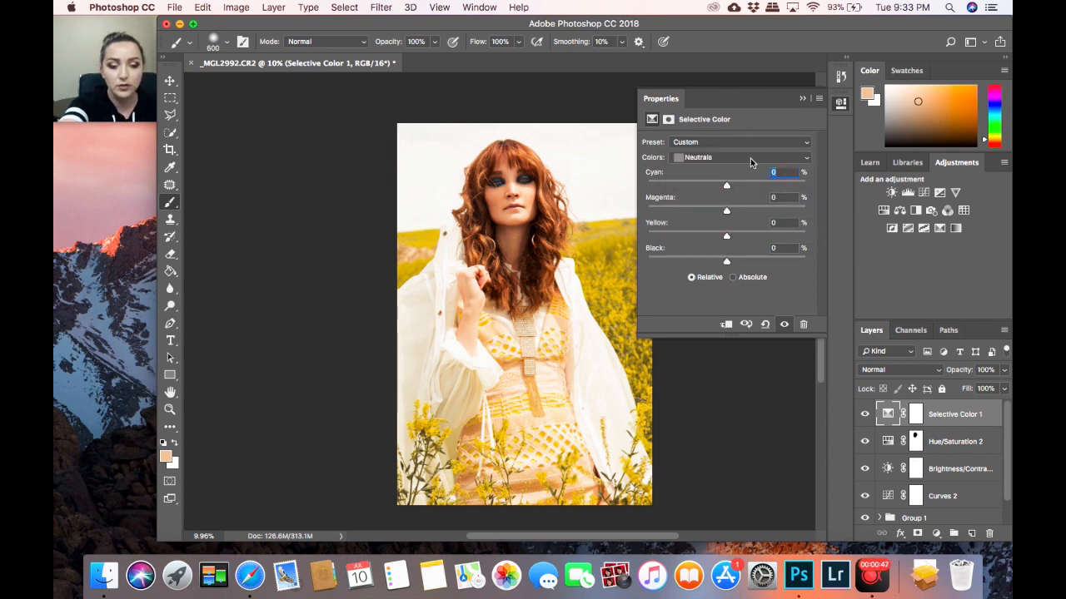
pyautogui.write('-1')
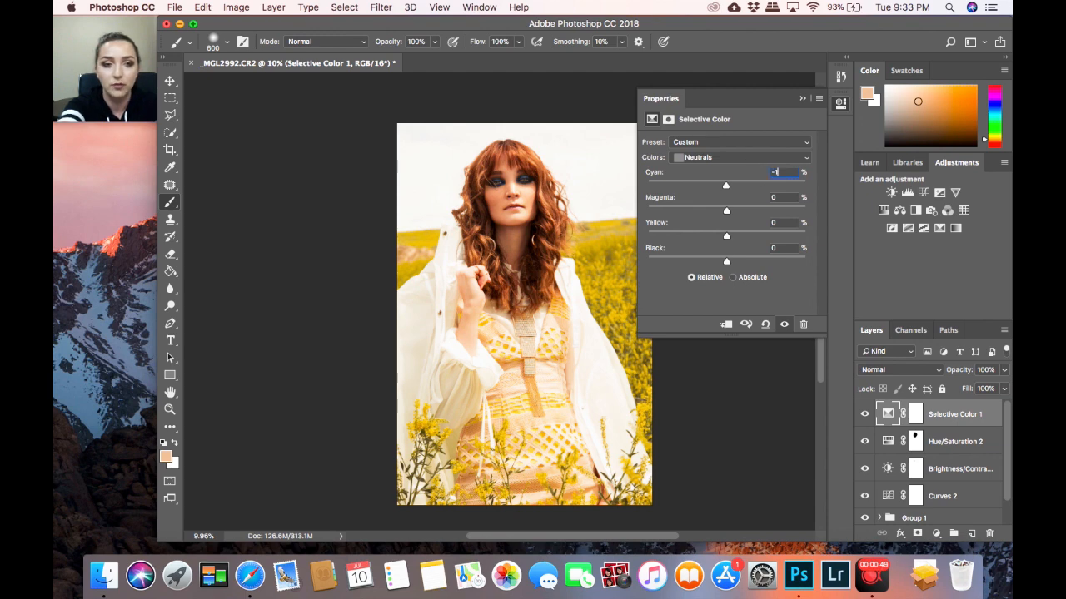
pyautogui.press('Tab')
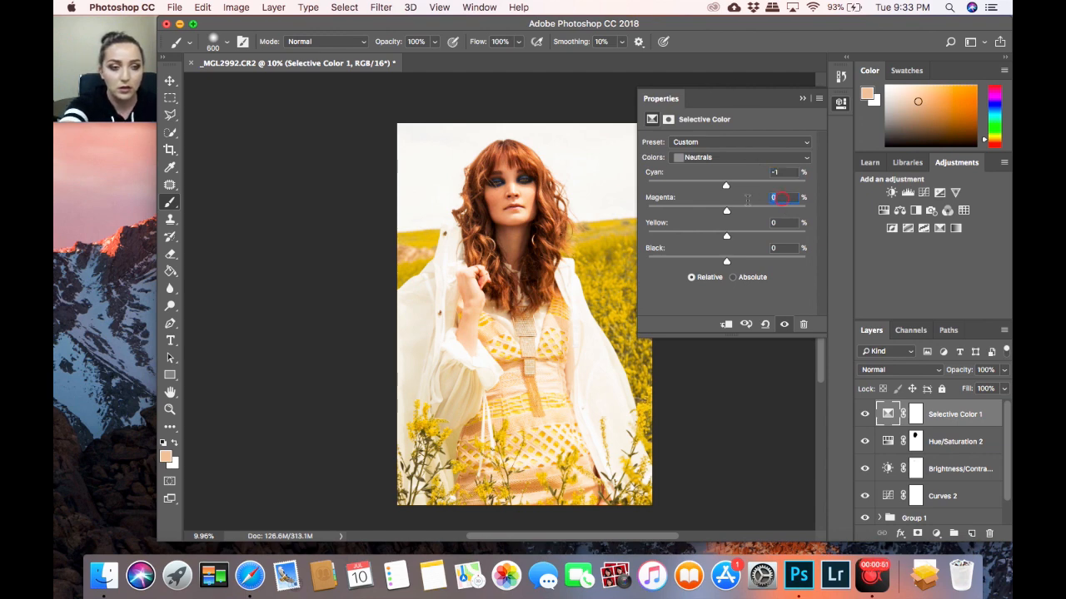
pyautogui.write('-')
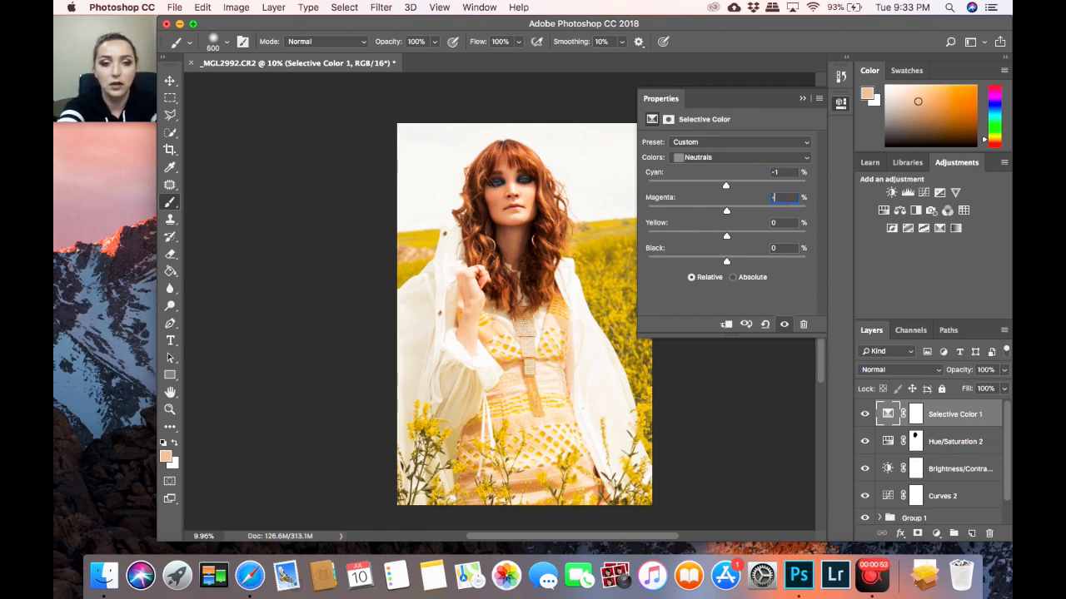
pyautogui.write('1')
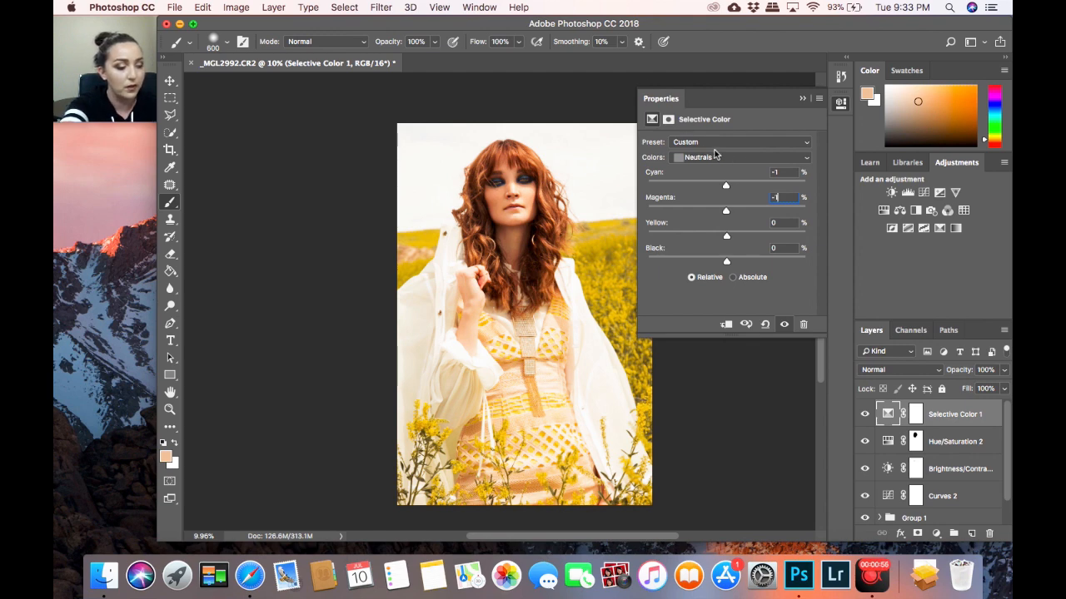
pyautogui.press('Tab')
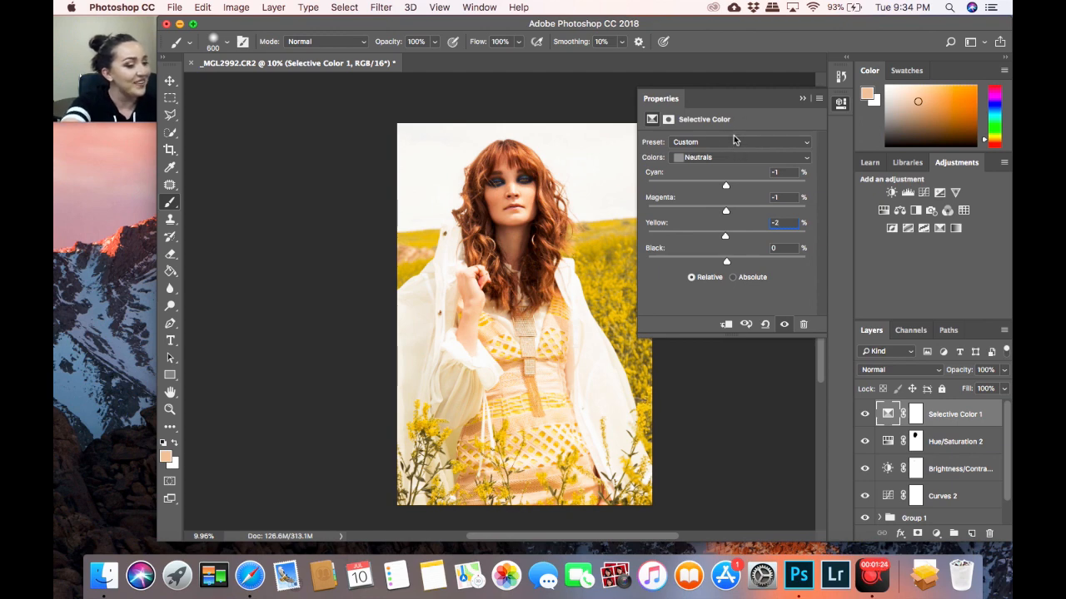
pyautogui.click(802, 98)
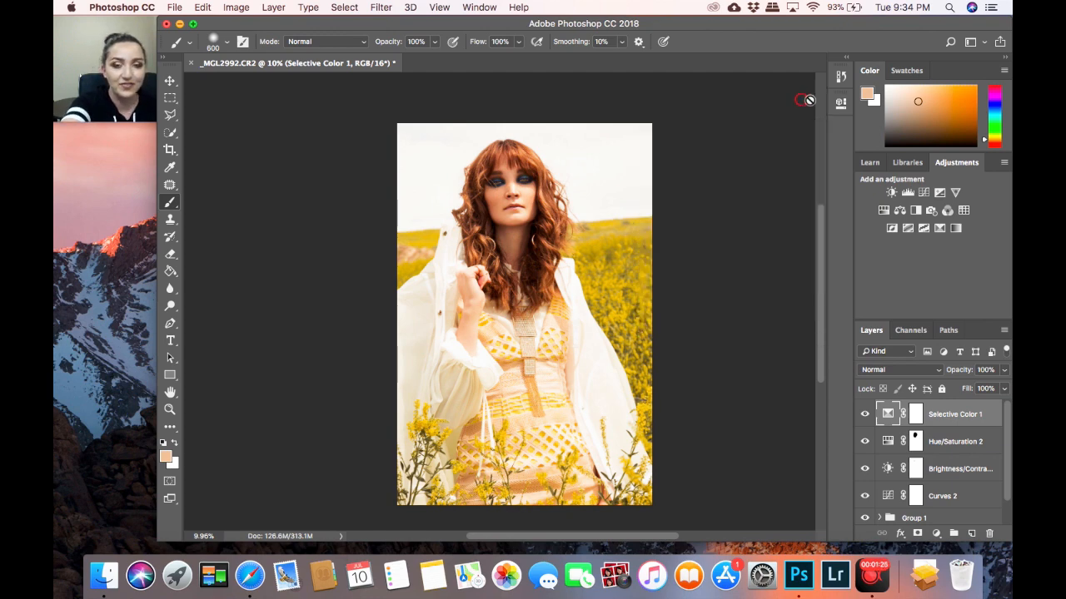
# Compare the image with and without the Selective Color 1 adjustment
pyautogui.click(864, 414)
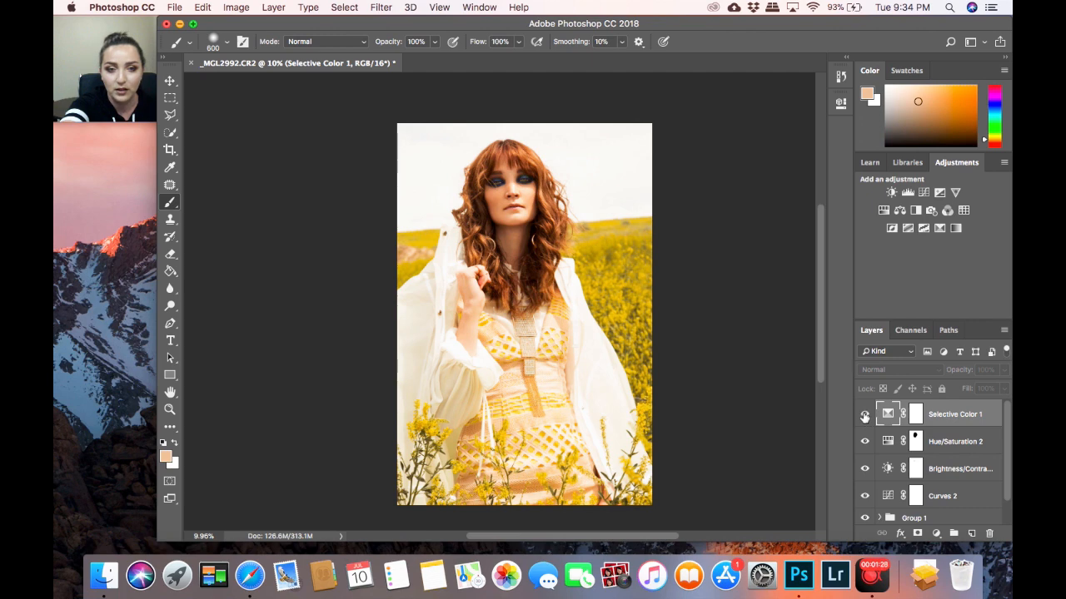
pyautogui.click(864, 415)
pyautogui.click(863, 415)
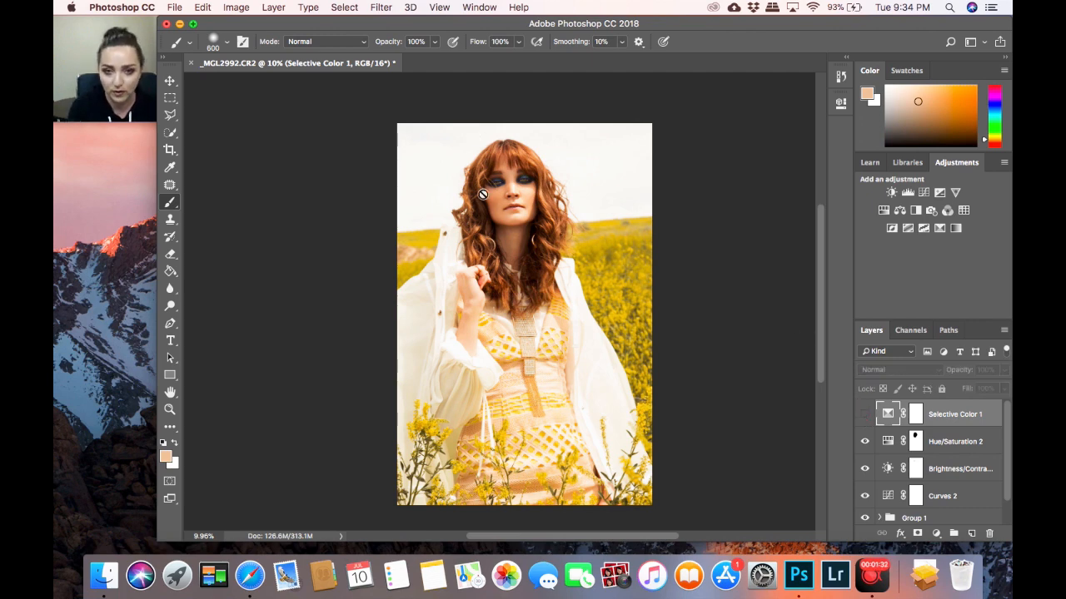
pyautogui.click(864, 414)
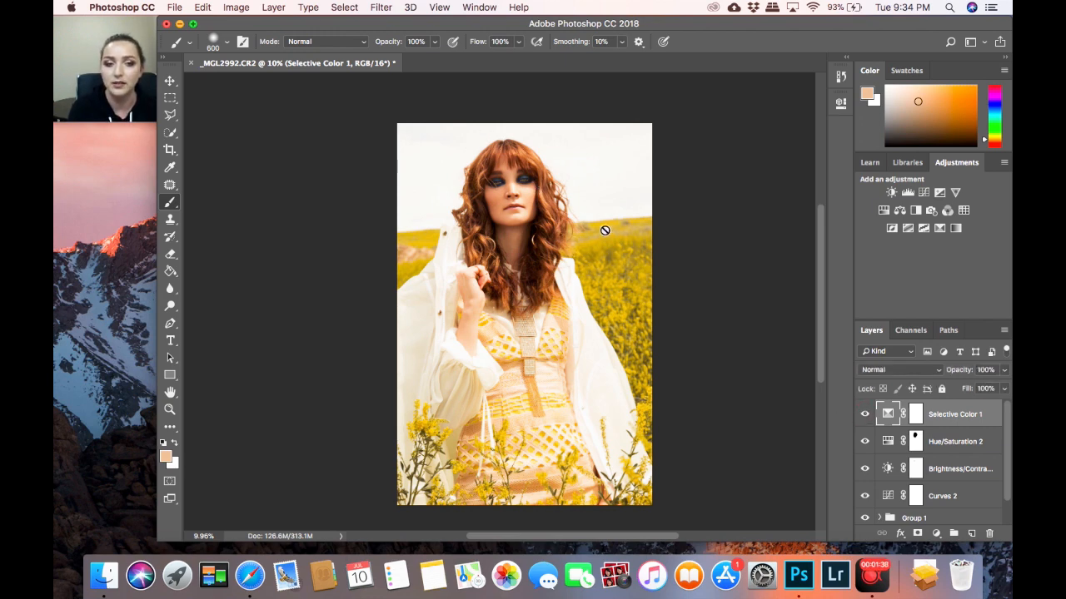
pyautogui.click(864, 415)
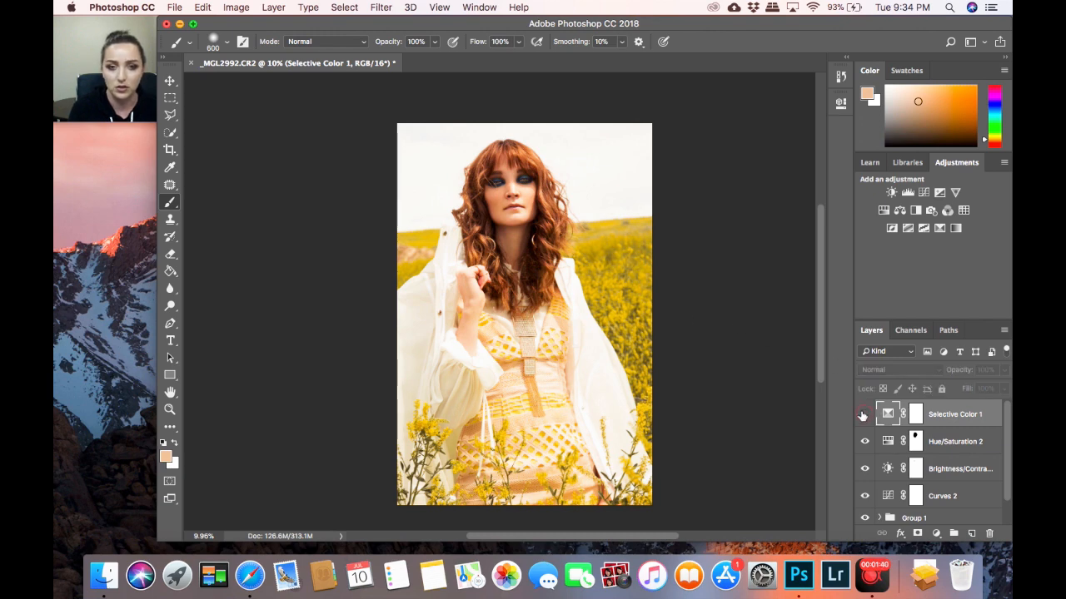
pyautogui.click(865, 415)
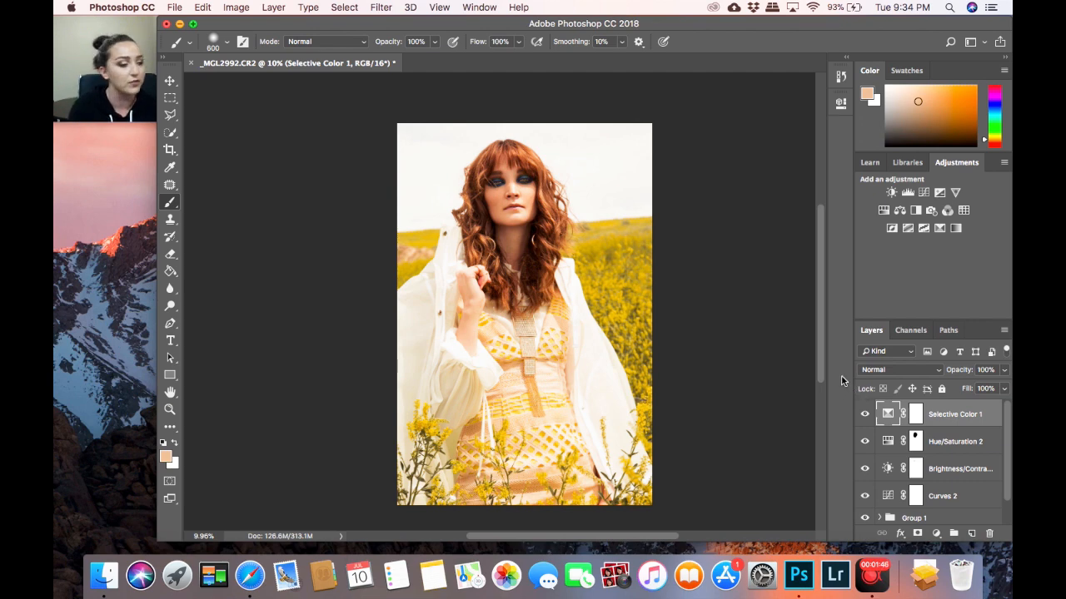
# Add a second Selective Color layer and set its Blacks to cyan 2 and yellow -5 percent
pyautogui.click(938, 536)
pyautogui.click(939, 508)
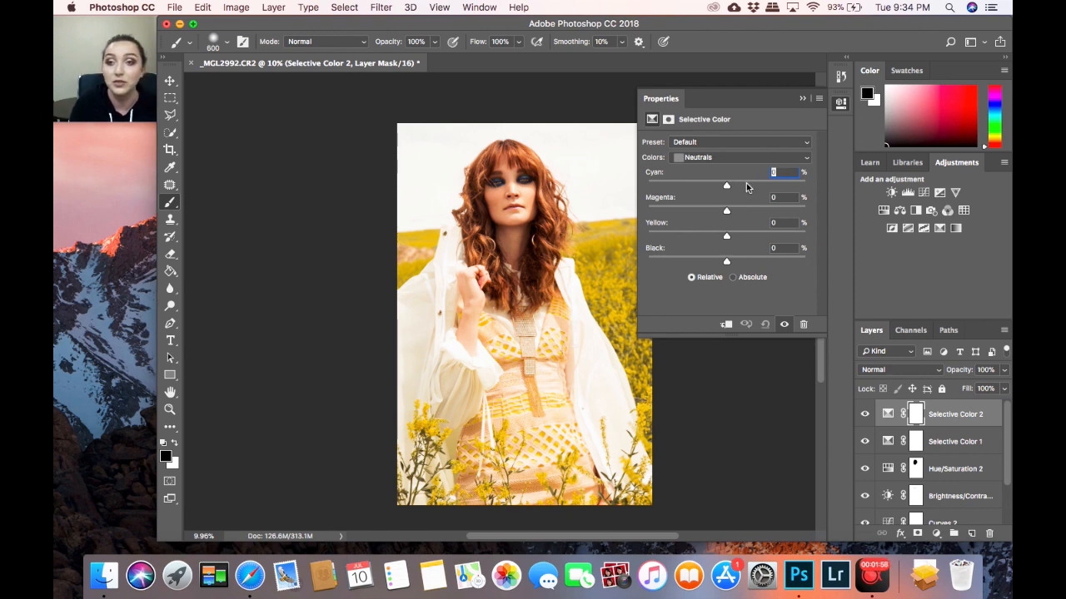
pyautogui.click(722, 157)
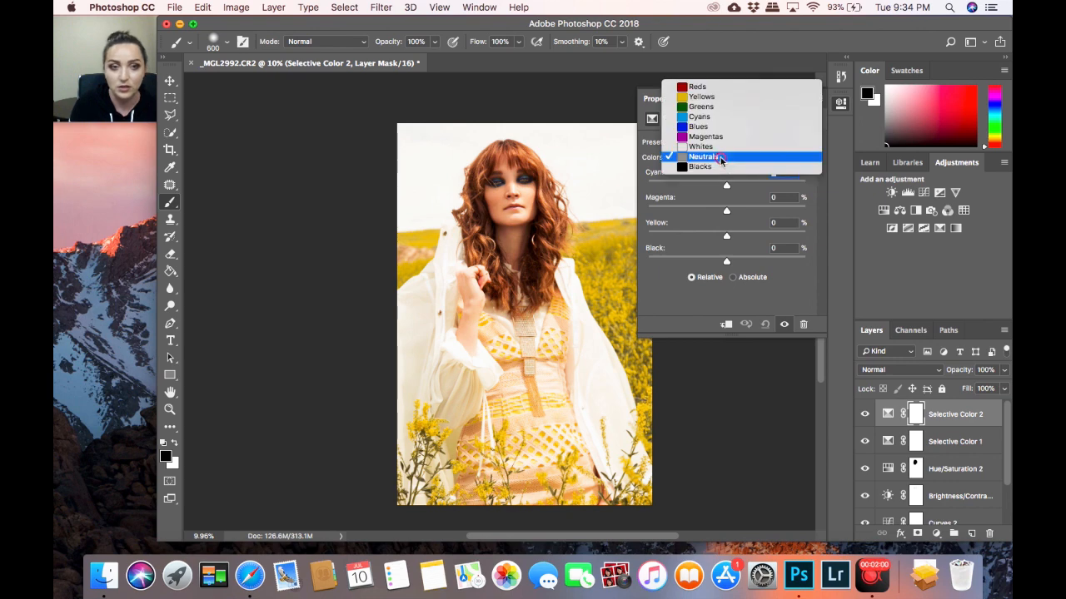
pyautogui.click(713, 166)
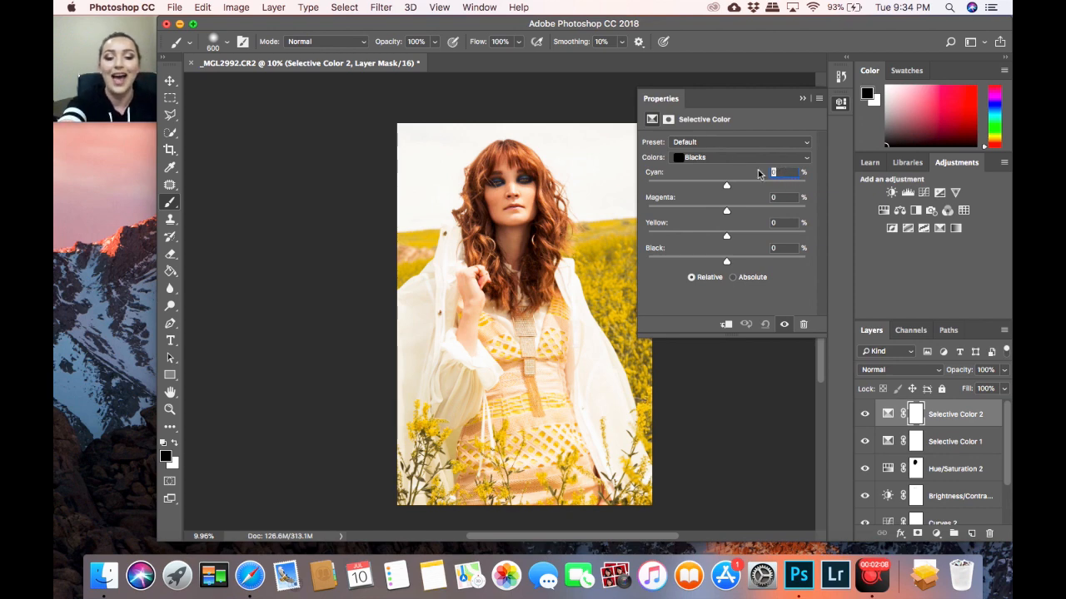
pyautogui.press('2')
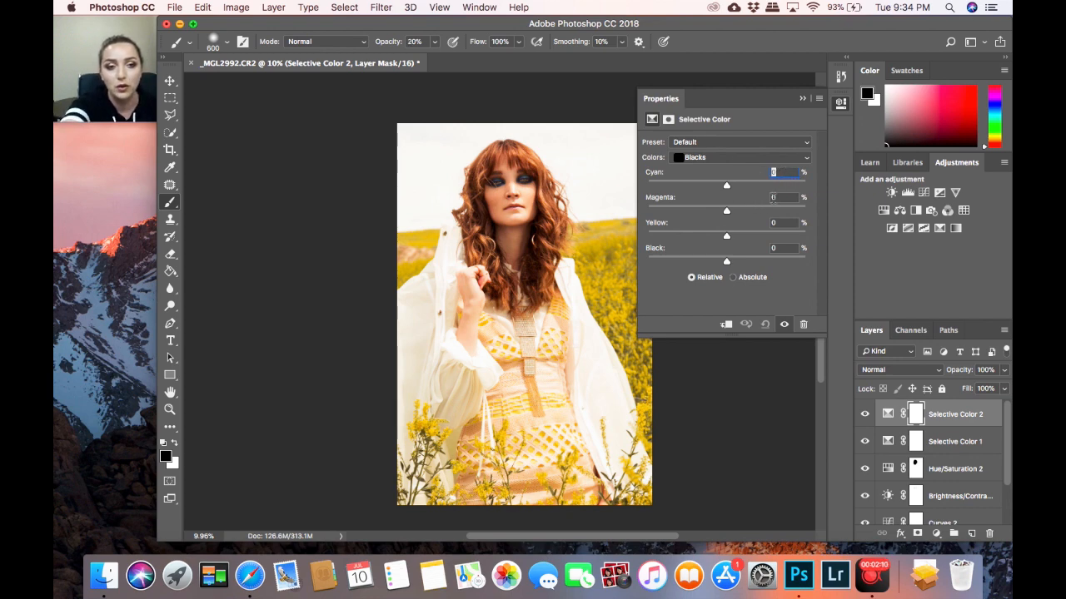
pyautogui.click(781, 172)
pyautogui.write('2')
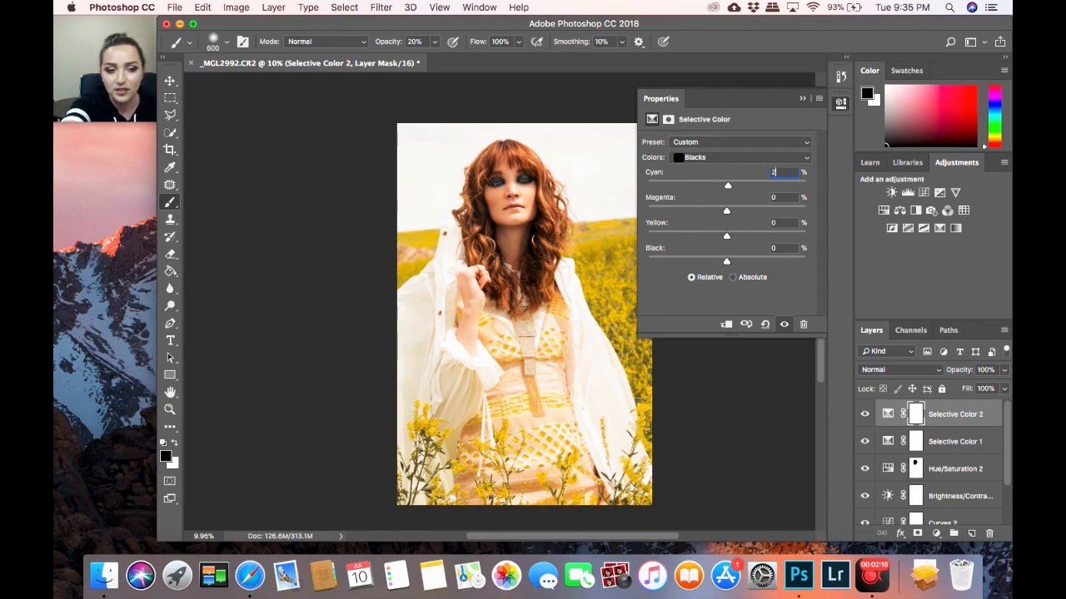
pyautogui.click(864, 414)
pyautogui.click(864, 413)
pyautogui.click(864, 414)
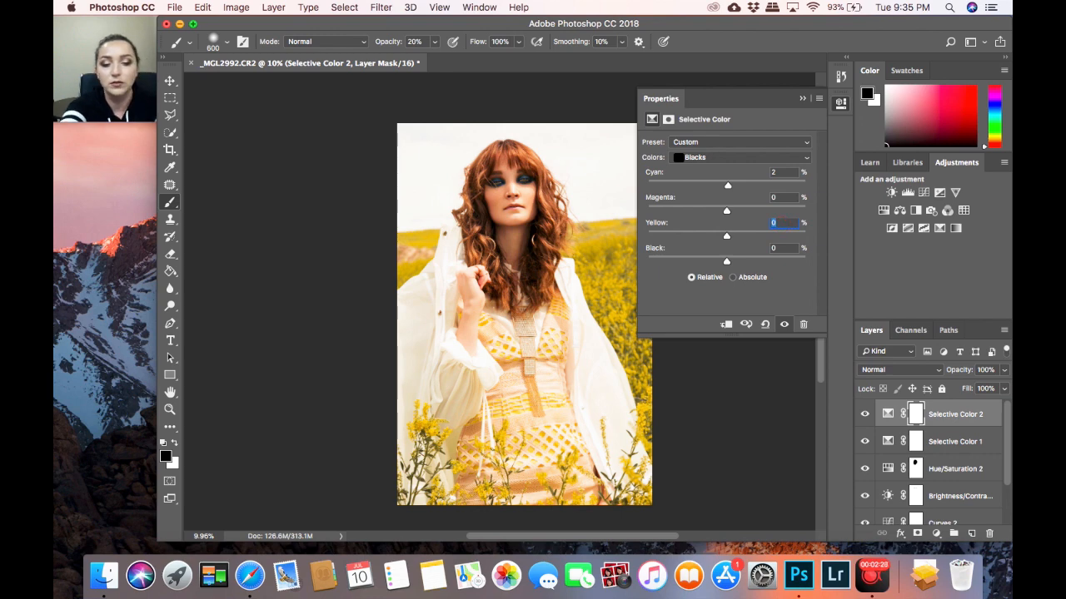
pyautogui.write('5')
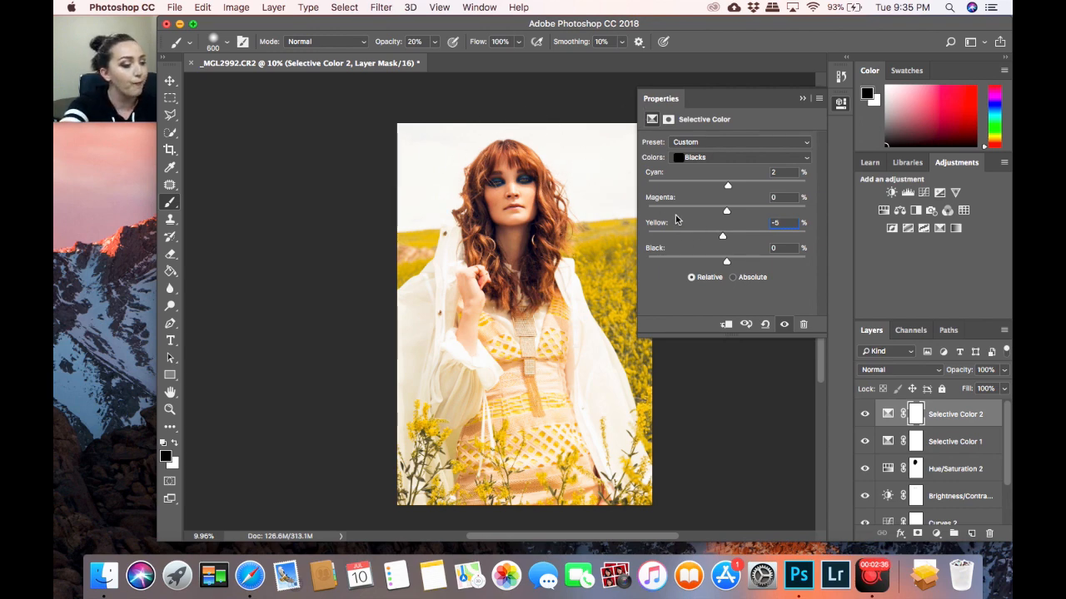
# Set the Selective Color 2 layer's Reds to cyan -16, magenta -5 and yellow -4 percent
pyautogui.click(716, 158)
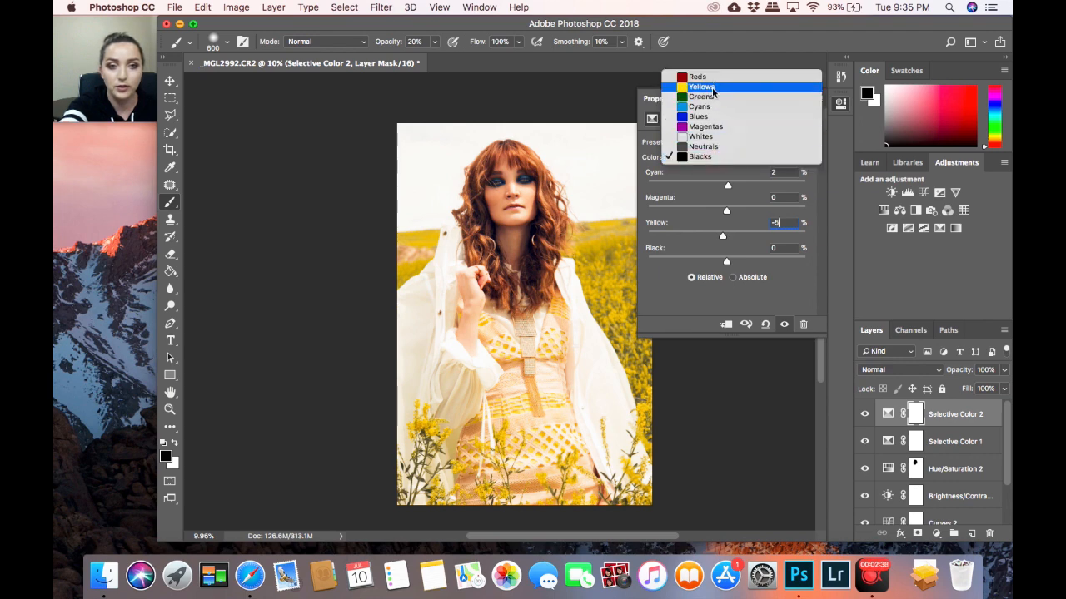
pyautogui.click(706, 79)
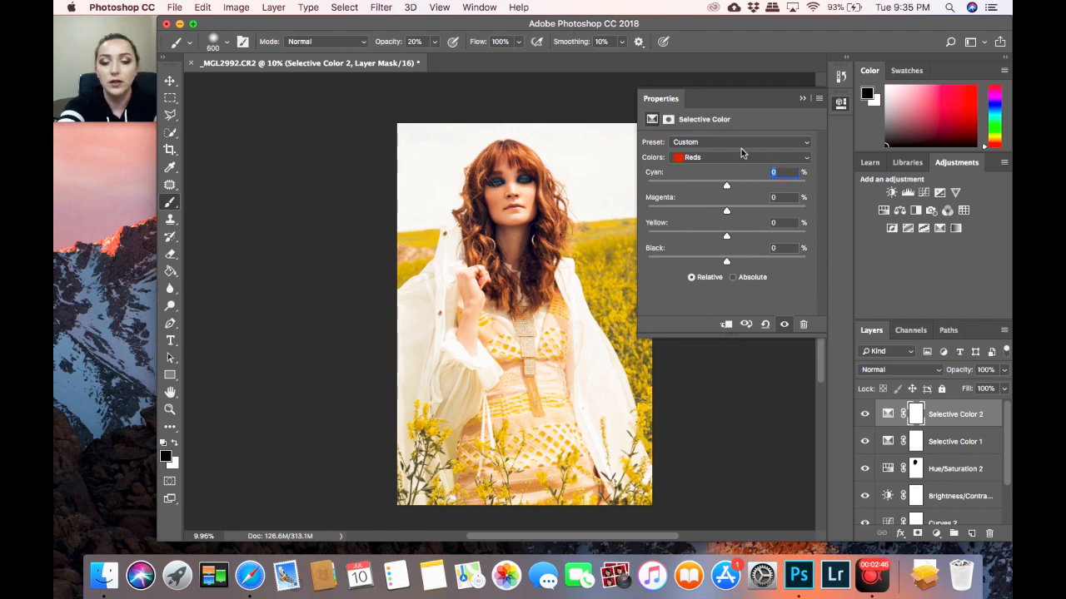
pyautogui.write('10')
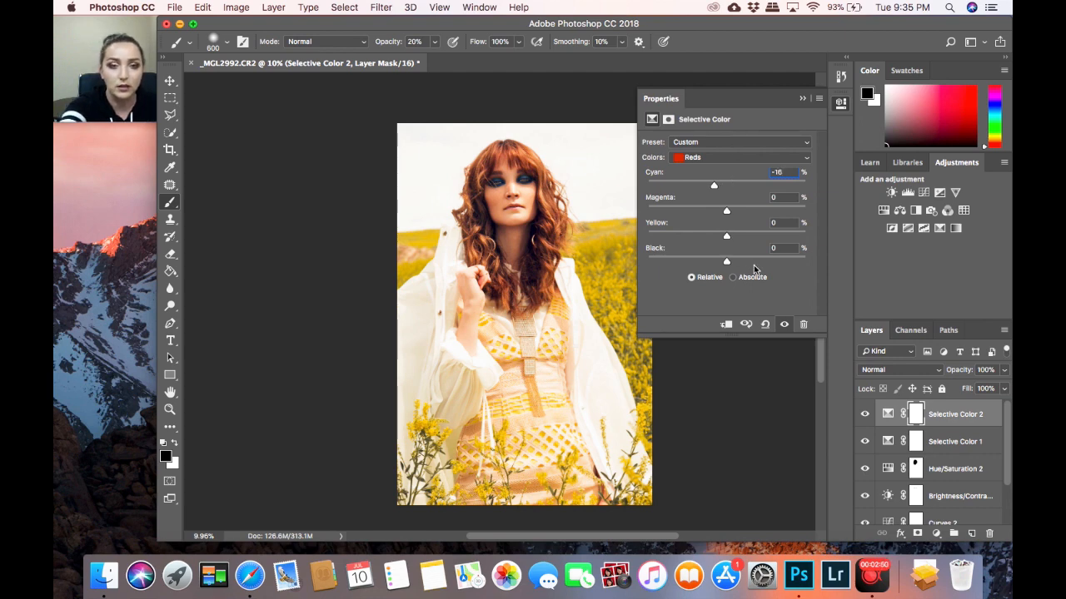
pyautogui.press('Tab')
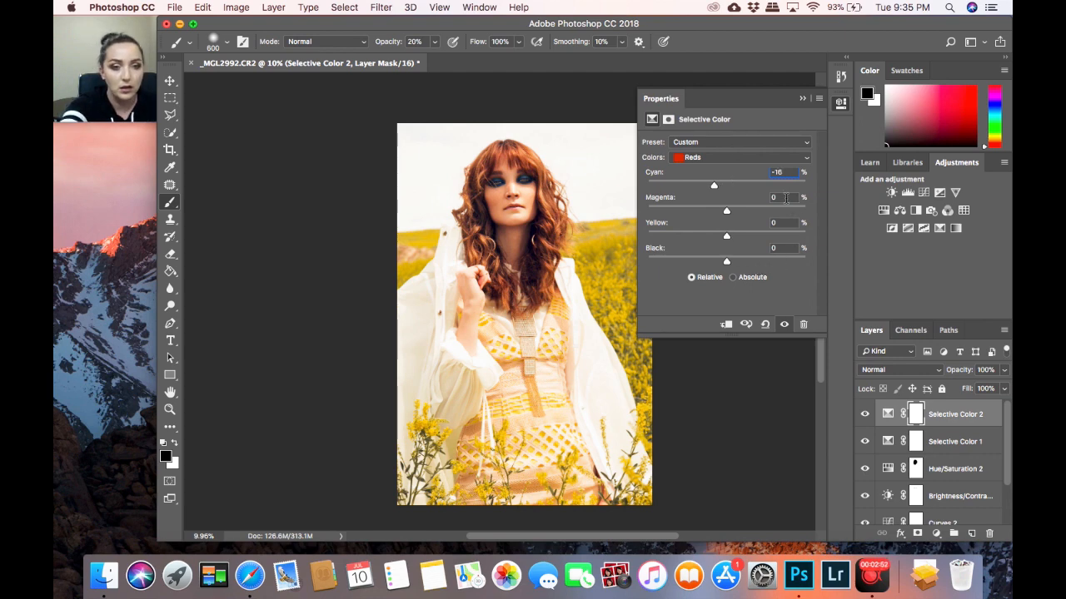
pyautogui.write('-')
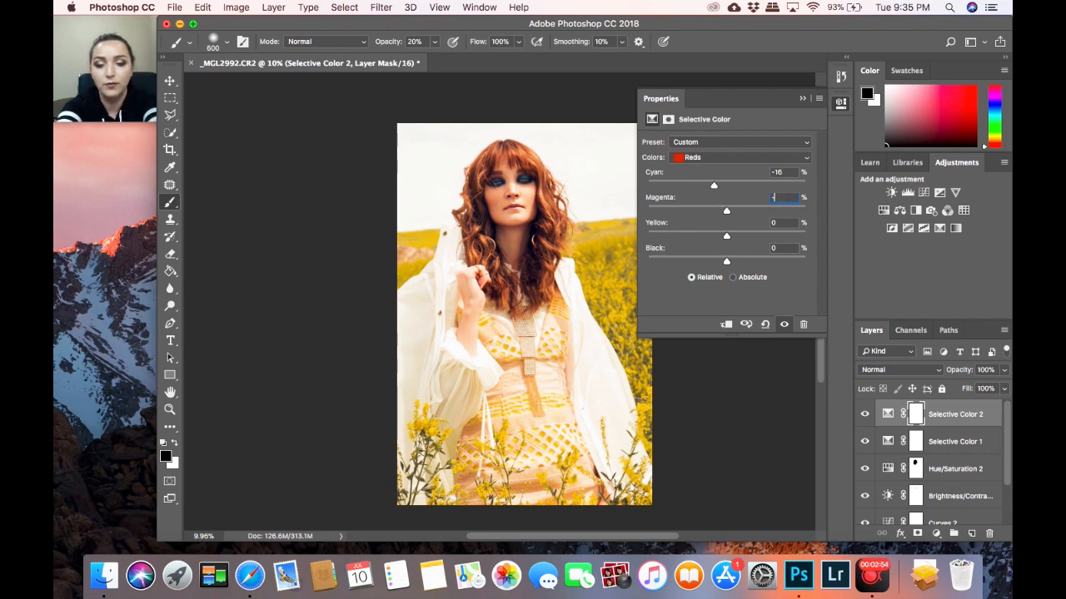
pyautogui.write('5')
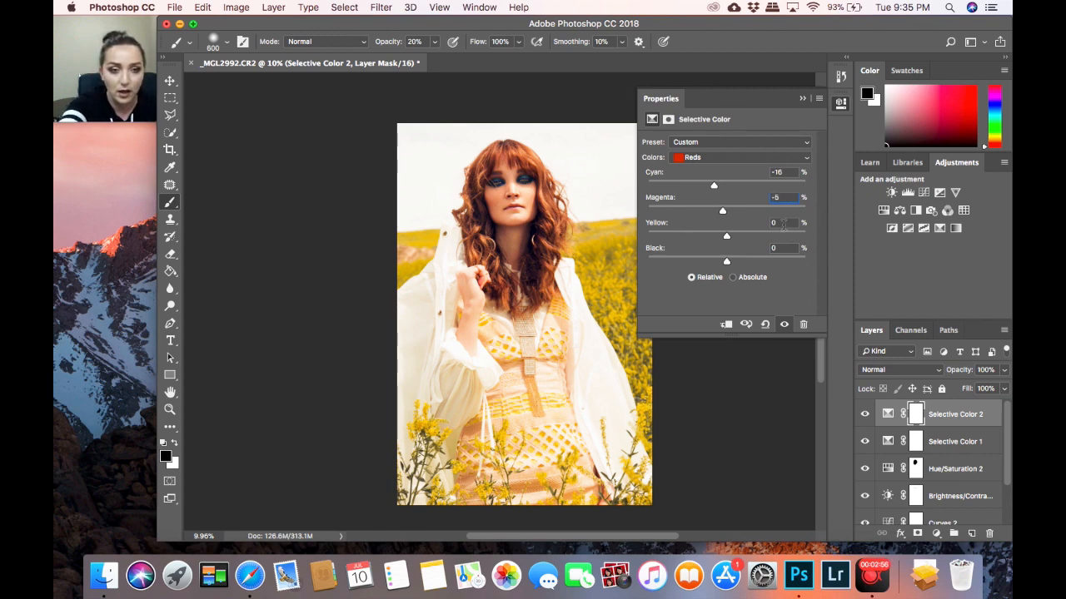
pyautogui.press('Tab')
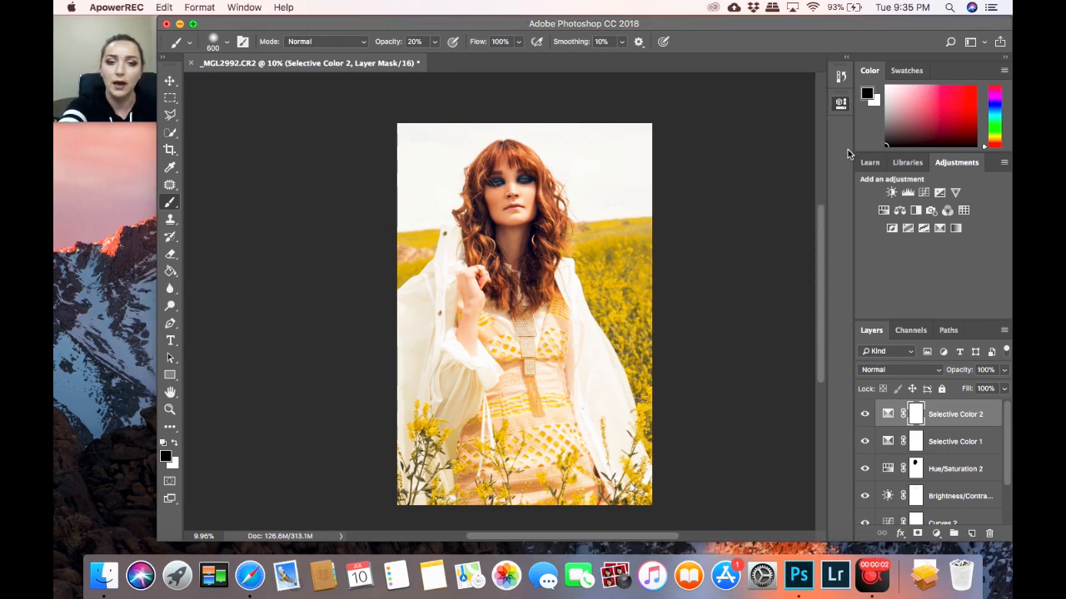
# Collapse the adjustment's properties and compare the whole image and the face with and without Selective Color 2
pyautogui.click(865, 419)
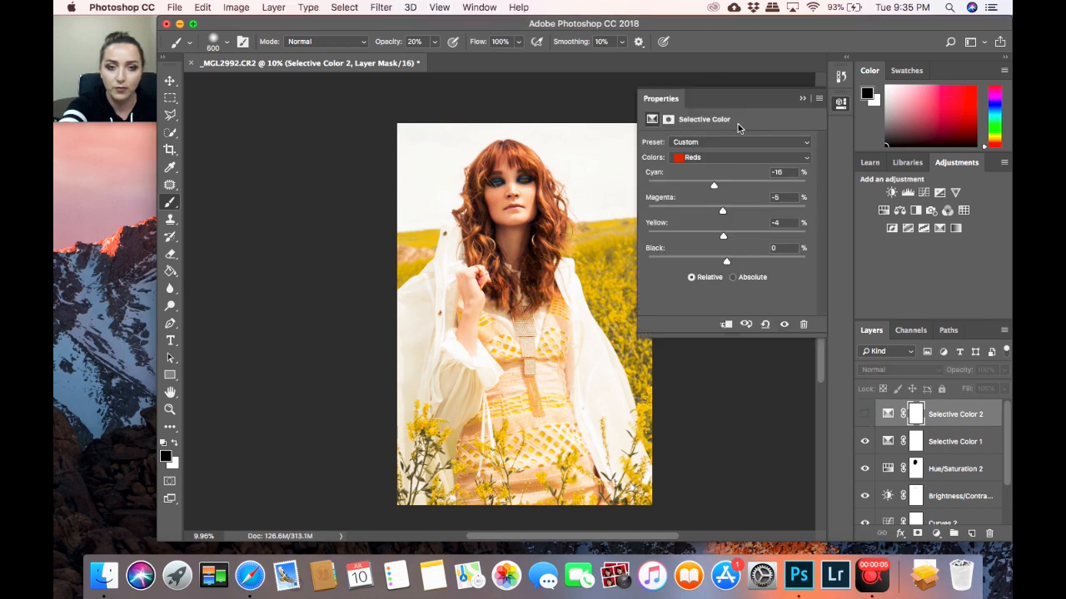
pyautogui.click(801, 99)
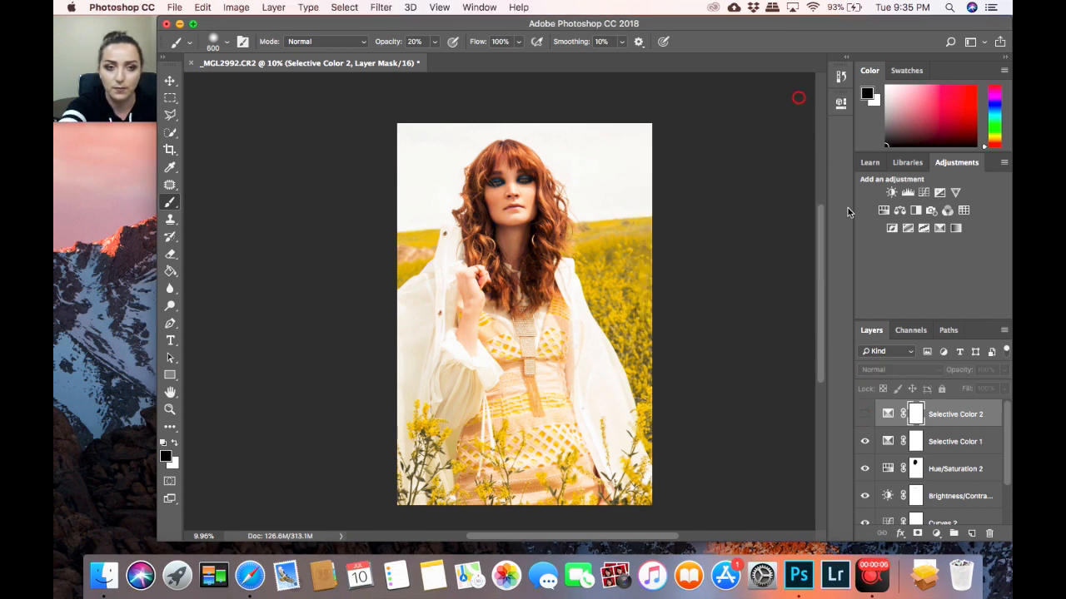
pyautogui.click(865, 414)
pyautogui.press('z')
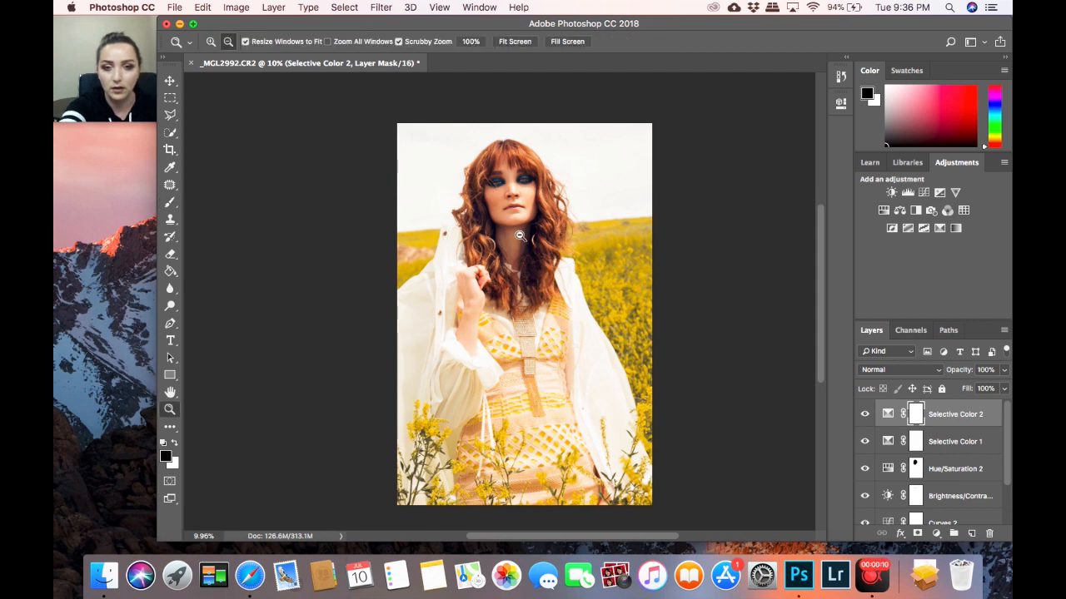
pyautogui.moveTo(520, 238); pyautogui.dragTo(572, 259)
pyautogui.press('b')
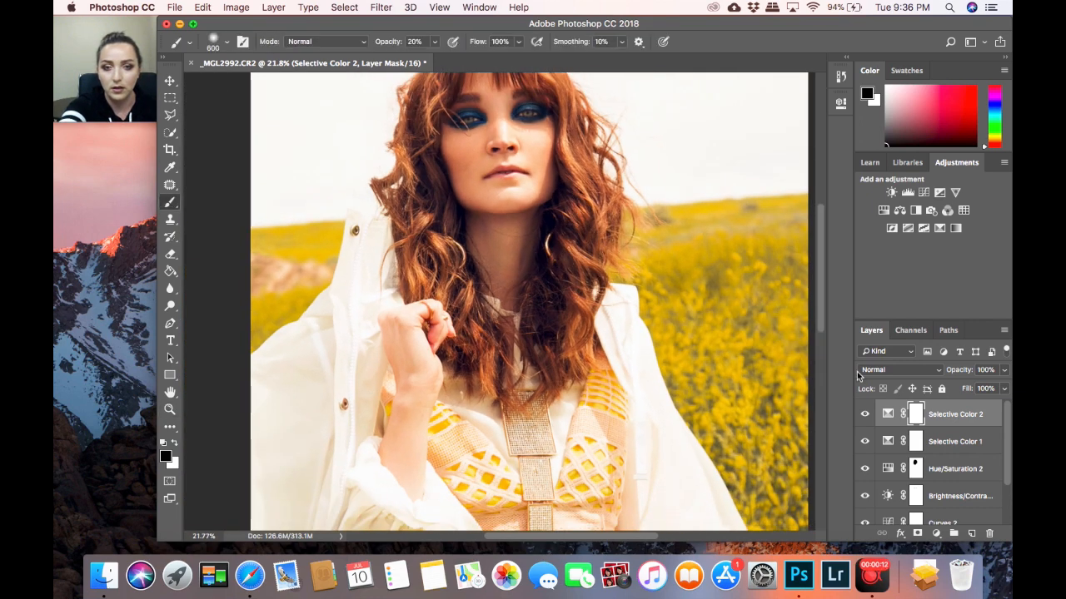
pyautogui.click(865, 415)
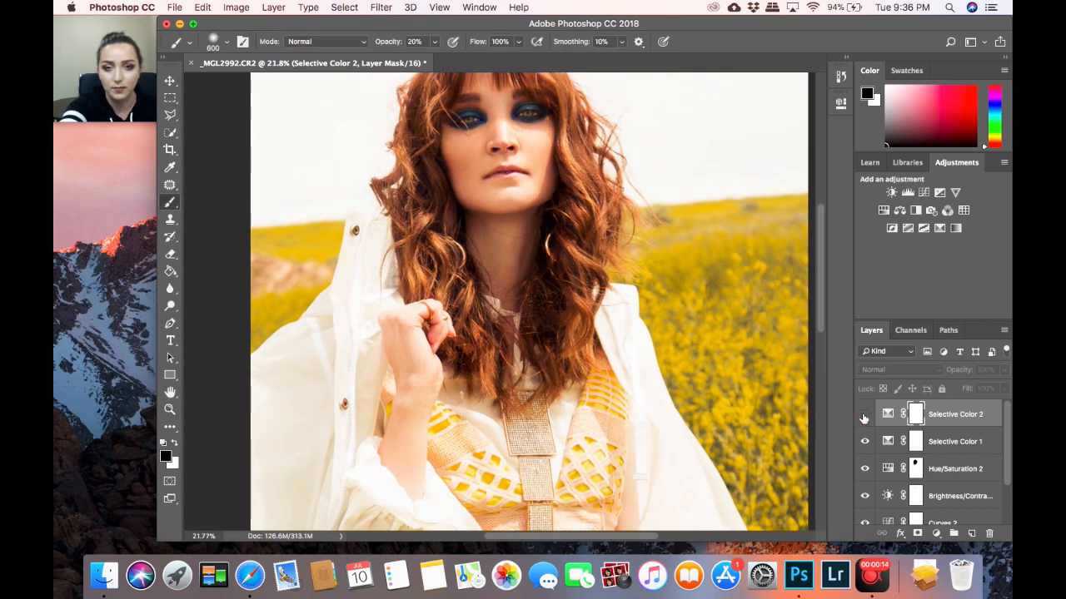
pyautogui.click(864, 415)
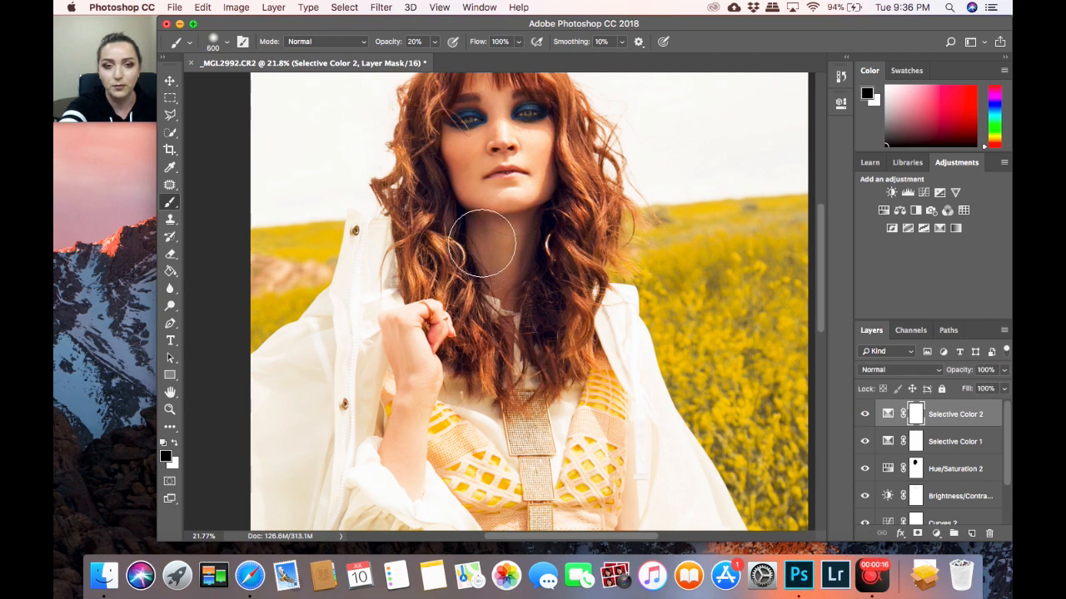
pyautogui.press('z')
pyautogui.moveTo(639, 267)
pyautogui.mouseDown()
pyautogui.moveTo(578, 288)
pyautogui.moveTo(634, 309)
pyautogui.mouseUp()
pyautogui.press('b')
pyautogui.press('z')
pyautogui.press('b')
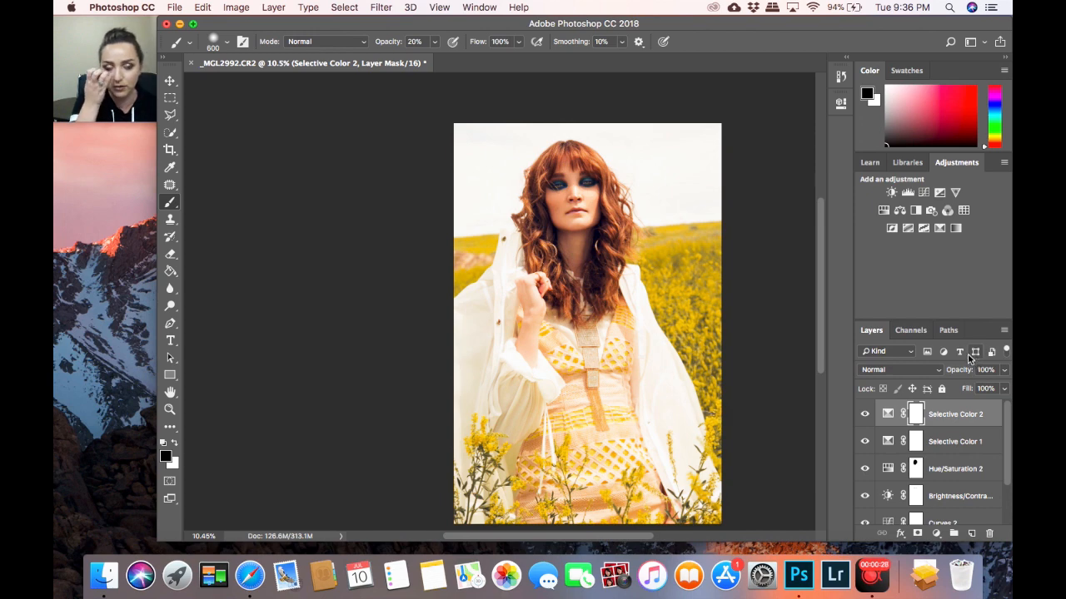
# Add a Curves layer, raise its highlights slightly with a second point anchoring the shadows, and compare the image with and without it
pyautogui.click(924, 193)
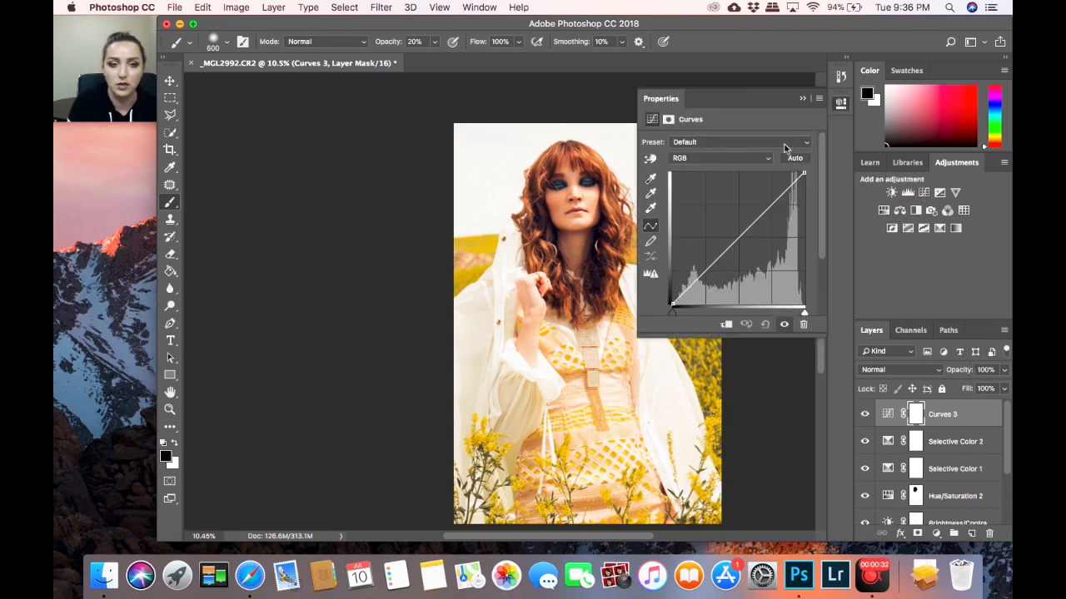
pyautogui.click(771, 203)
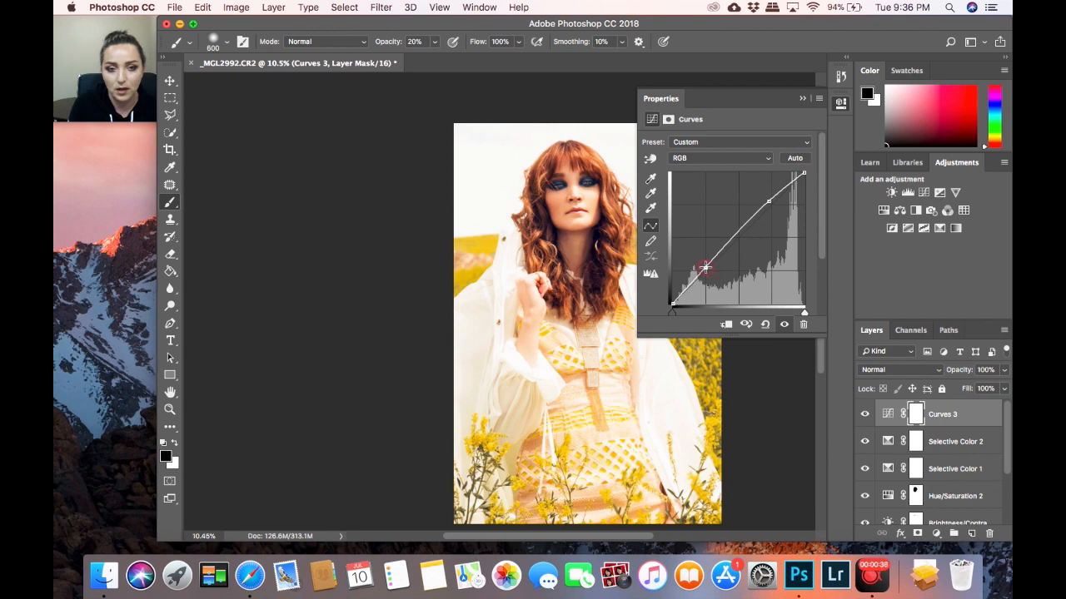
pyautogui.click(705, 267)
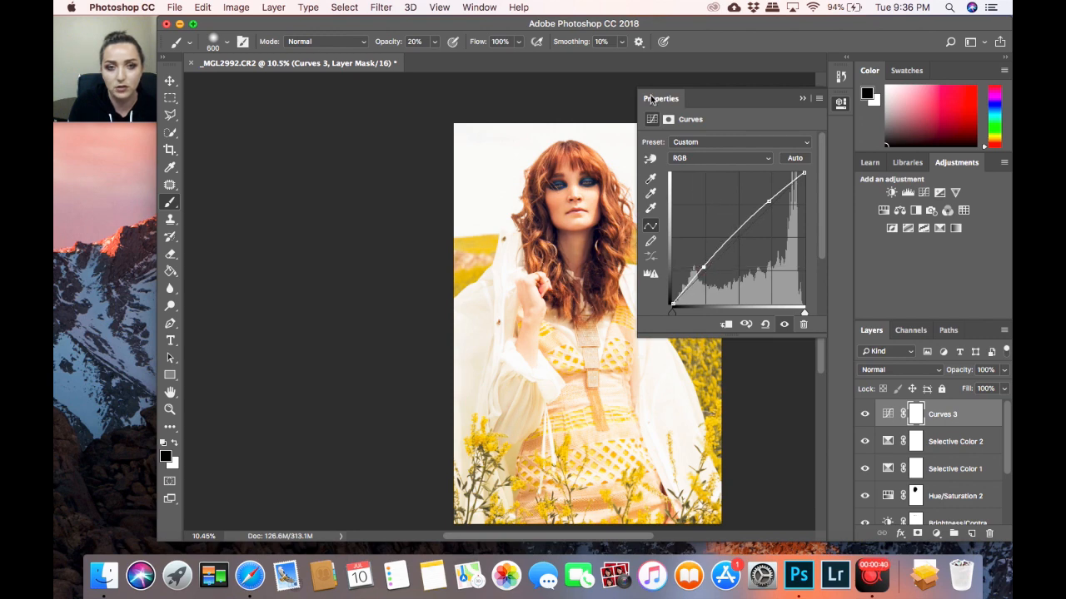
pyautogui.click(801, 99)
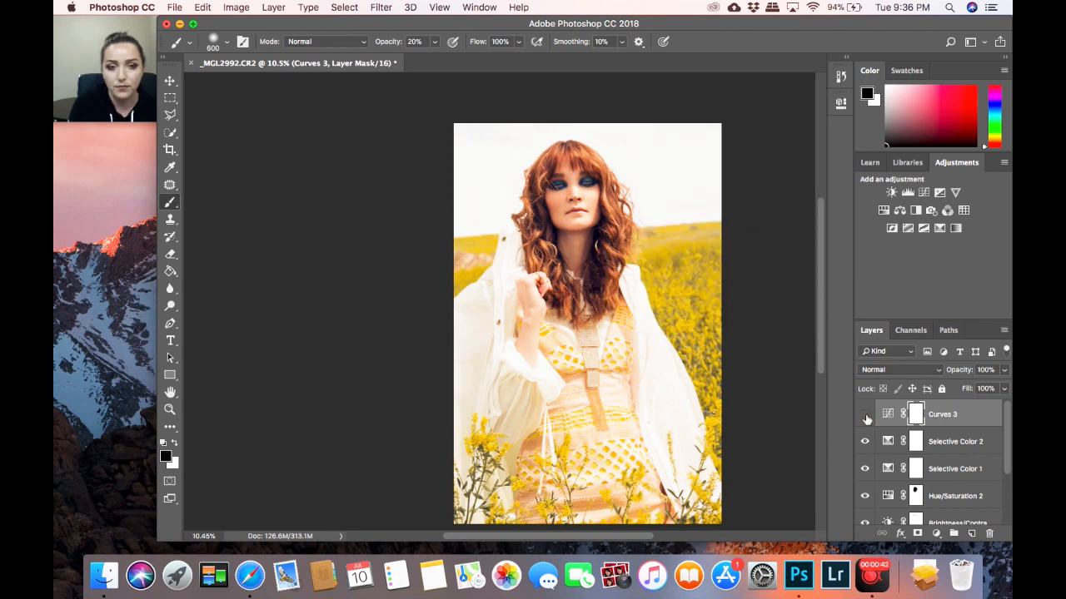
pyautogui.click(864, 414)
pyautogui.click(865, 414)
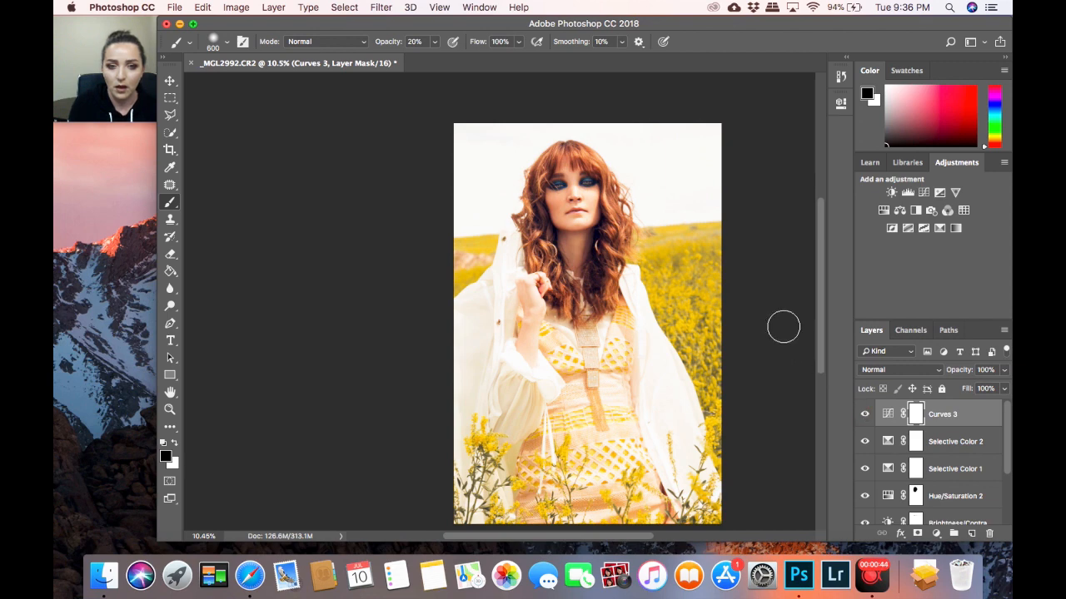
# In Curves 3's blending options, split the Underlying Layer's Blend If shadow slider to 0 / 255 and apply it
pyautogui.doubleClick(977, 418)
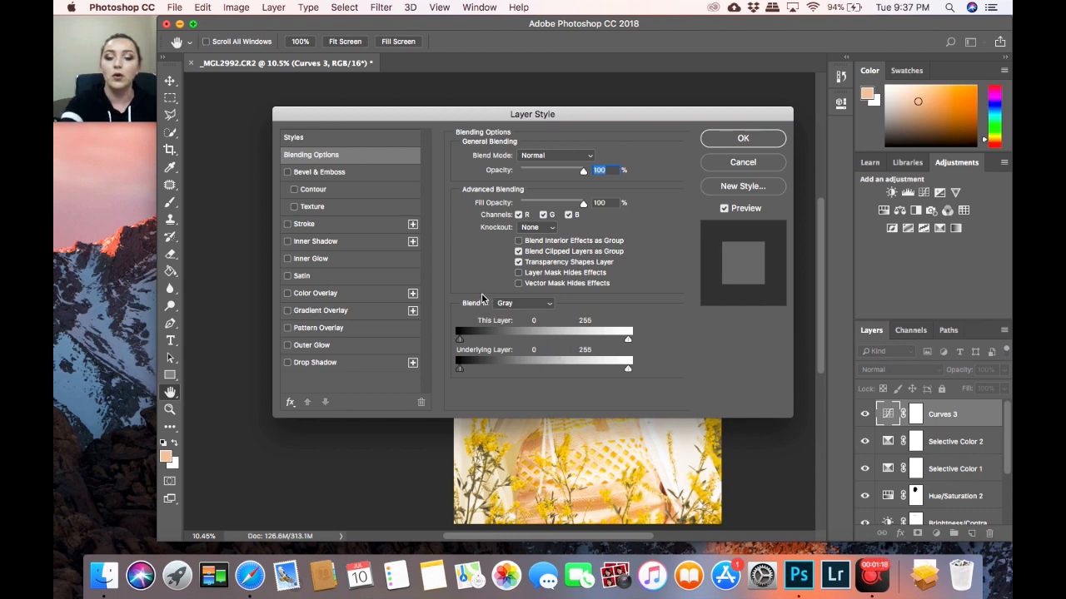
pyautogui.moveTo(536, 115); pyautogui.dragTo(230, 139)
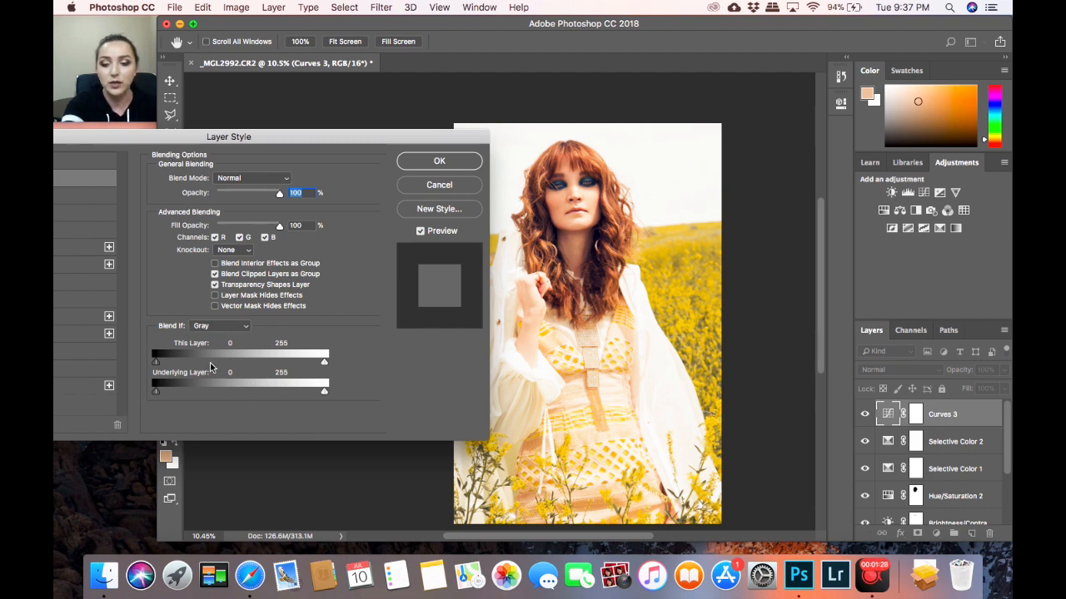
pyautogui.moveTo(155, 391)
pyautogui.mouseDown()
pyautogui.moveTo(202, 393)
pyautogui.moveTo(153, 408)
pyautogui.mouseUp()
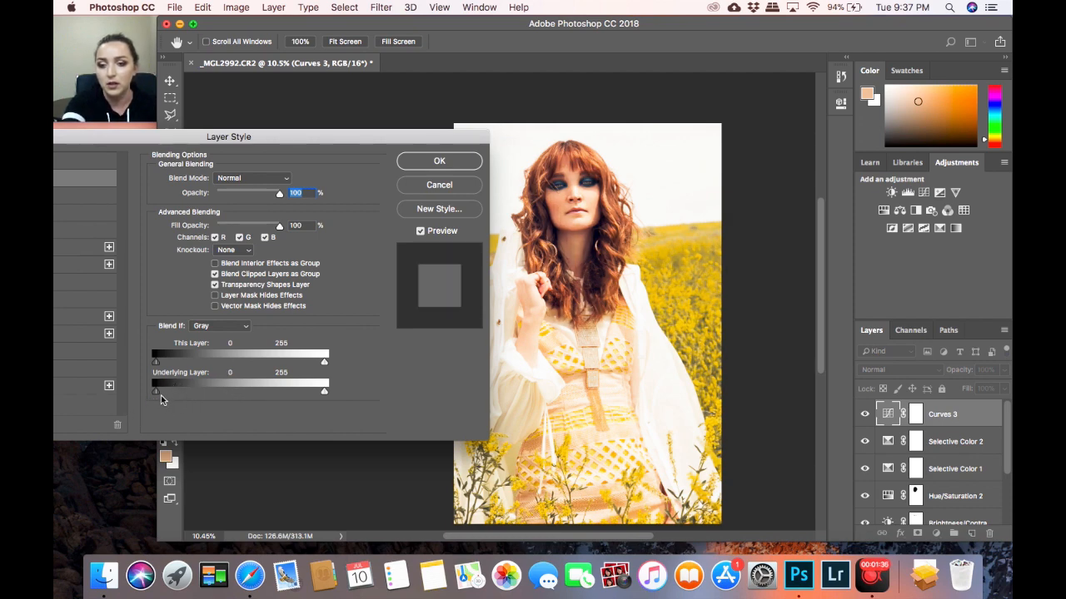
pyautogui.moveTo(161, 393); pyautogui.dragTo(169, 392)
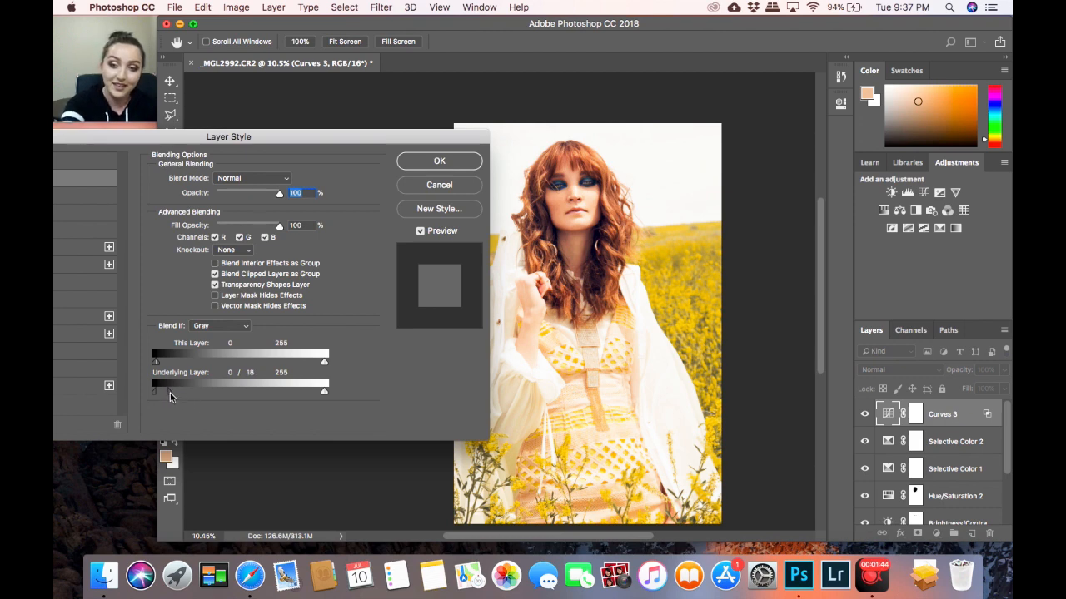
pyautogui.moveTo(169, 397); pyautogui.dragTo(394, 390)
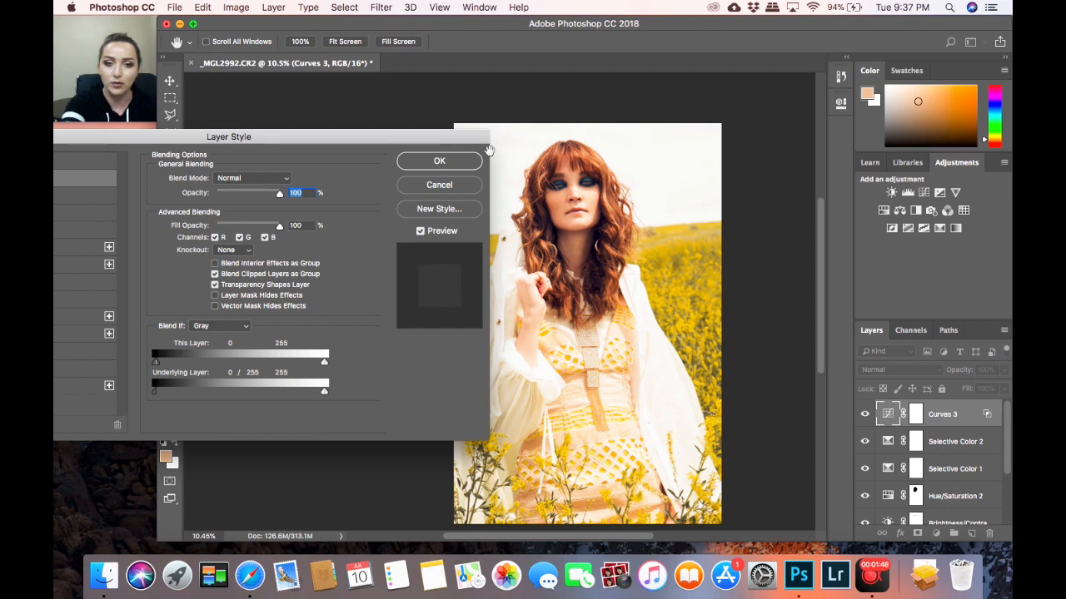
pyautogui.click(441, 161)
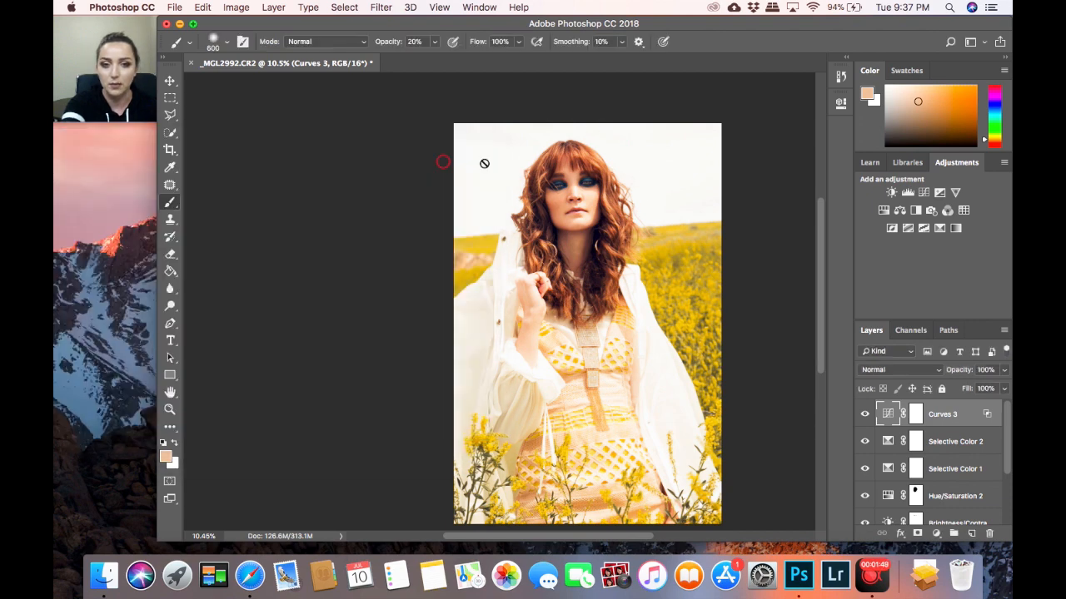
# Compare the whole image with and without the blended Curves 3 layer
pyautogui.click(865, 416)
pyautogui.click(865, 415)
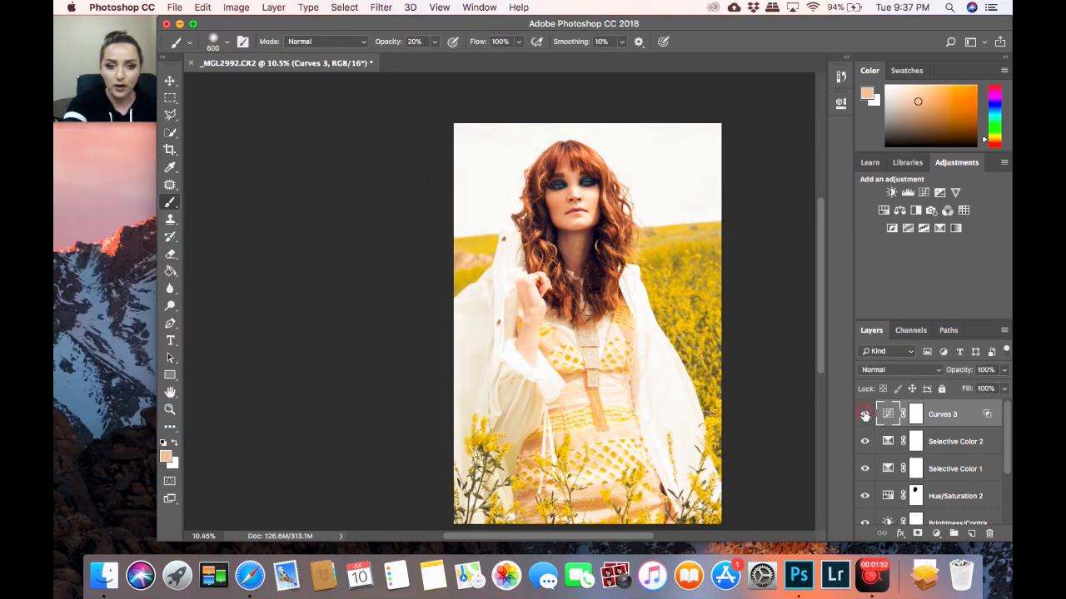
pyautogui.click(864, 415)
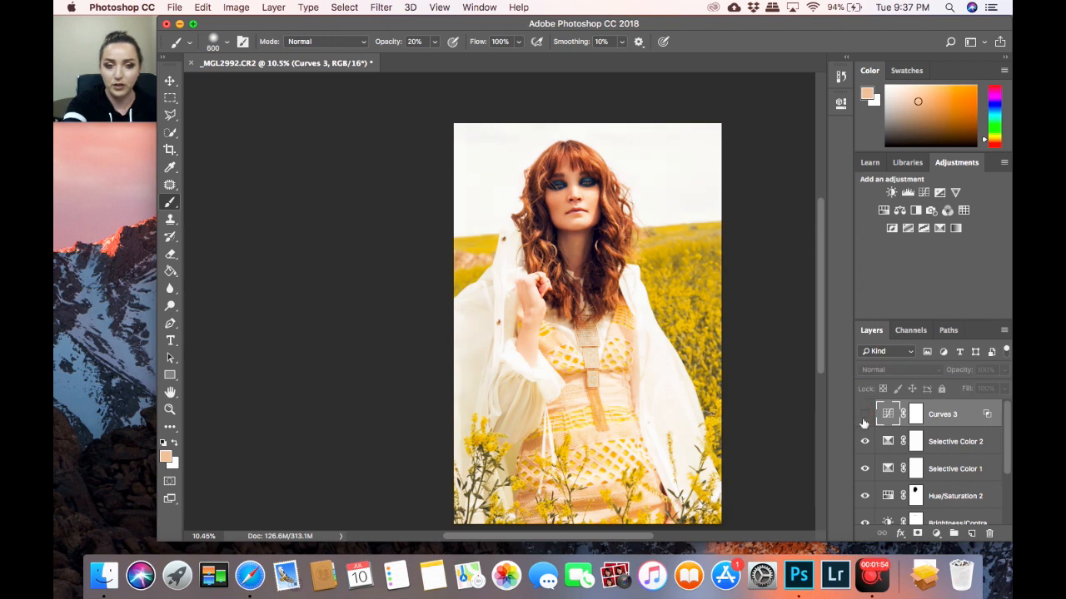
pyautogui.click(865, 415)
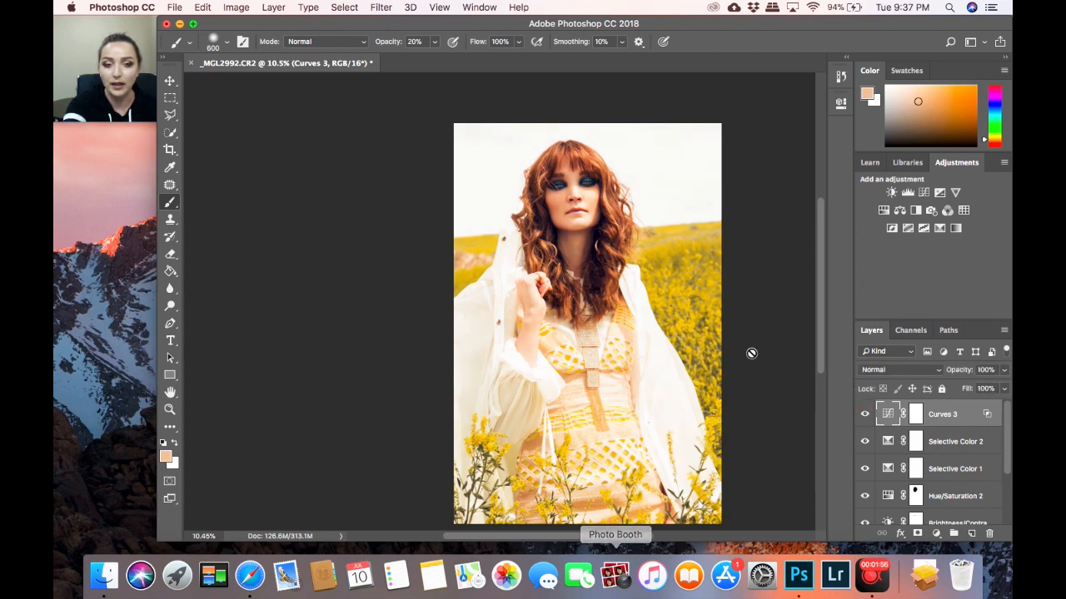
pyautogui.click(864, 414)
pyautogui.click(864, 415)
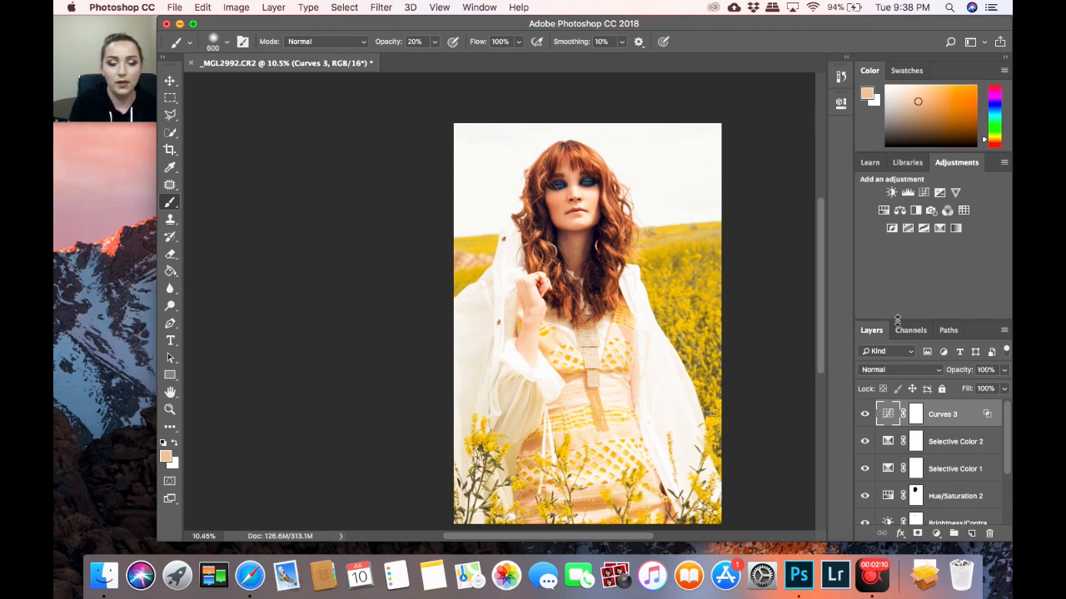
# Add a Brightness/Contrast layer above Curves 3, set its contrast to 20 and collapse its properties
pyautogui.click(891, 192)
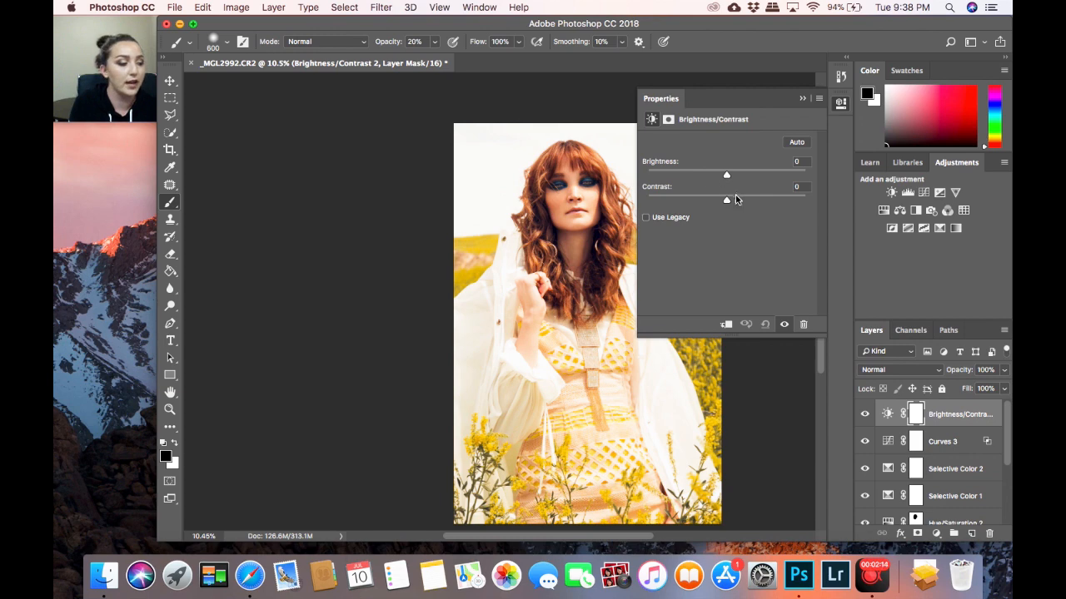
pyautogui.click(798, 188)
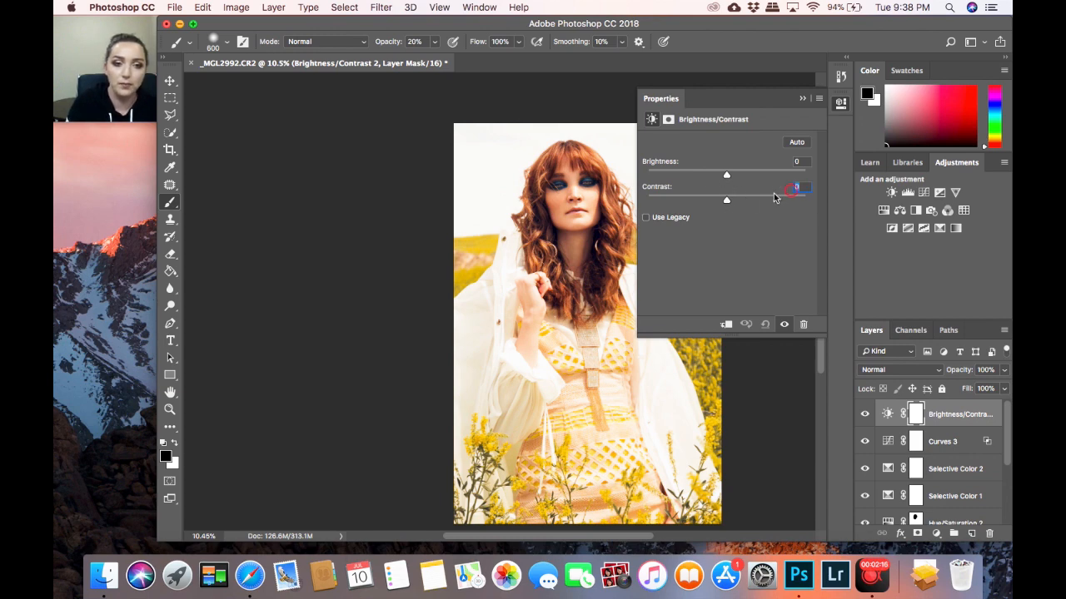
pyautogui.write('20')
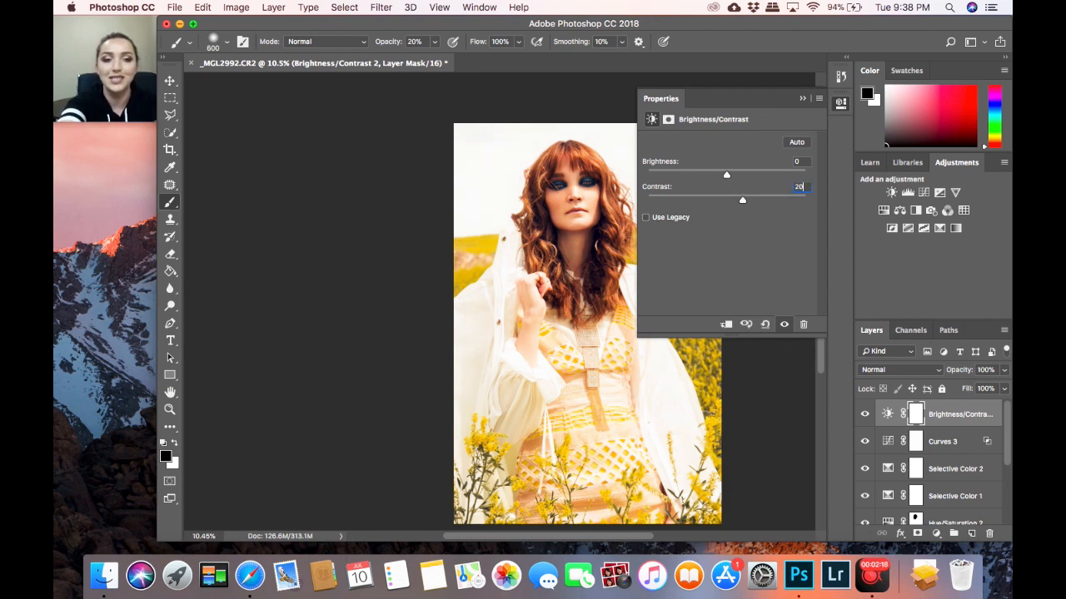
pyautogui.click(803, 98)
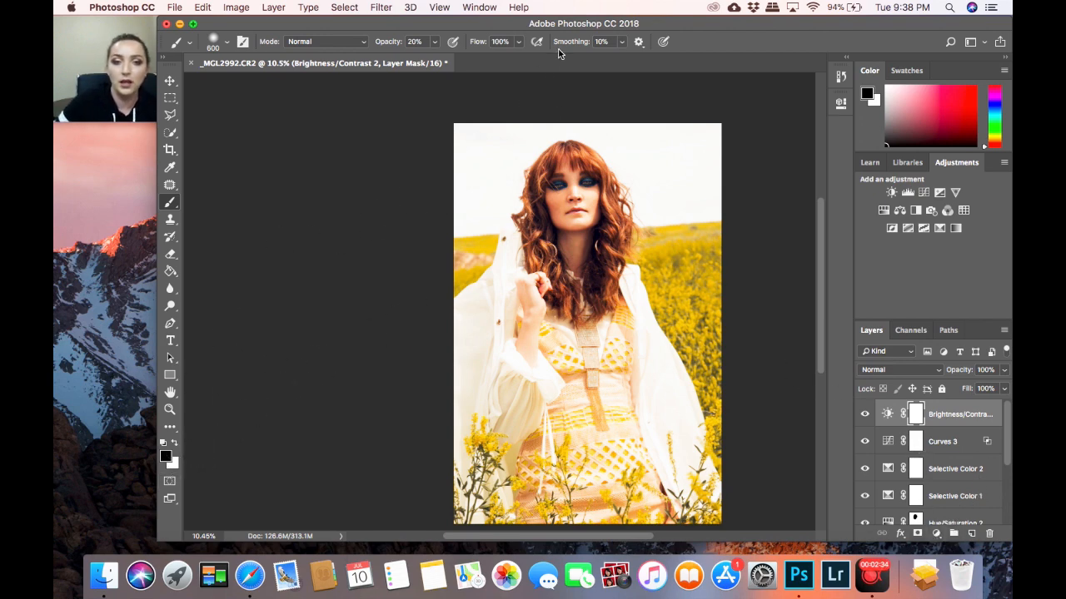
# Paint black over the face and hair on the Brightness/Contrast 2 mask, using a large soft brush and adjusting its size
pyautogui.press(']')
pyautogui.press(']')
pyautogui.press(']')
pyautogui.press(']')
pyautogui.press(']')
pyautogui.press(']')
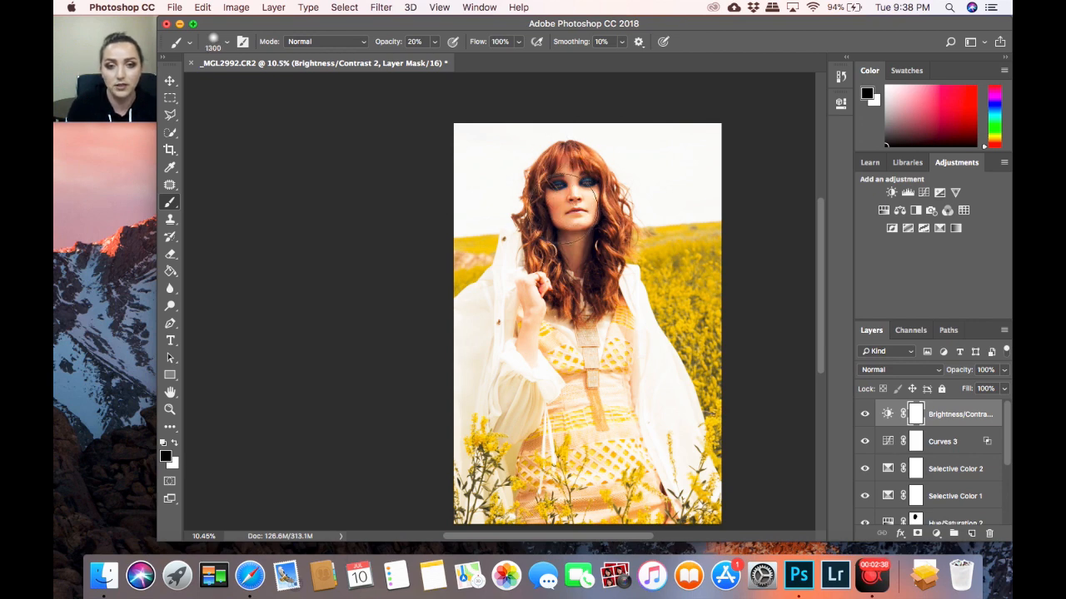
pyautogui.moveTo(581, 259)
pyautogui.mouseDown()
pyautogui.moveTo(599, 228)
pyautogui.moveTo(595, 174)
pyautogui.moveTo(594, 194)
pyautogui.mouseUp()
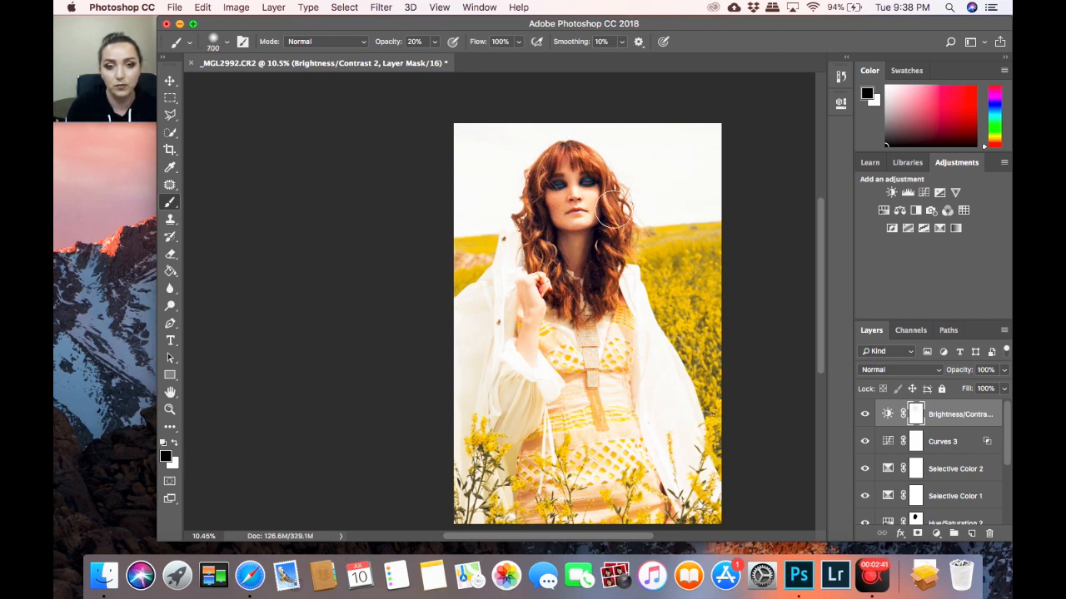
pyautogui.press('[')
pyautogui.press('[')
pyautogui.press('[')
pyautogui.press('[')
pyautogui.press('[')
pyautogui.press('[')
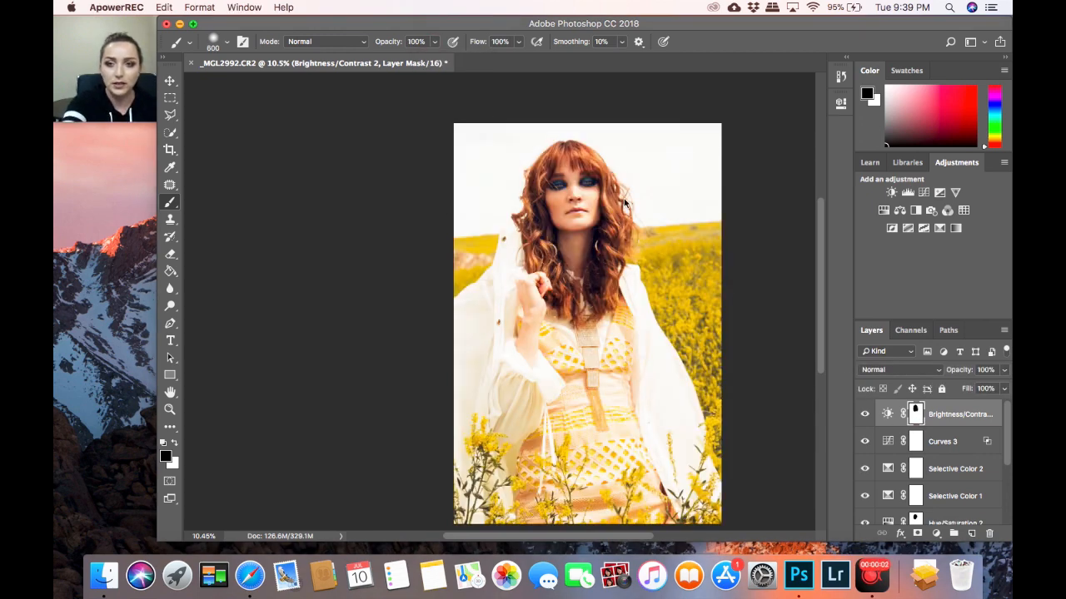
pyautogui.click(604, 250)
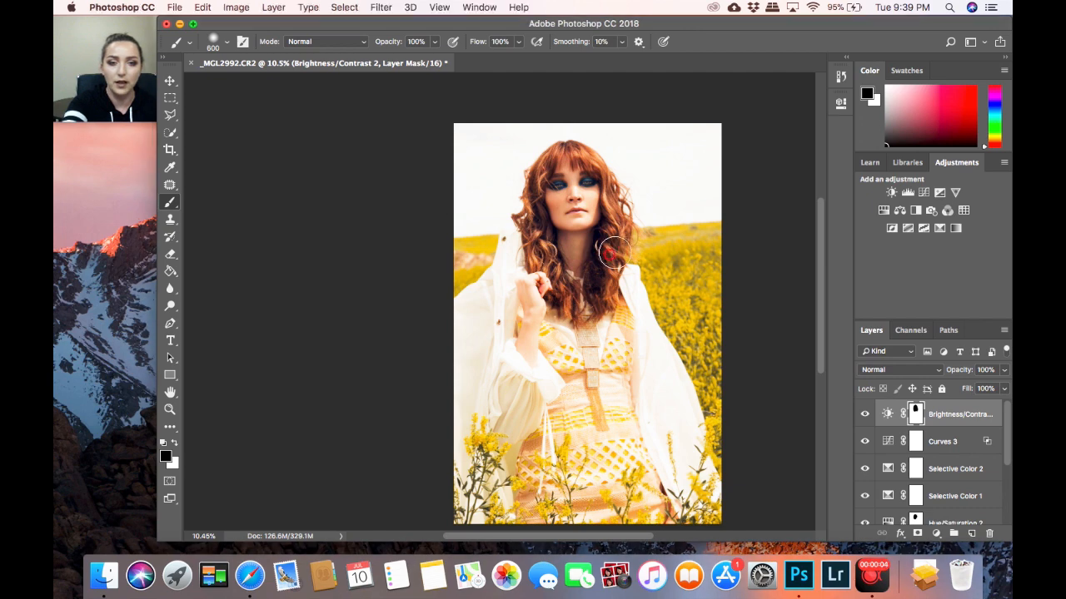
# Compare the image with and without the masked Brightness/Contrast 2 layer
pyautogui.click(865, 415)
pyautogui.click(865, 415)
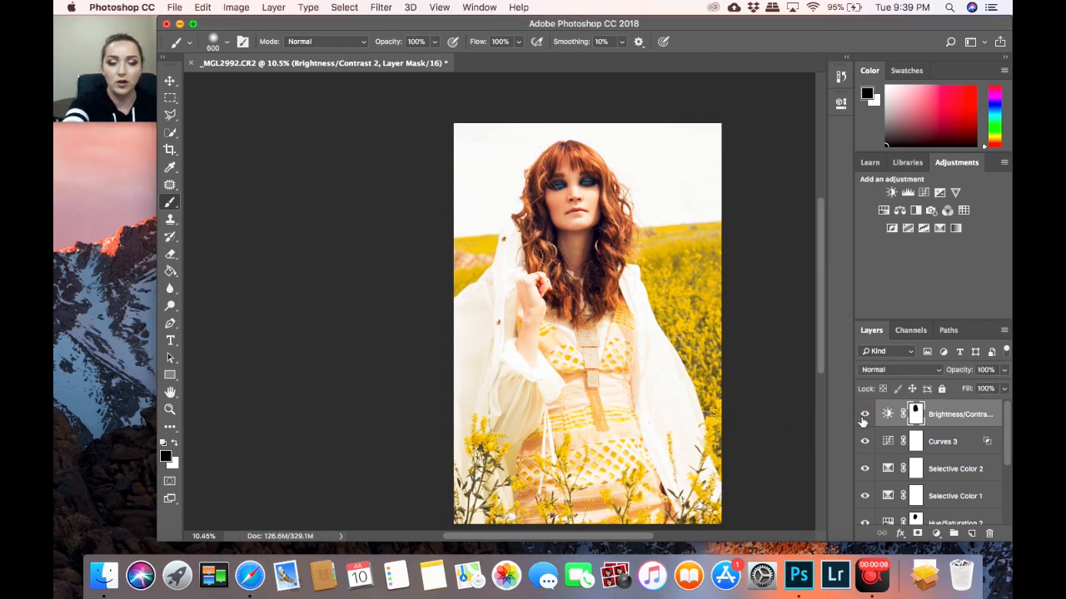
pyautogui.click(865, 416)
pyautogui.click(865, 416)
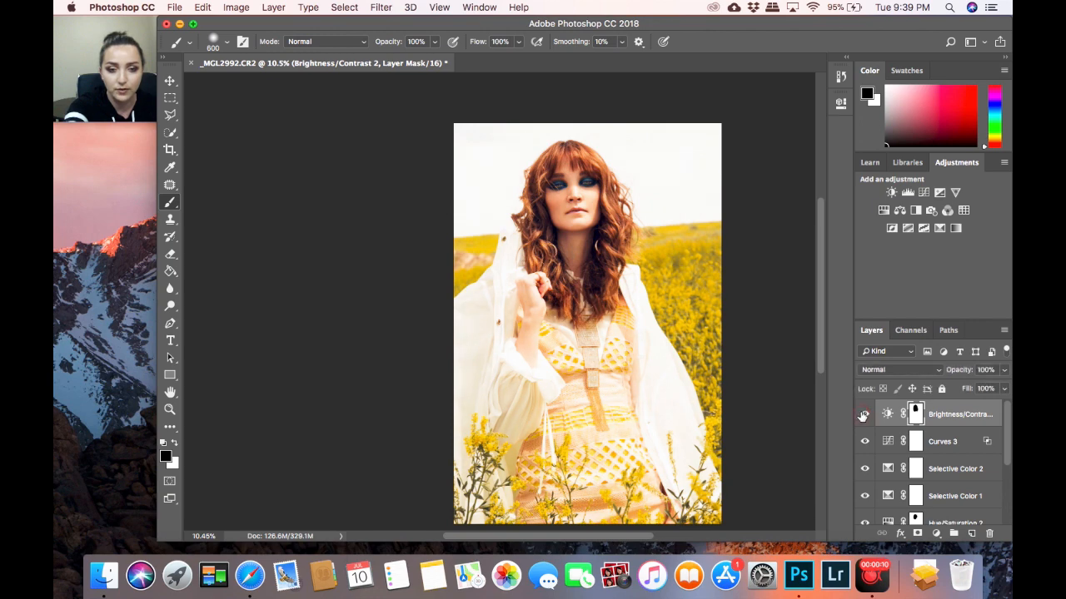
pyautogui.click(865, 416)
pyautogui.click(865, 416)
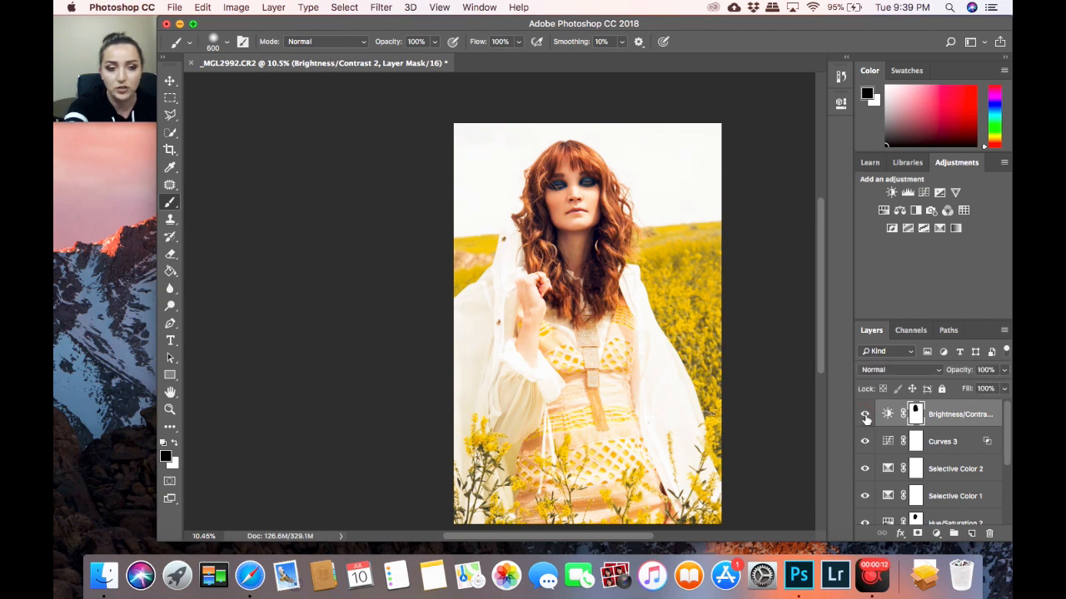
pyautogui.click(865, 416)
pyautogui.click(865, 417)
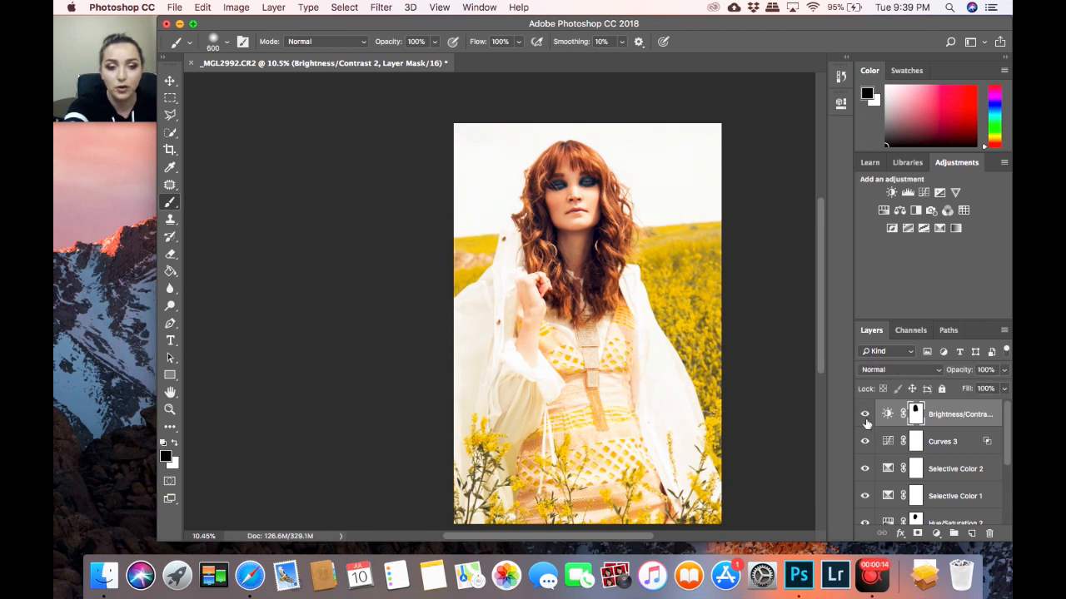
pyautogui.click(865, 416)
pyautogui.click(865, 416)
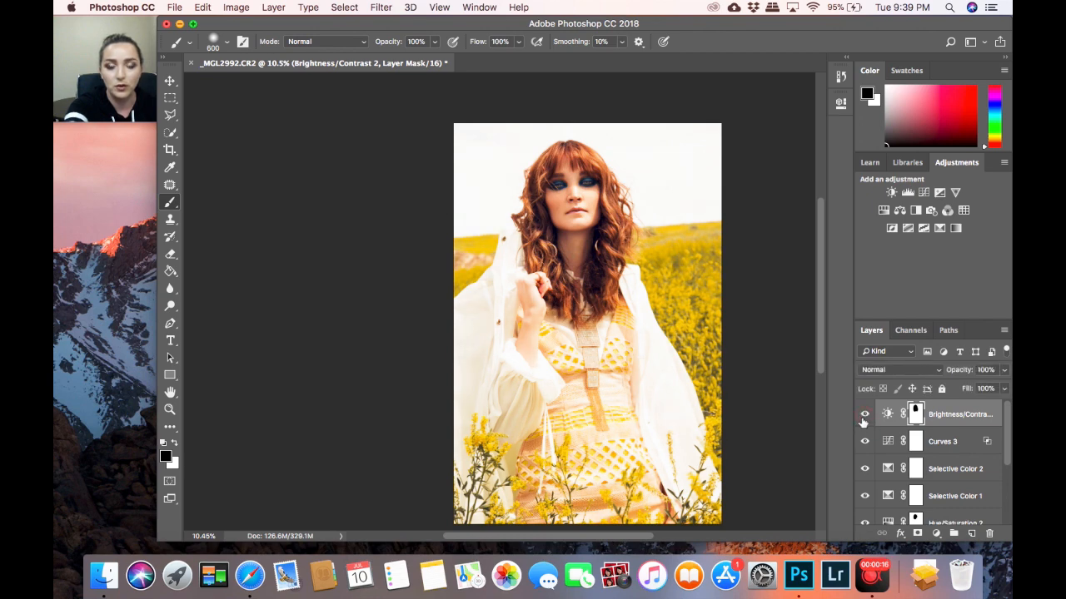
pyautogui.click(865, 416)
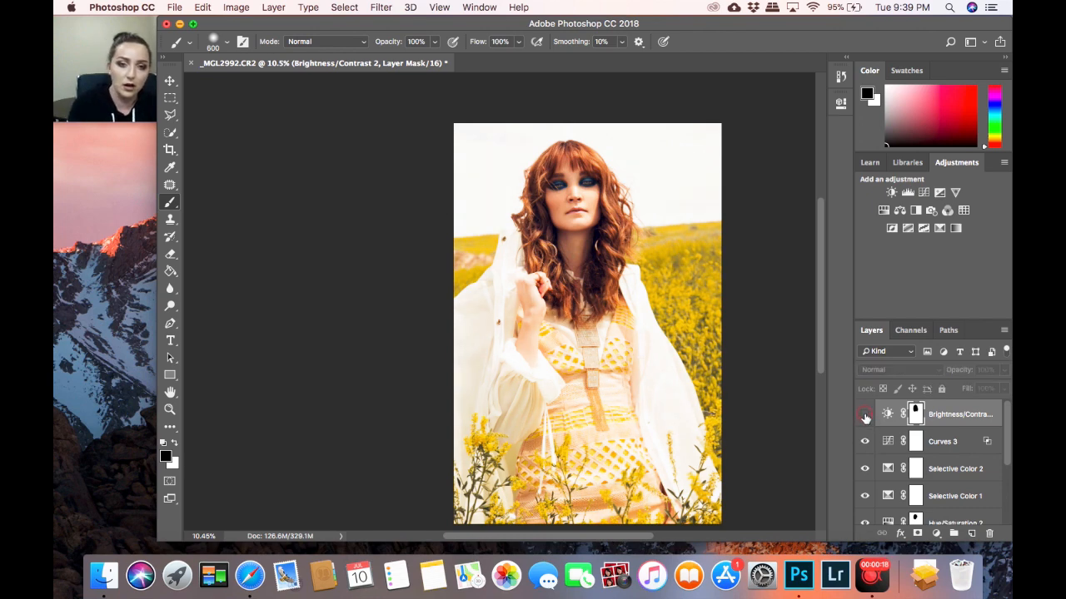
pyautogui.click(865, 415)
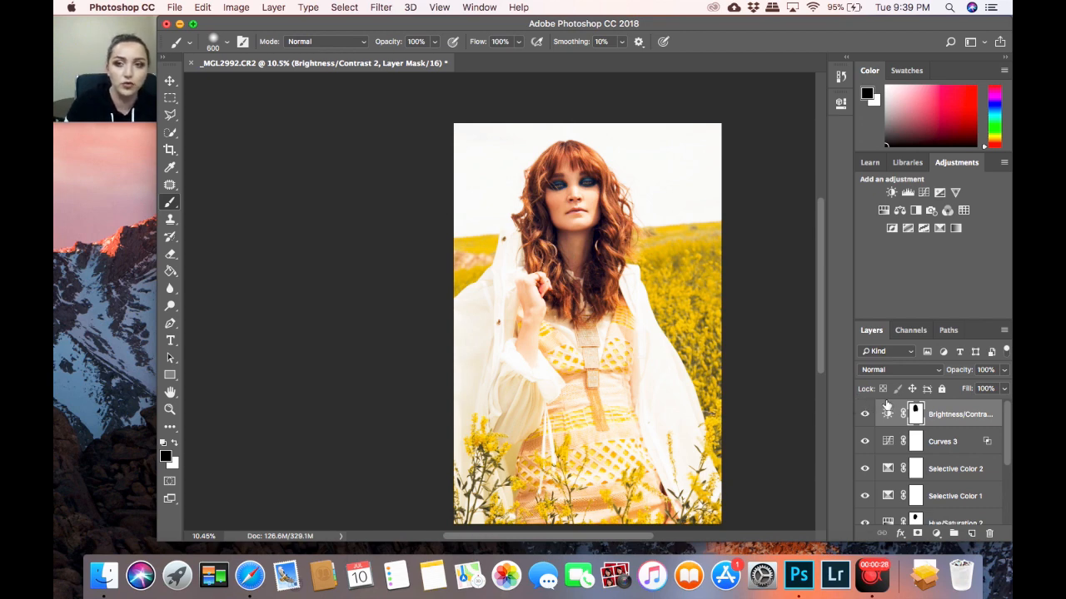
# Add another Brightness/Contrast layer on top with brightness -4 and contrast 21, and collapse its properties
pyautogui.click(891, 193)
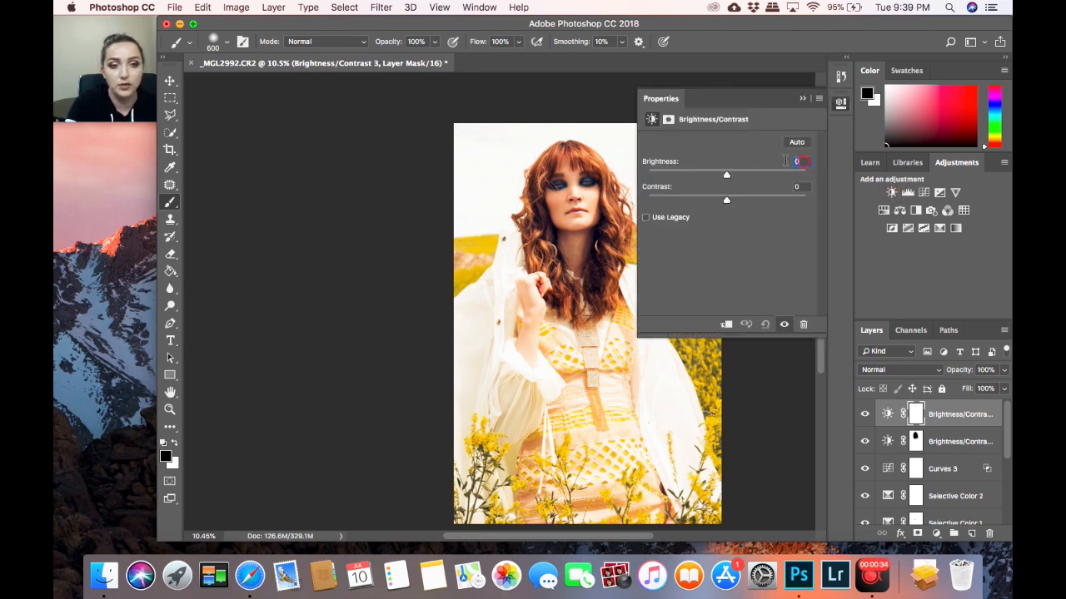
pyautogui.click(798, 161)
pyautogui.write('-4')
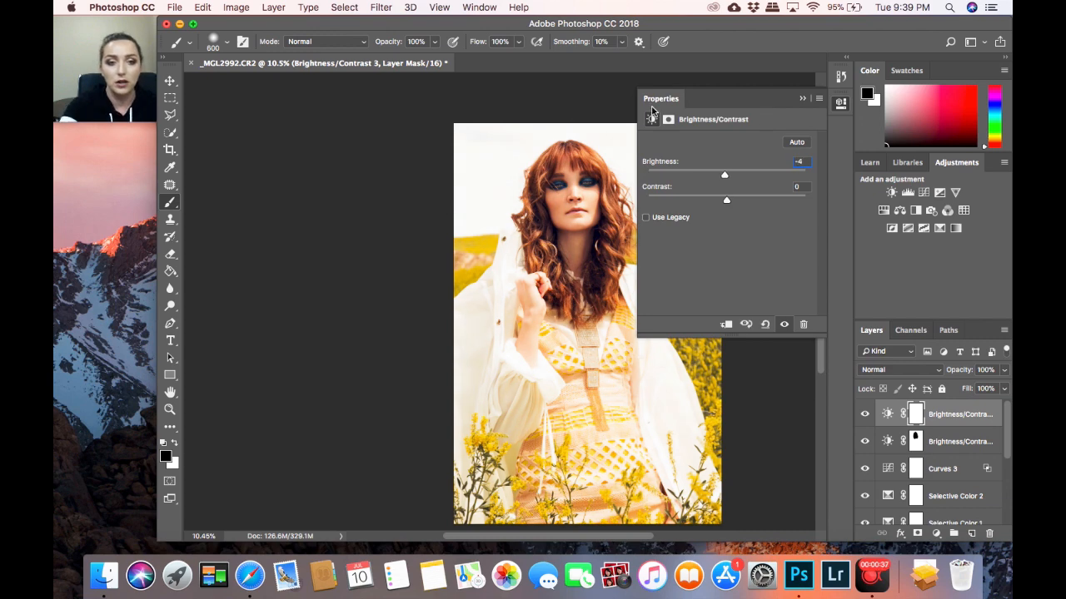
pyautogui.press('Tab')
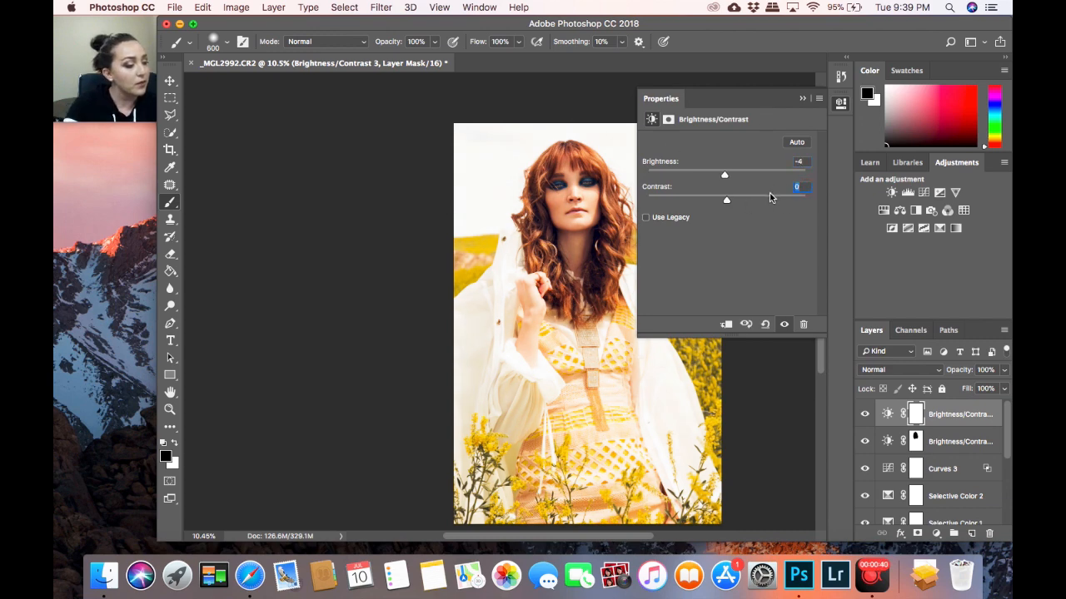
pyautogui.write('20')
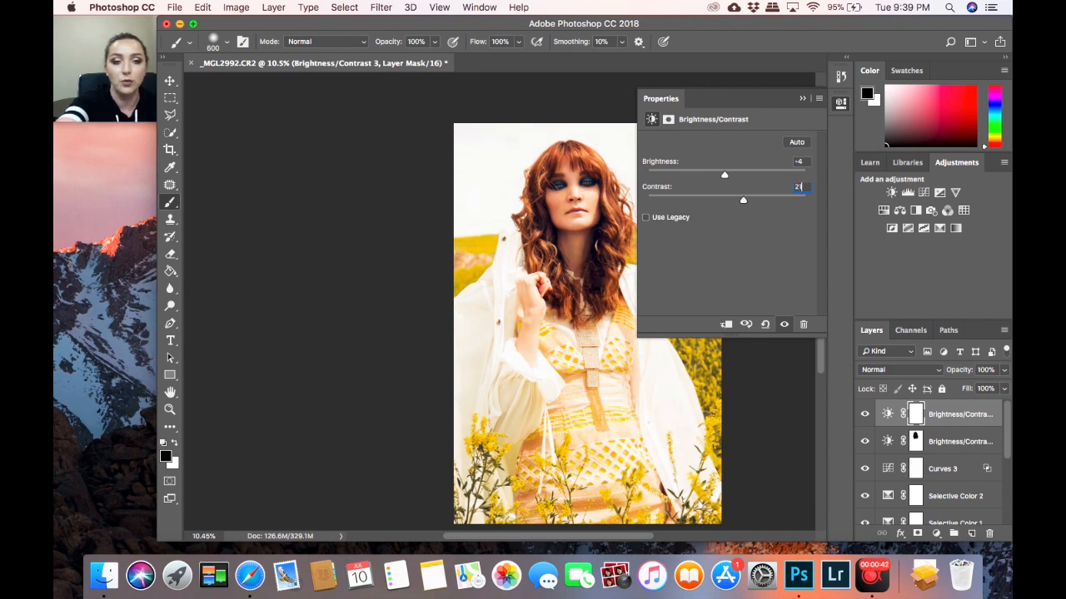
pyautogui.click(802, 98)
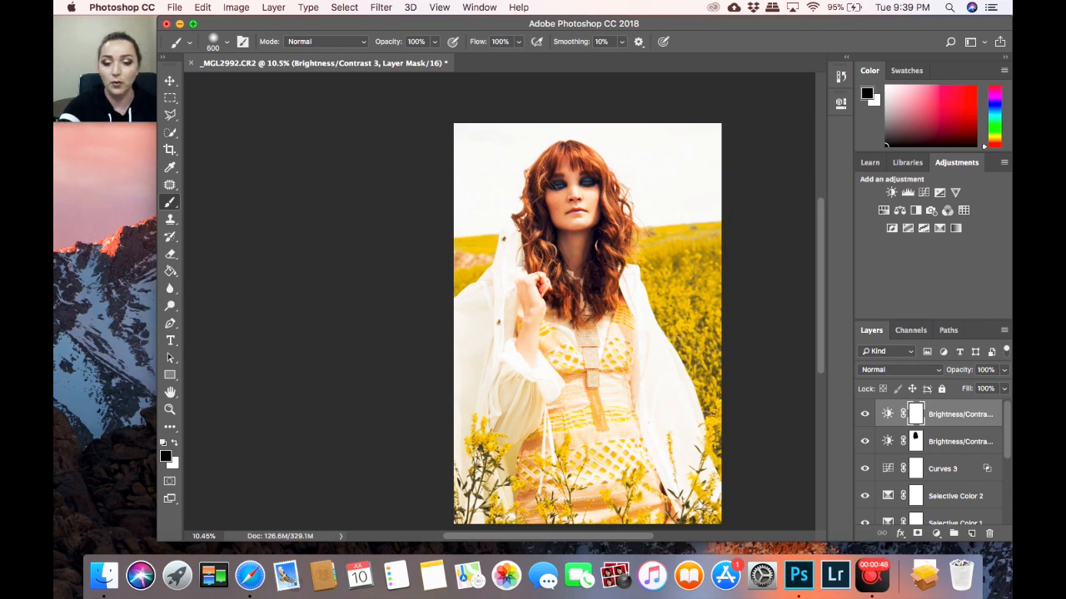
# Invert the Brightness/Contrast 3 mask to black, paint white over the dress, and compare the image with and without the layer
pyautogui.press('super+i')
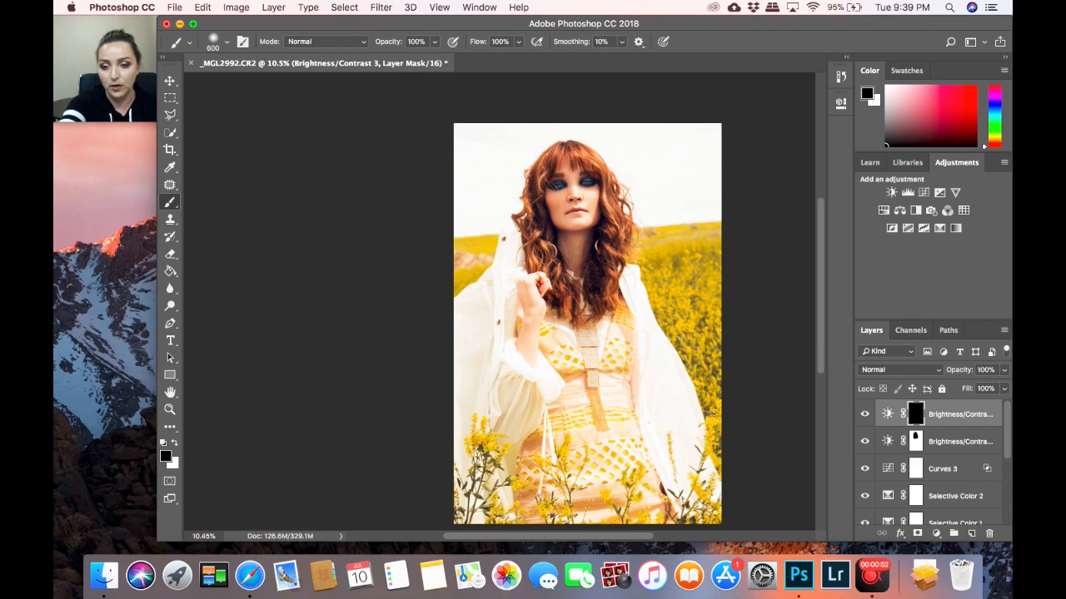
pyautogui.click(174, 443)
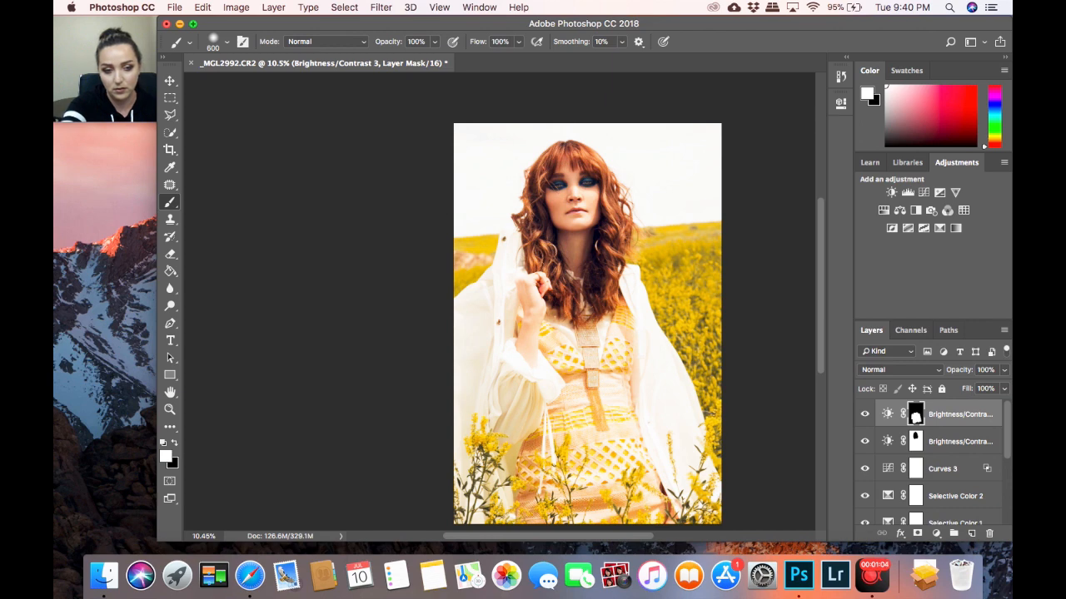
pyautogui.click(863, 414)
pyautogui.click(862, 414)
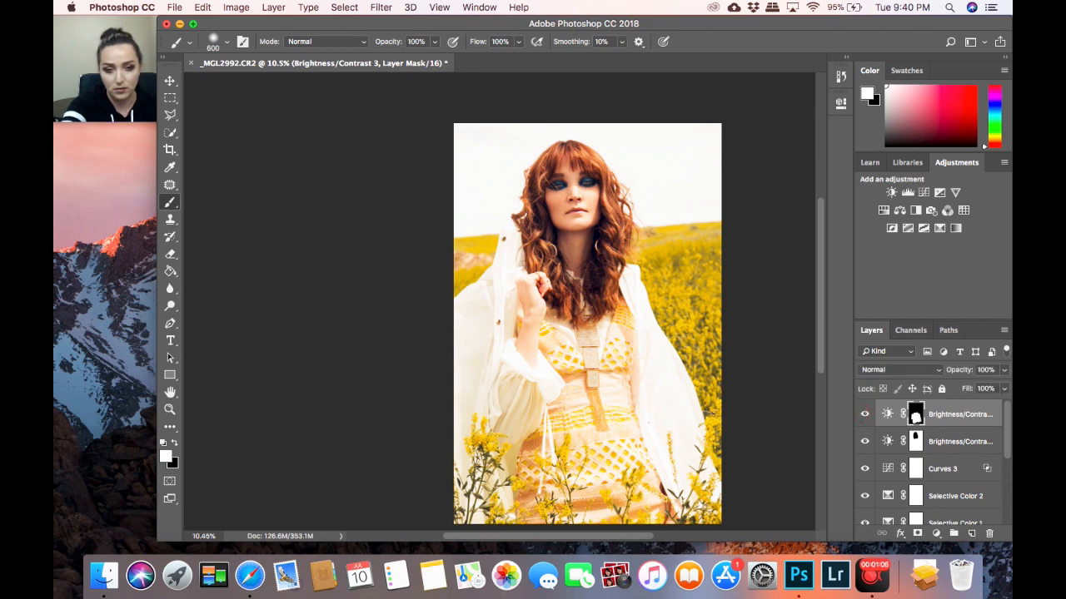
pyautogui.click(863, 413)
pyautogui.click(864, 413)
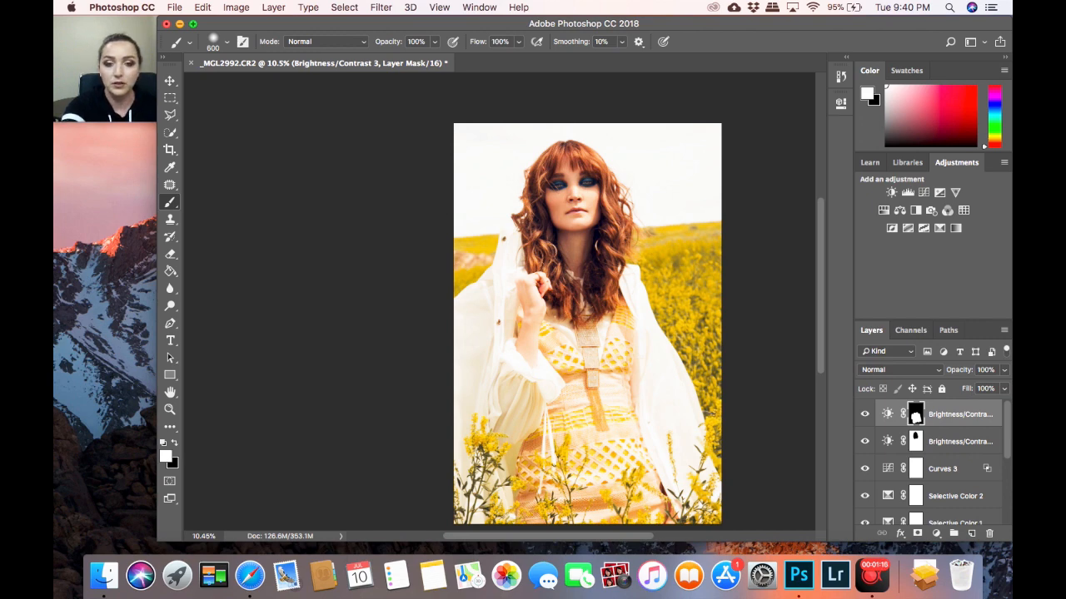
# Add a Curves layer on top, raise its midtones slightly to brighten the image, and invert its mask to black
pyautogui.press('z')
pyautogui.moveTo(563, 172); pyautogui.dragTo(662, 172)
pyautogui.press('b')
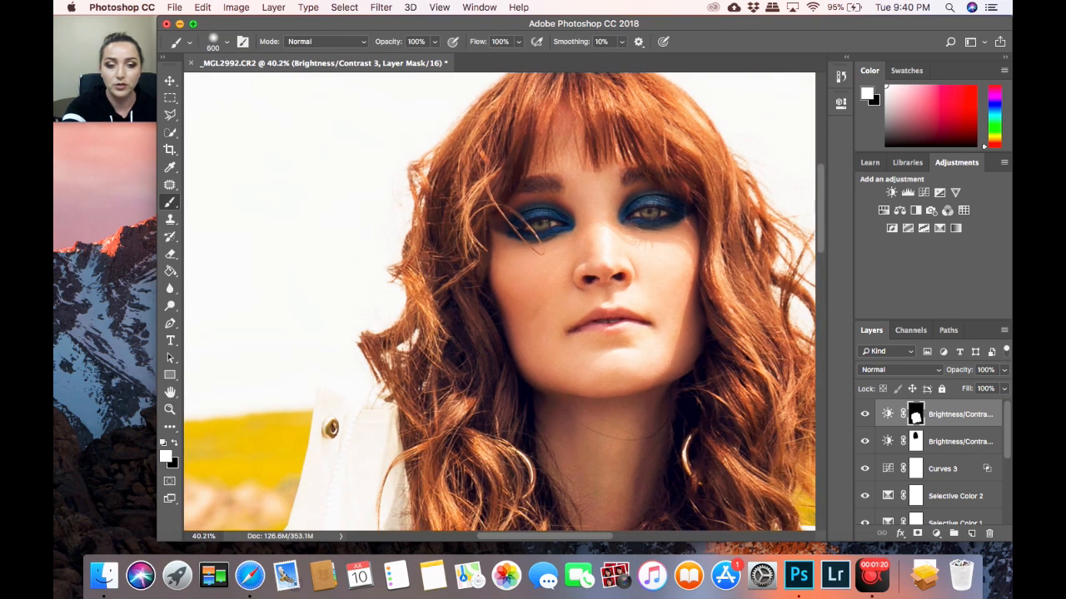
pyautogui.hscroll(3, 500, 302)
pyautogui.hscroll(-1, 500, 301)
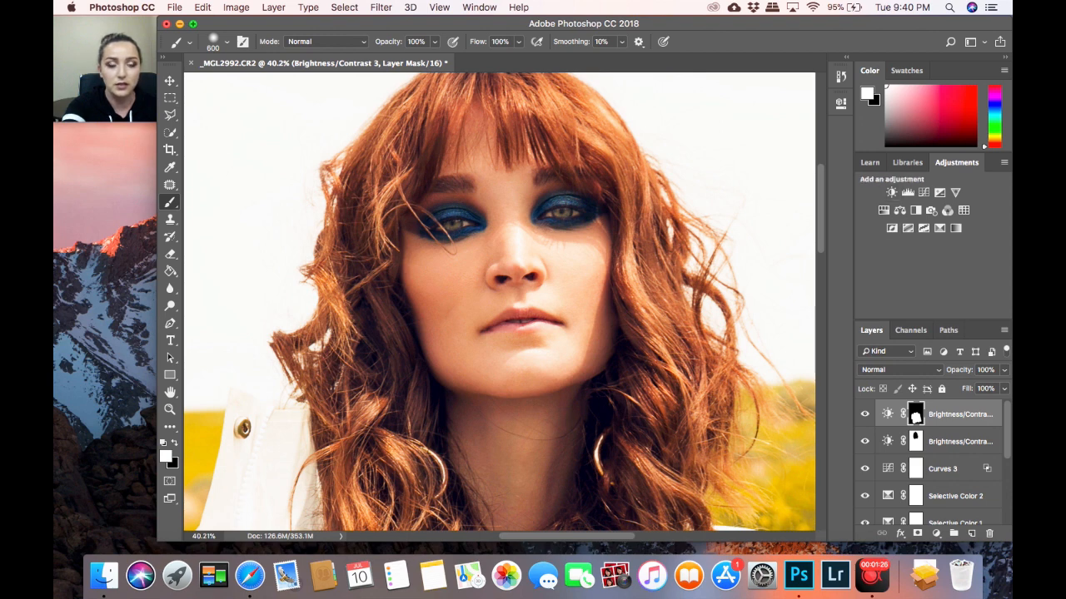
pyautogui.click(923, 192)
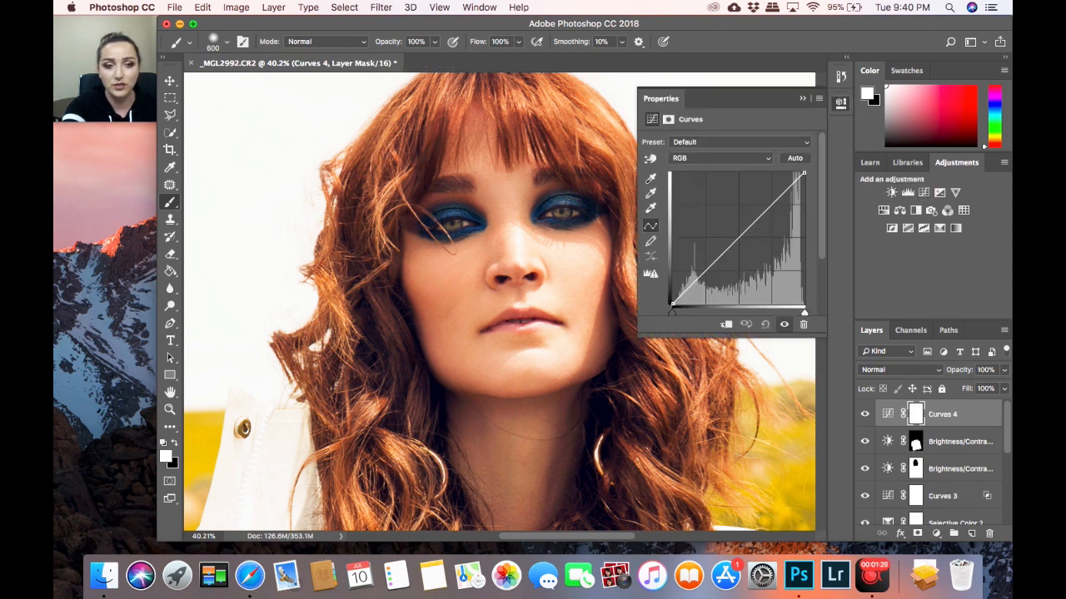
pyautogui.moveTo(741, 235); pyautogui.dragTo(732, 226)
pyautogui.click(803, 98)
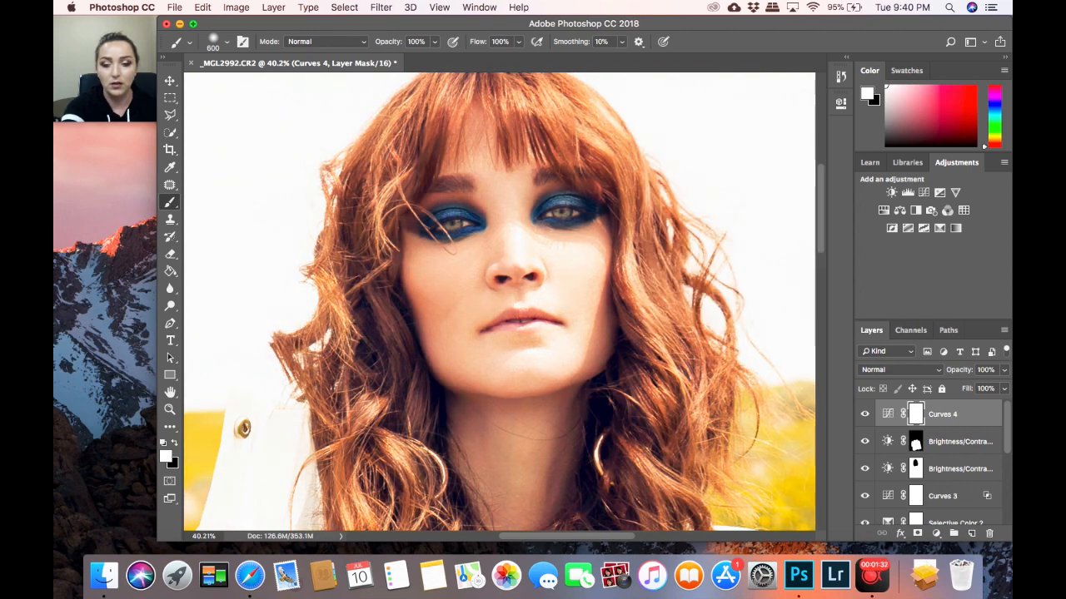
pyautogui.press('super+i')
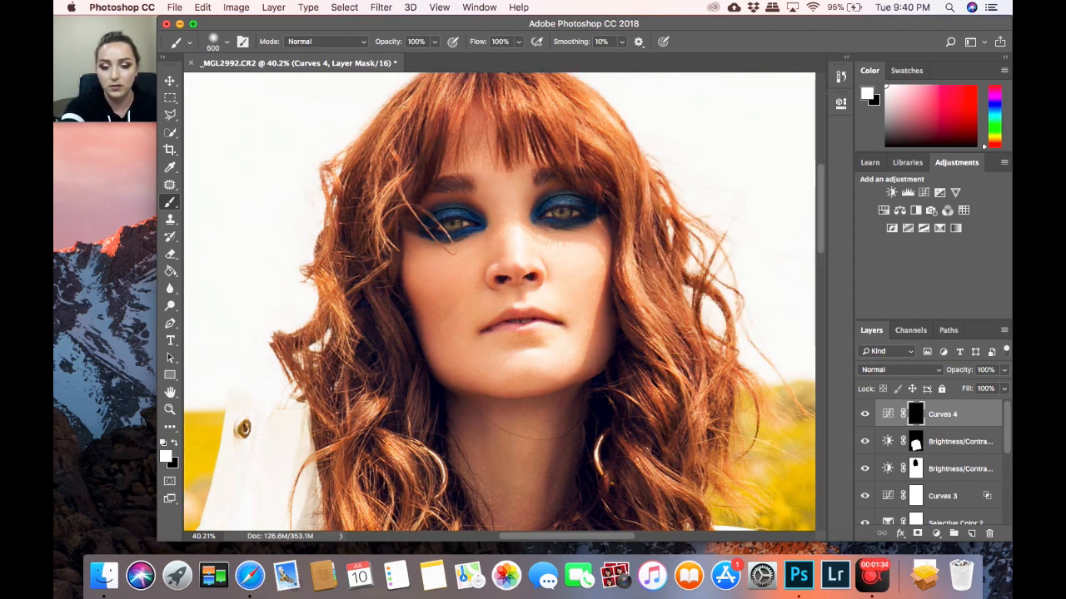
# Paint white over both eyebrows on the Curves 4 mask, using a small soft brush at 38% flow
pyautogui.press('z')
pyautogui.moveTo(541, 189); pyautogui.dragTo(599, 196)
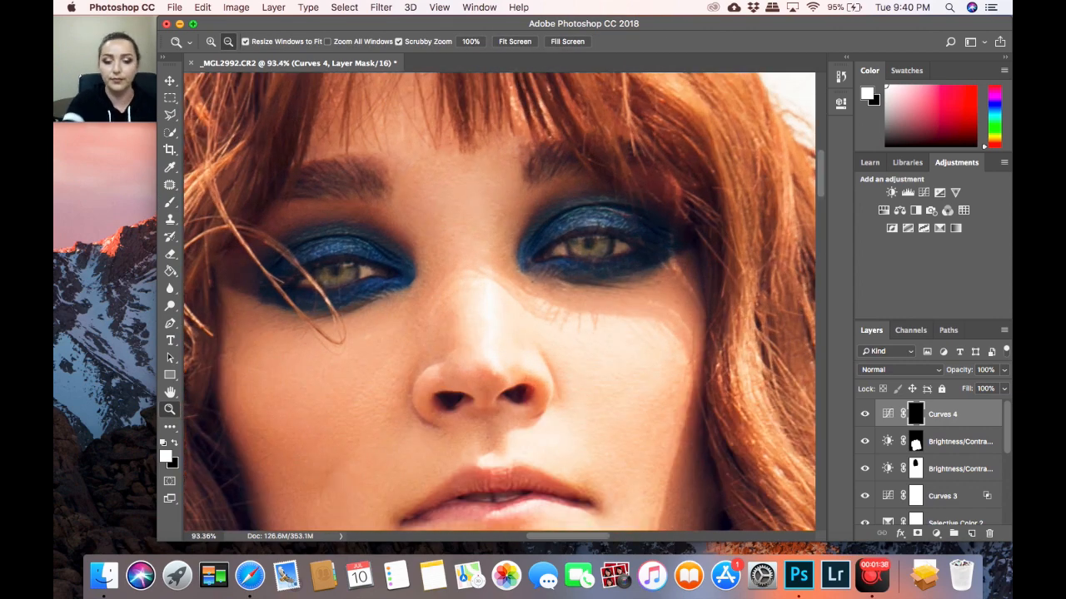
pyautogui.press('b')
pyautogui.press('[')
pyautogui.press('[')
pyautogui.press('[')
pyautogui.press('[')
pyautogui.press('[')
pyautogui.press('[')
pyautogui.press('[')
pyautogui.press('[')
pyautogui.press('[')
pyautogui.press('[')
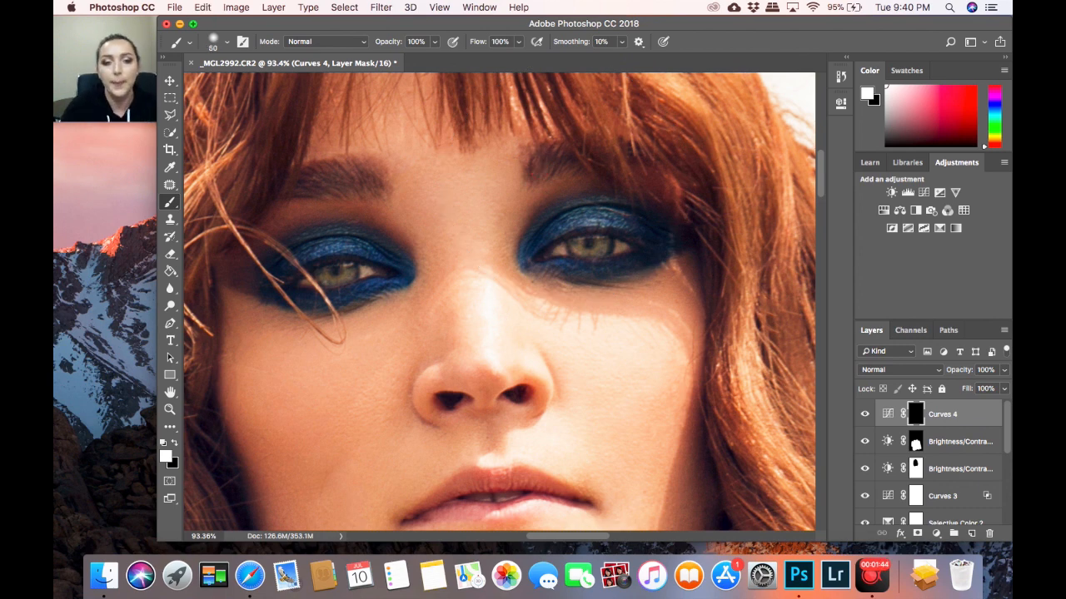
pyautogui.click(517, 41)
pyautogui.moveTo(518, 58); pyautogui.dragTo(480, 57)
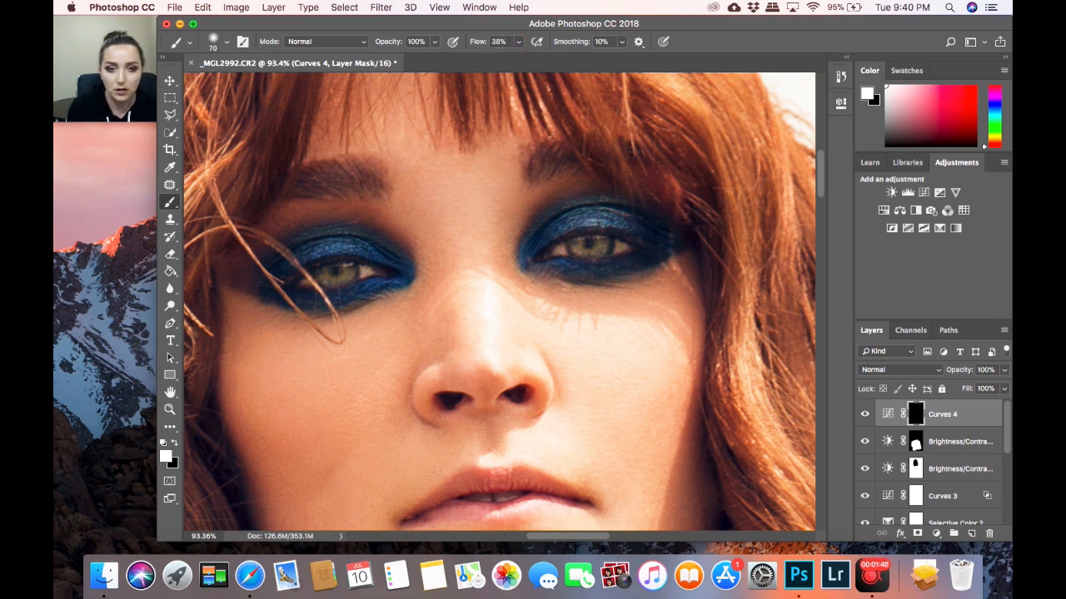
pyautogui.press(']')
pyautogui.press(']')
pyautogui.moveTo(563, 160); pyautogui.dragTo(569, 171)
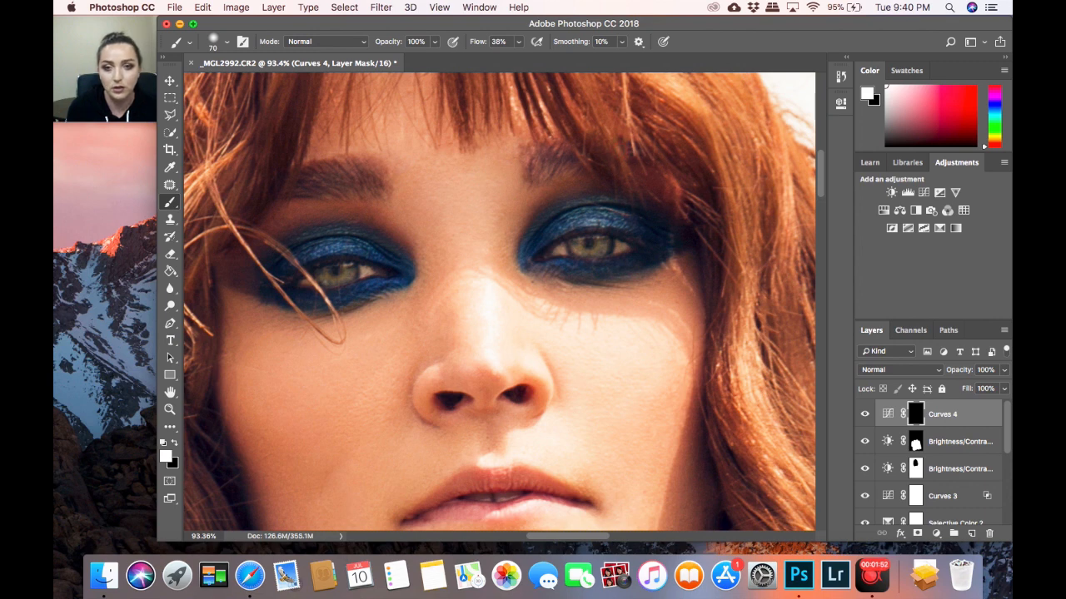
pyautogui.moveTo(383, 178)
pyautogui.mouseDown()
pyautogui.moveTo(320, 190)
pyautogui.moveTo(328, 163)
pyautogui.mouseUp()
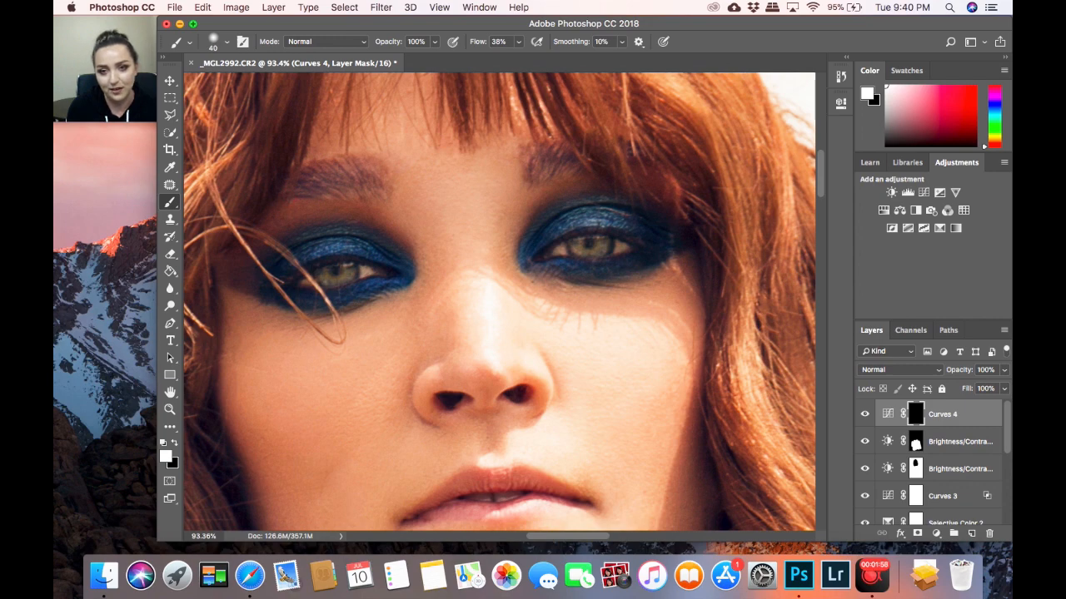
# Lower the Curves 4 layer's opacity to 55% and compare the eyebrows with and without it
pyautogui.press('z')
pyautogui.moveTo(525, 229)
pyautogui.mouseDown()
pyautogui.moveTo(396, 229)
pyautogui.moveTo(508, 229)
pyautogui.mouseUp()
pyautogui.press('b')
pyautogui.press('z')
pyautogui.press('b')
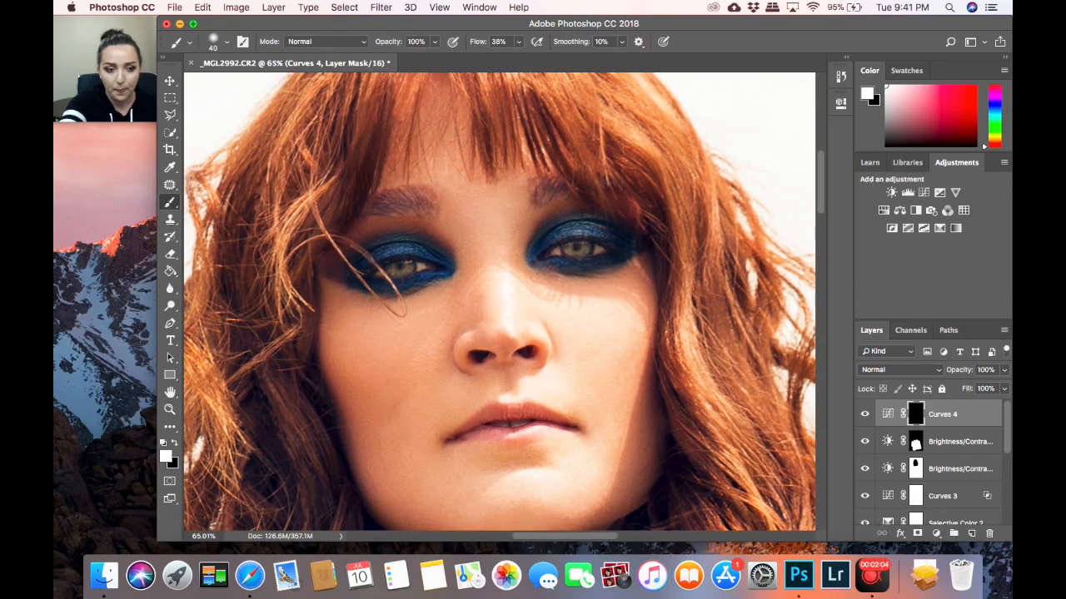
pyautogui.moveTo(972, 371); pyautogui.dragTo(947, 370)
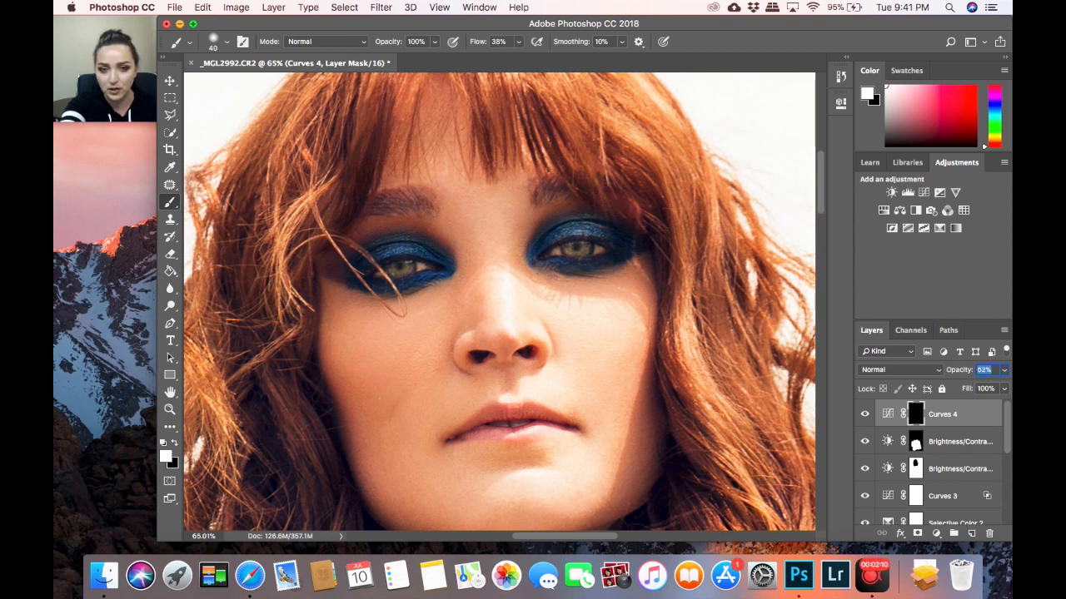
pyautogui.click(864, 414)
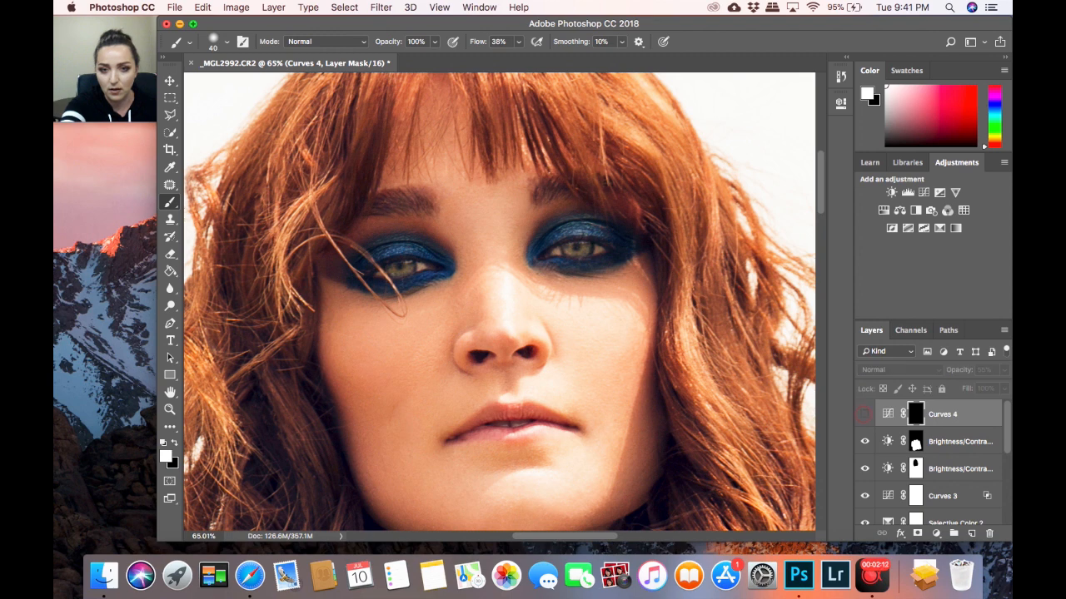
pyautogui.click(864, 414)
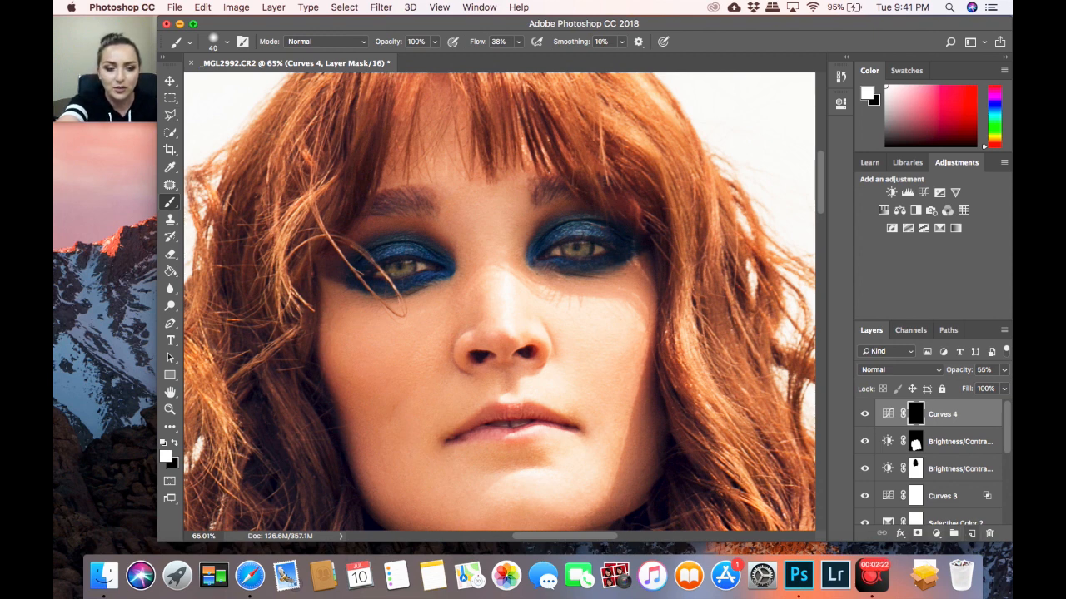
# Add a new empty layer above Curves 4 and set its blend mode to Color
pyautogui.click(971, 533)
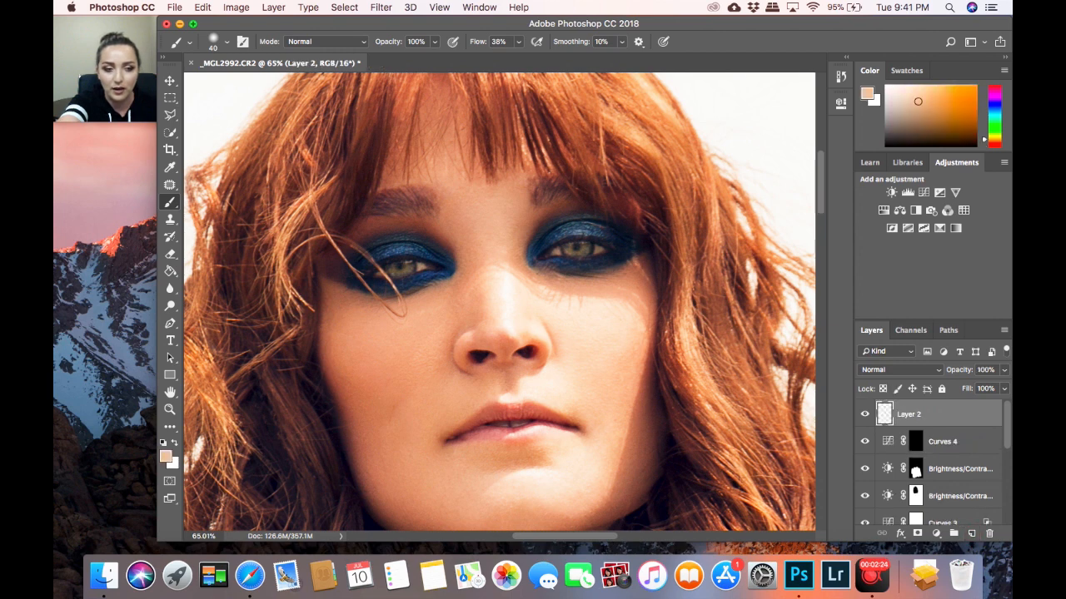
pyautogui.click(939, 371)
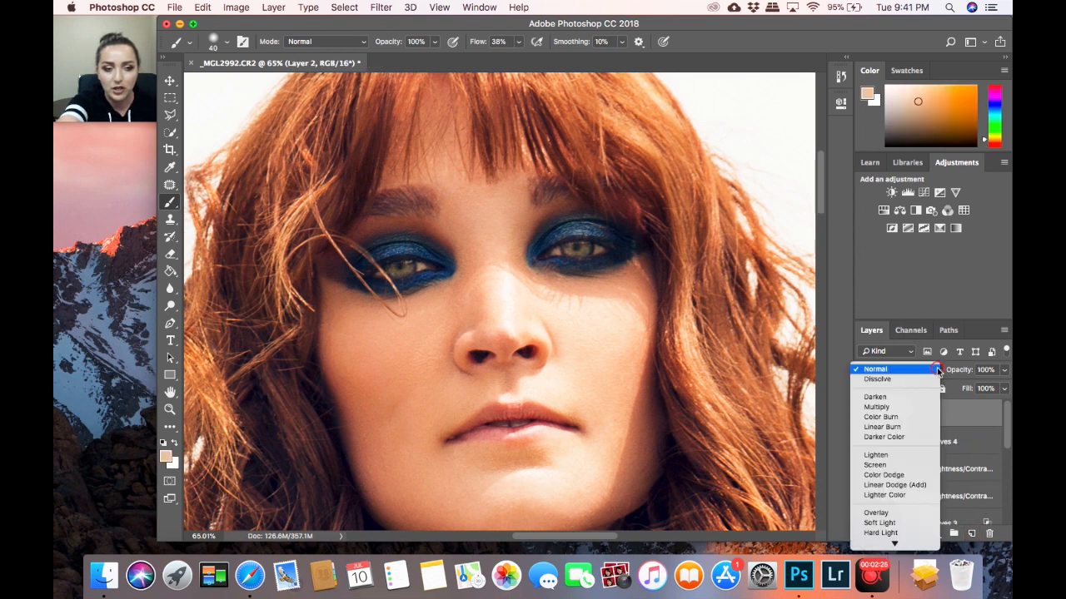
pyautogui.click(884, 539)
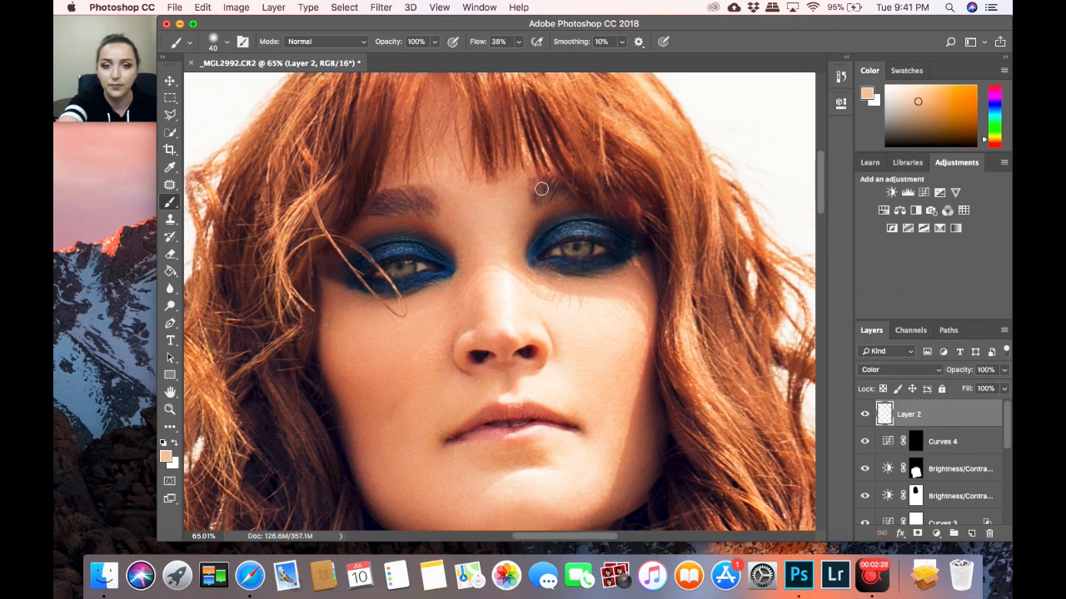
# Sample an orange tone from the hair and paint it over both eyebrows on Layer 2, adjusting the small brush's size
pyautogui.keyDown('alt'); pyautogui.click(570, 107); pyautogui.keyUp('alt')
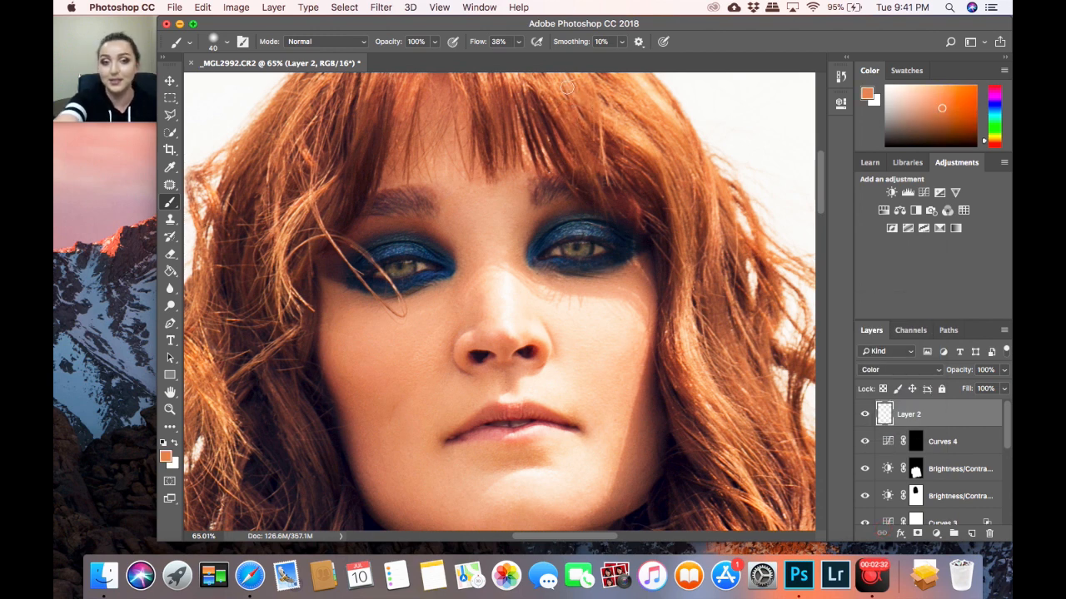
pyautogui.moveTo(541, 191)
pyautogui.mouseDown()
pyautogui.moveTo(549, 194)
pyautogui.moveTo(551, 179)
pyautogui.moveTo(541, 200)
pyautogui.moveTo(562, 196)
pyautogui.moveTo(545, 201)
pyautogui.moveTo(533, 179)
pyautogui.moveTo(537, 198)
pyautogui.moveTo(564, 178)
pyautogui.moveTo(561, 198)
pyautogui.moveTo(552, 186)
pyautogui.mouseUp()
pyautogui.press(']')
pyautogui.press(']')
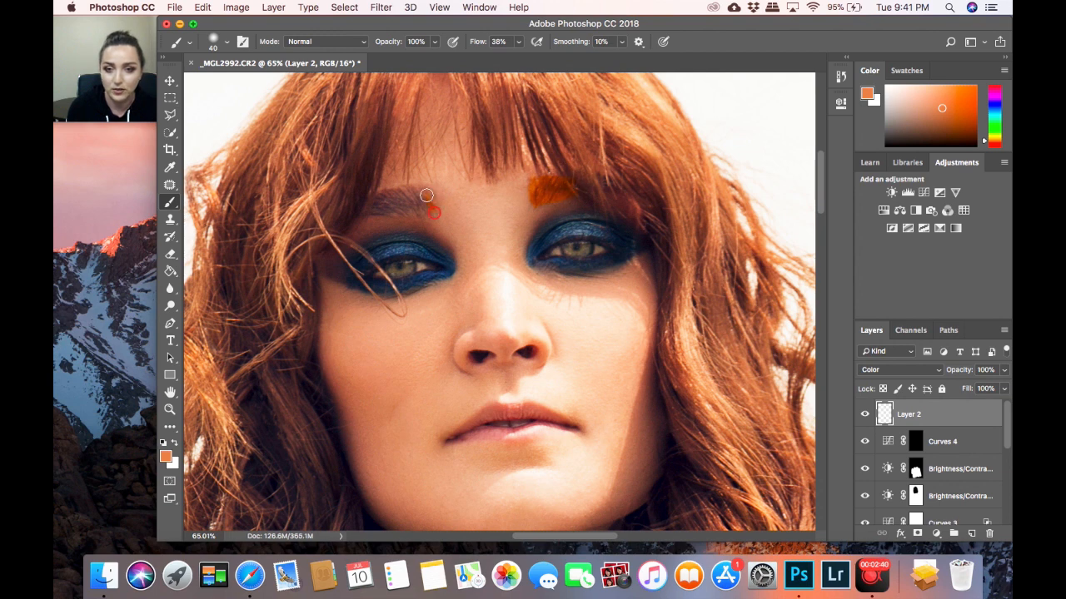
pyautogui.moveTo(431, 208)
pyautogui.mouseDown()
pyautogui.moveTo(421, 193)
pyautogui.moveTo(363, 213)
pyautogui.moveTo(417, 197)
pyautogui.moveTo(431, 212)
pyautogui.moveTo(418, 190)
pyautogui.moveTo(431, 205)
pyautogui.moveTo(422, 209)
pyautogui.mouseUp()
pyautogui.press(']')
pyautogui.press(']')
pyautogui.press('[')
pyautogui.press('[')
pyautogui.press('[')
pyautogui.press('[')
pyautogui.press('[')
pyautogui.press('[')
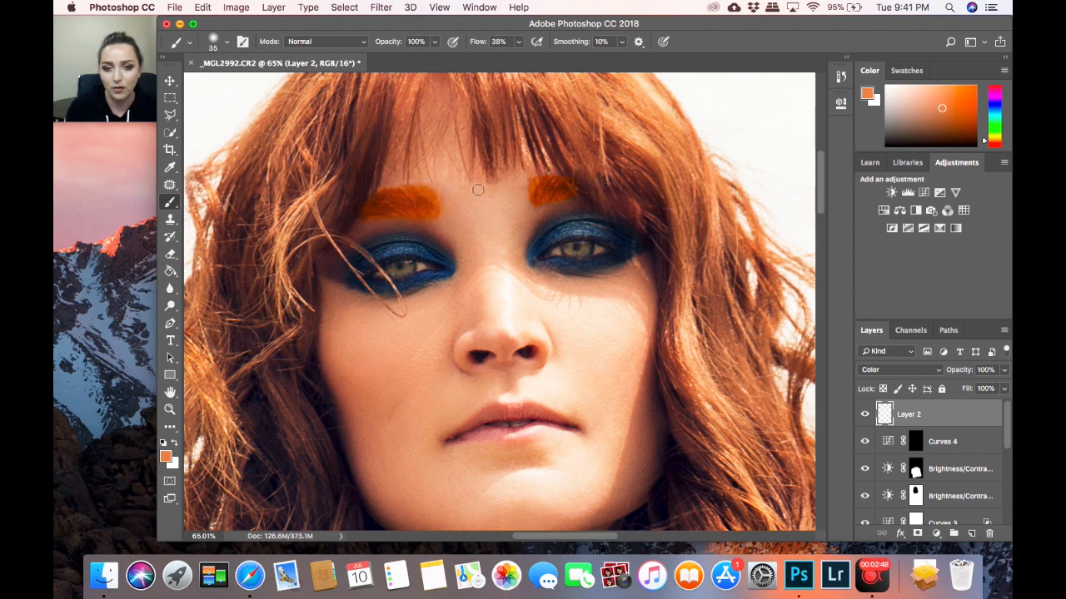
# Lower Layer 2's opacity to 20% and compare the eyebrows with and without the tint
pyautogui.press('z')
pyautogui.moveTo(529, 247)
pyautogui.mouseDown()
pyautogui.moveTo(458, 316)
pyautogui.moveTo(533, 318)
pyautogui.mouseUp()
pyautogui.press('b')
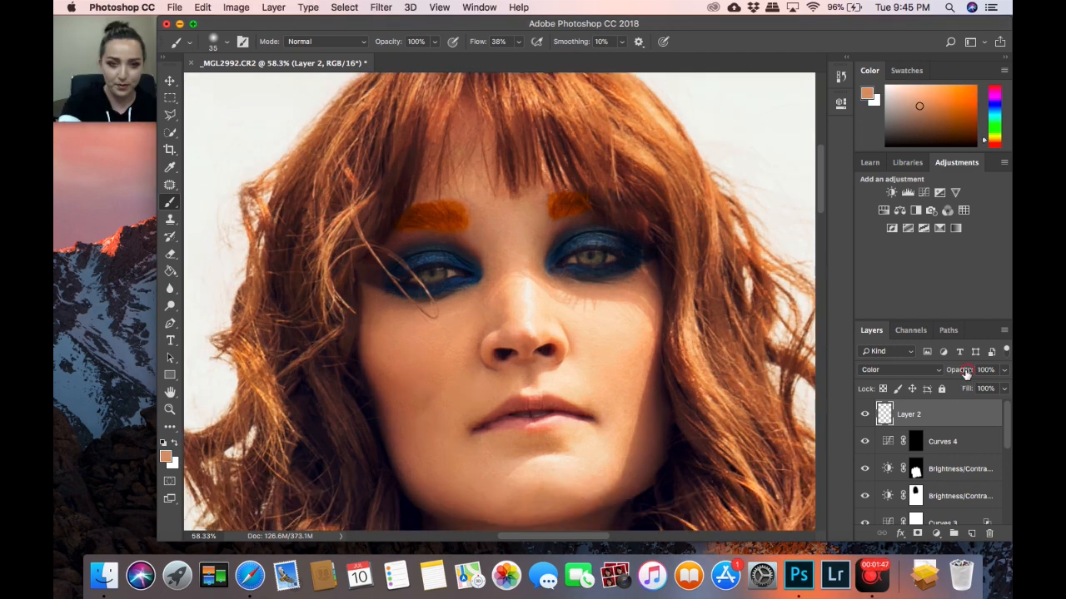
pyautogui.moveTo(961, 372); pyautogui.dragTo(914, 373)
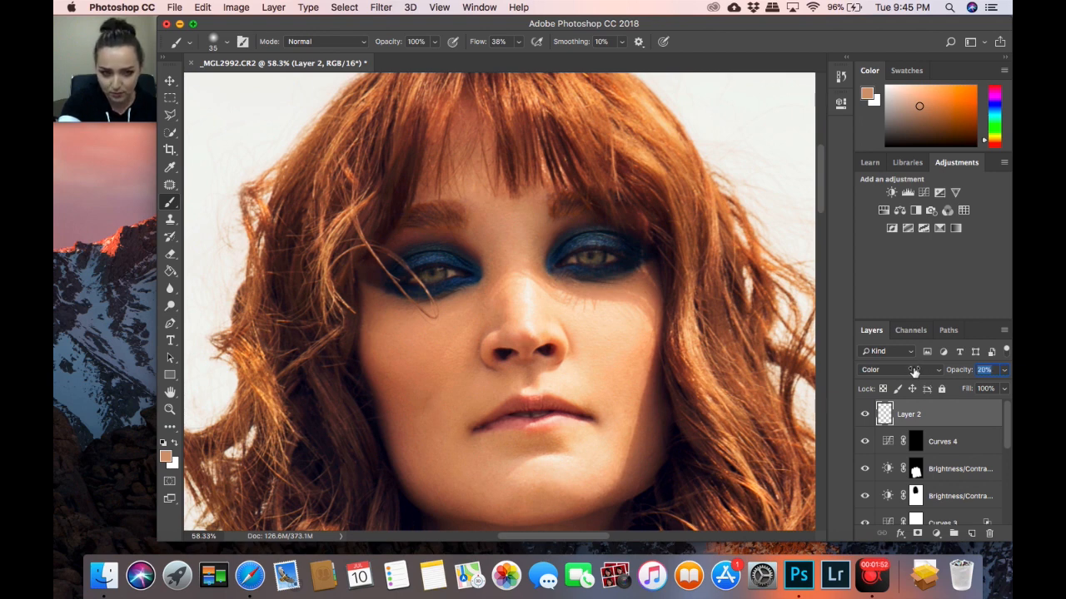
pyautogui.click(864, 415)
pyautogui.click(864, 415)
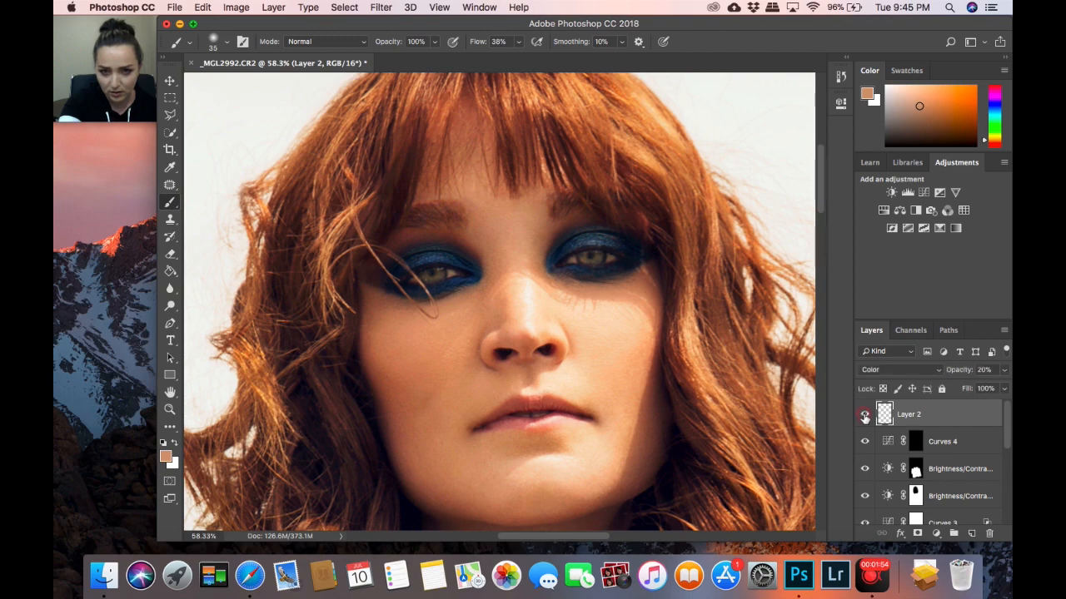
# Group all layers from Layer 2 down to Curves 2 above Group 1
pyautogui.press('z')
pyautogui.moveTo(556, 276); pyautogui.dragTo(454, 316)
pyautogui.press('b')
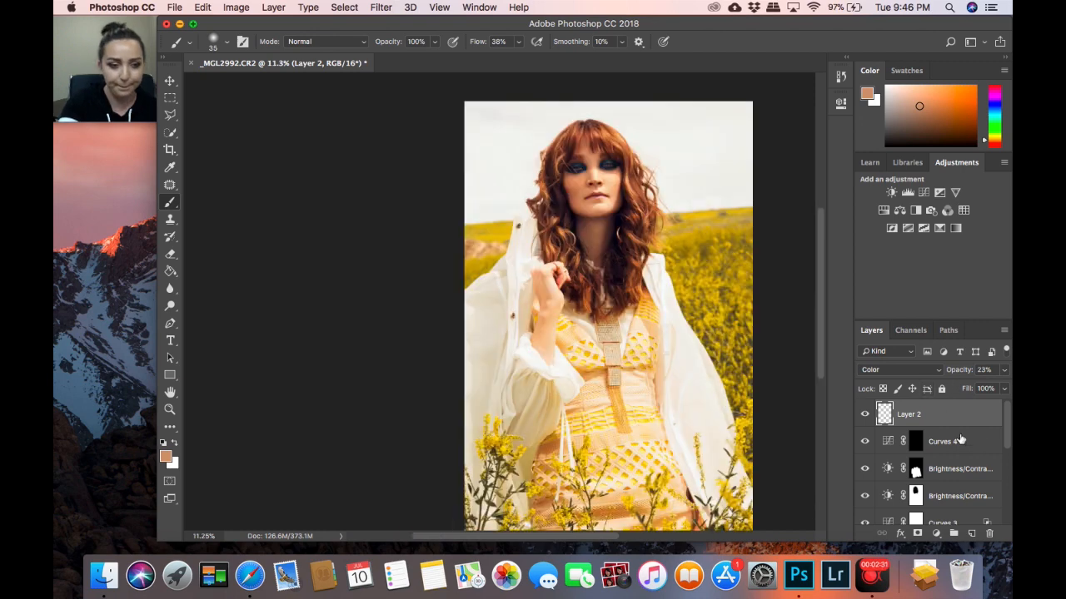
pyautogui.moveTo(1006, 419)
pyautogui.mouseDown()
pyautogui.moveTo(1007, 430)
pyautogui.moveTo(1007, 405)
pyautogui.mouseUp()
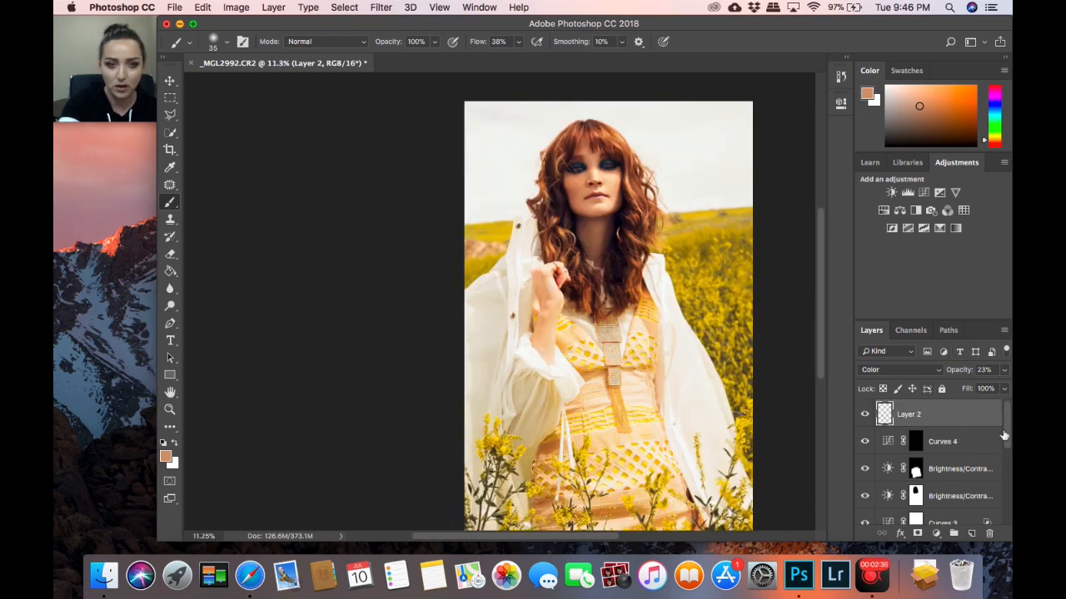
pyautogui.scroll(-5, 933, 467)
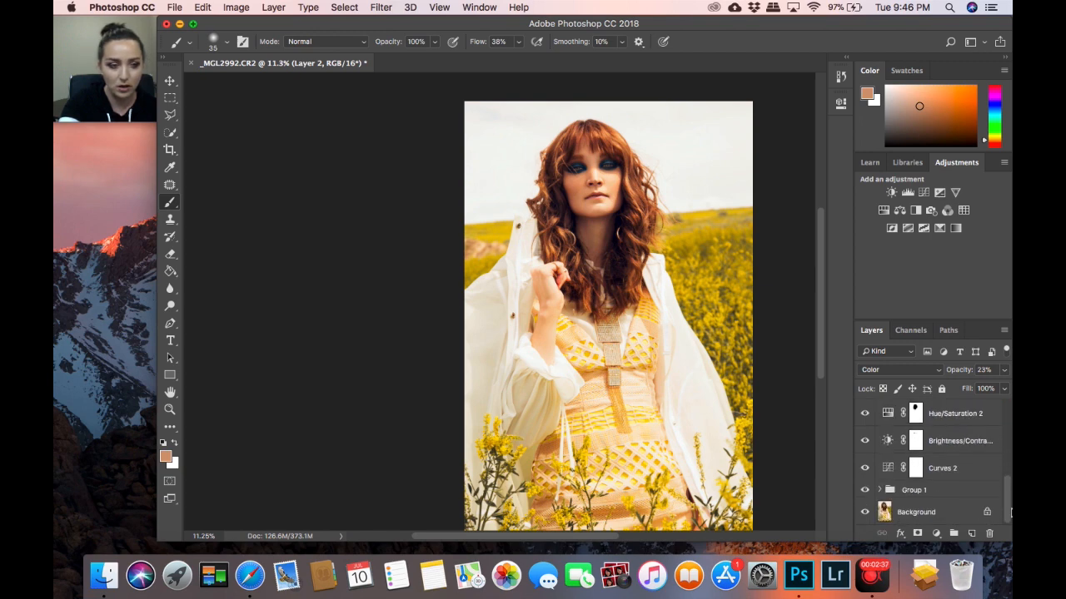
pyautogui.keyDown('shift'); pyautogui.click(965, 469); pyautogui.keyUp('shift')
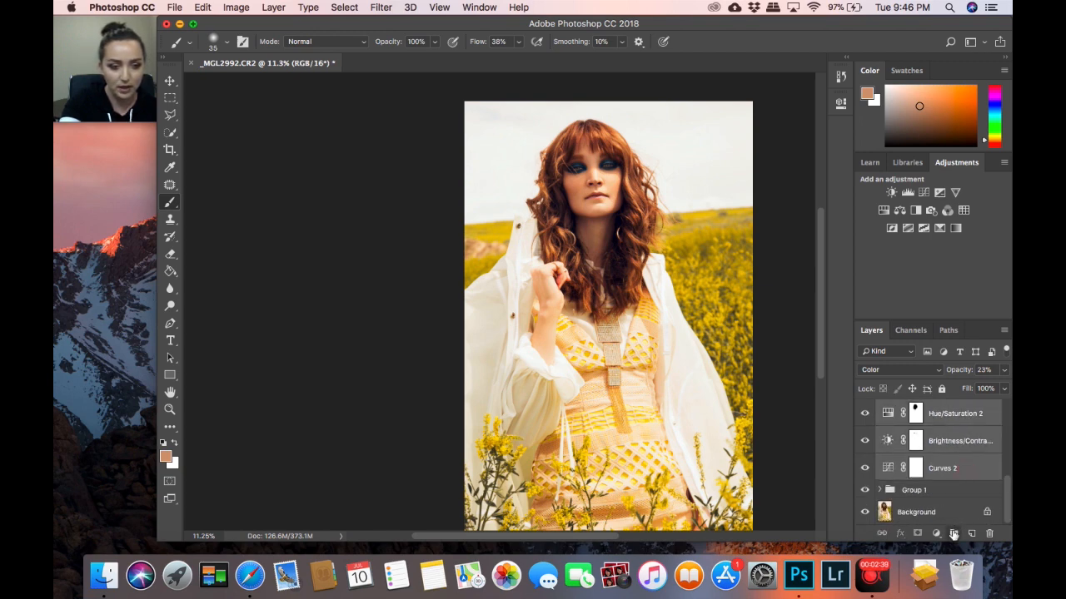
pyautogui.hotkey('ctrl', 'g')
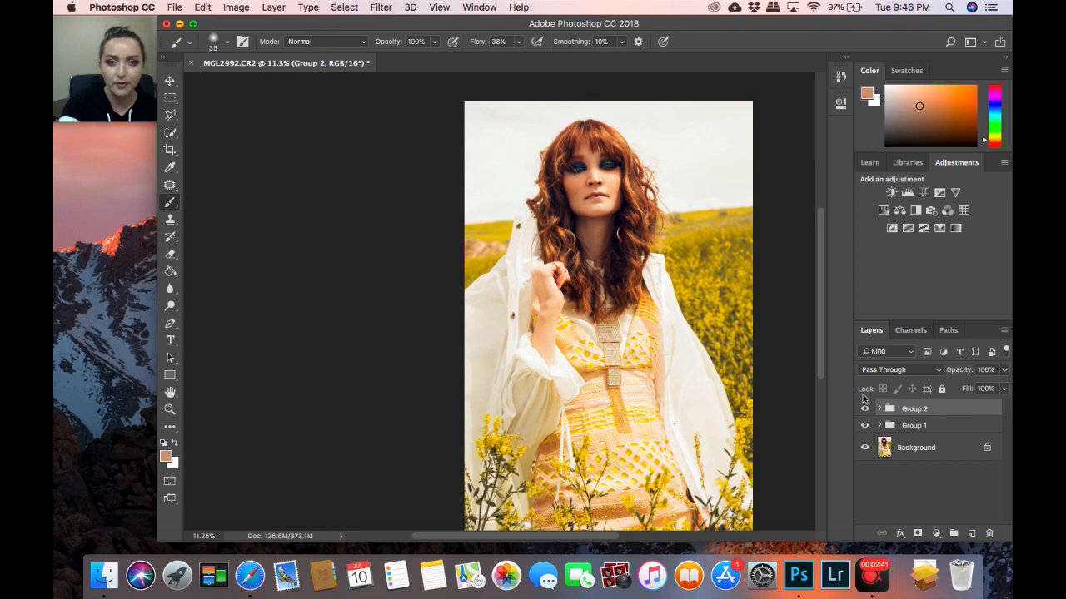
# Hide Group 2 and Group 1 together and show them again to compare the original with the finished retouch
pyautogui.moveTo(864, 409); pyautogui.dragTo(869, 434)
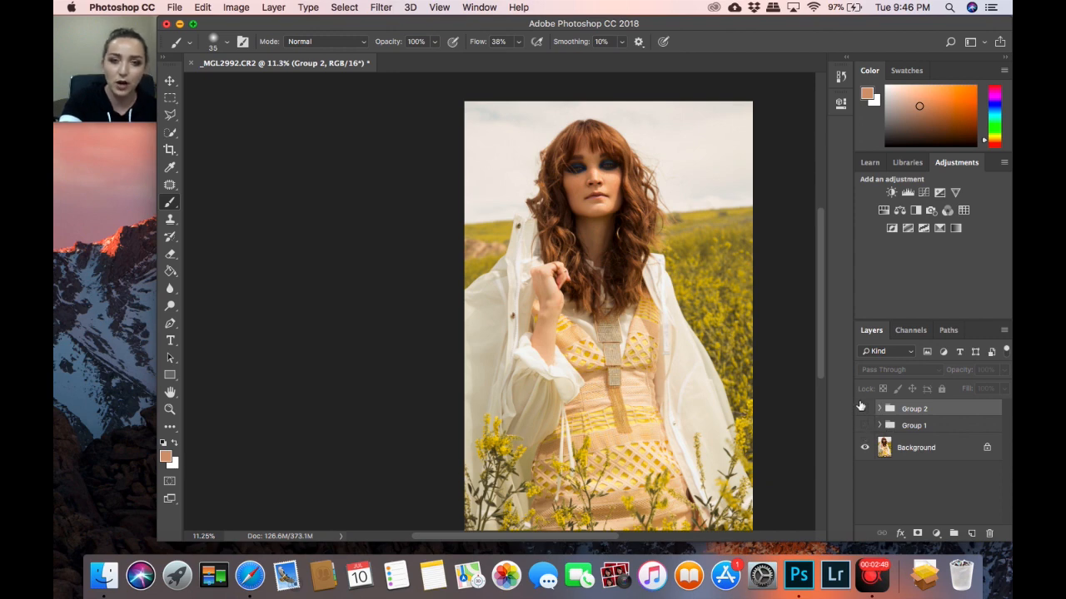
pyautogui.moveTo(864, 411); pyautogui.dragTo(870, 437)
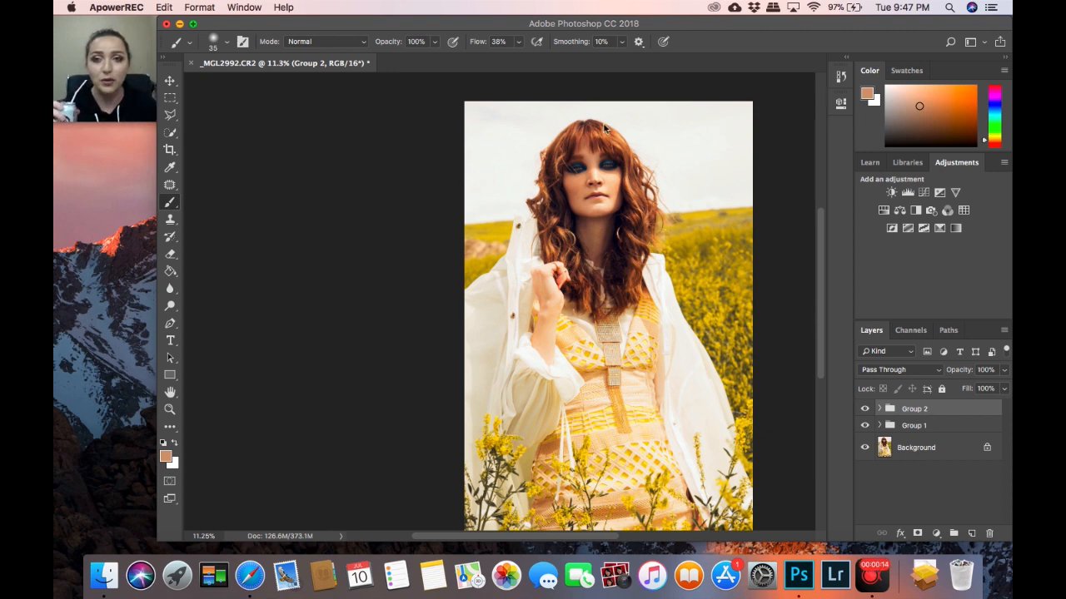
pyautogui.click(693, 130)
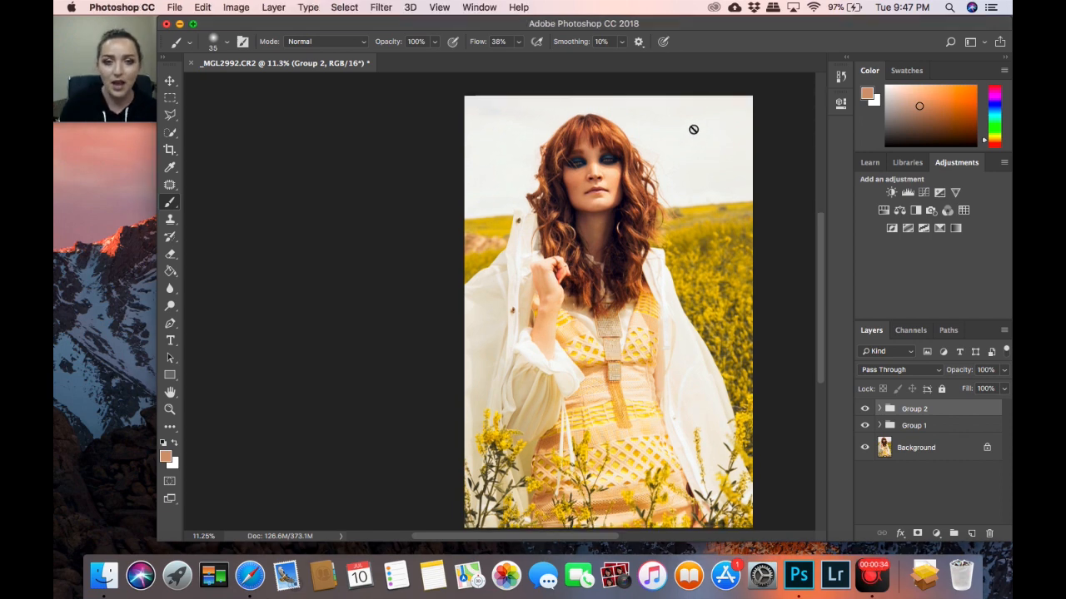
pyautogui.scroll(-1, 819, 254)
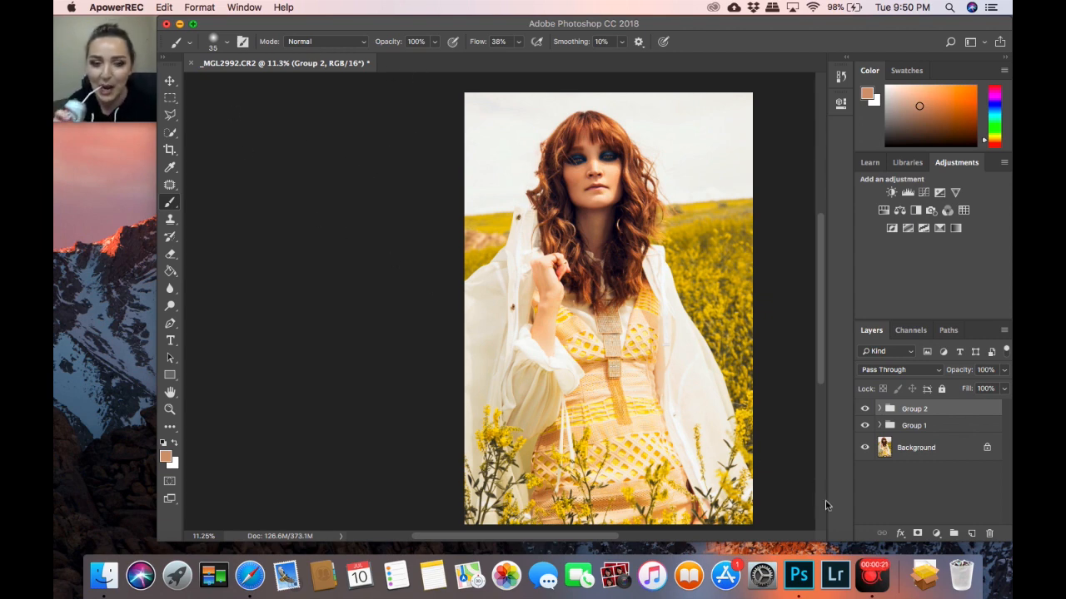
pyautogui.click(873, 574)
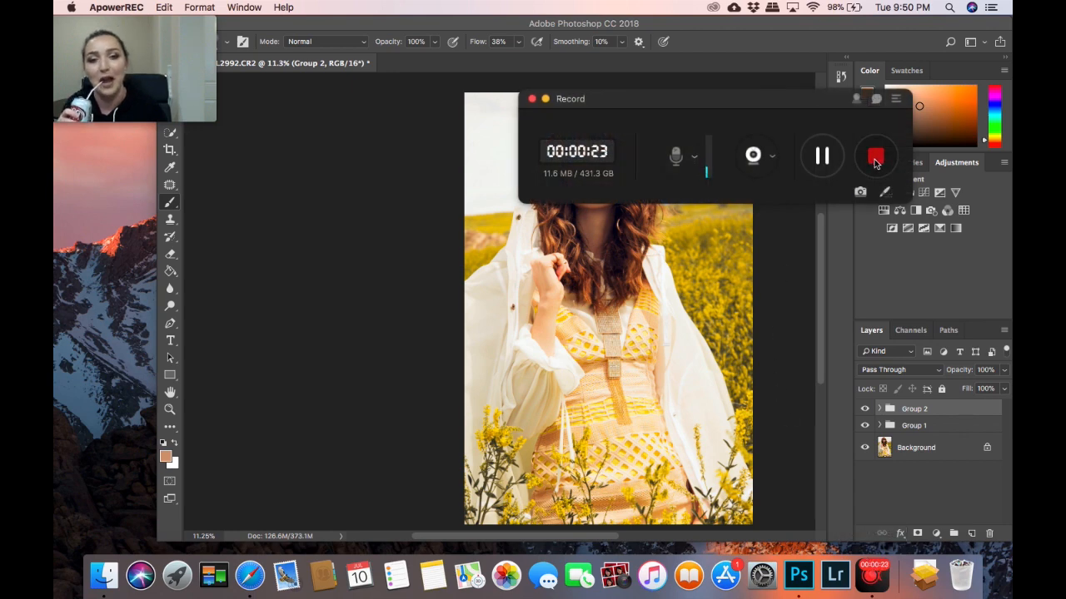
pyautogui.click(874, 155)
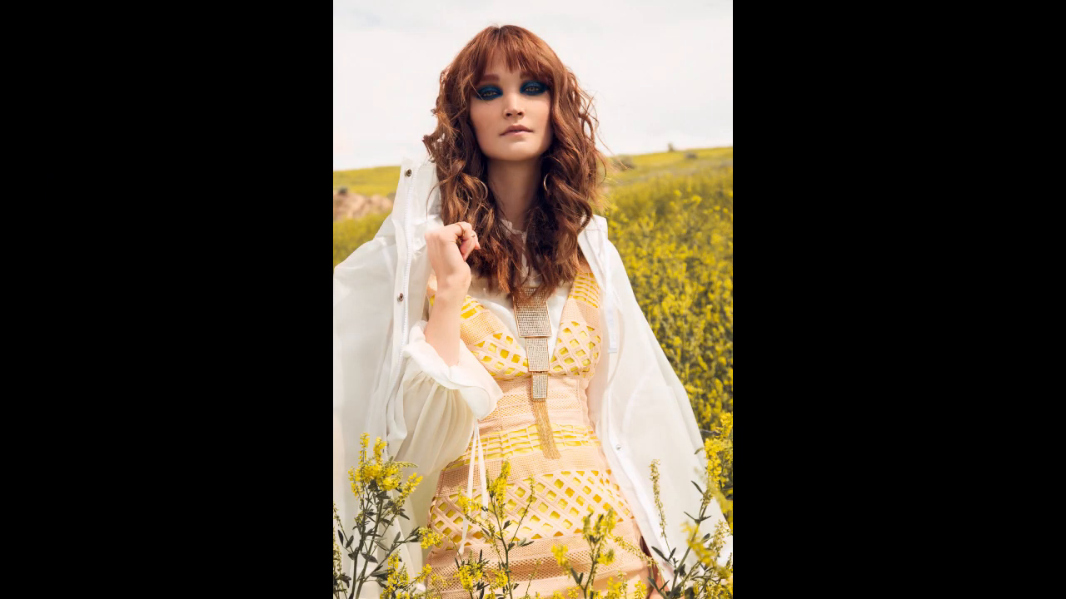